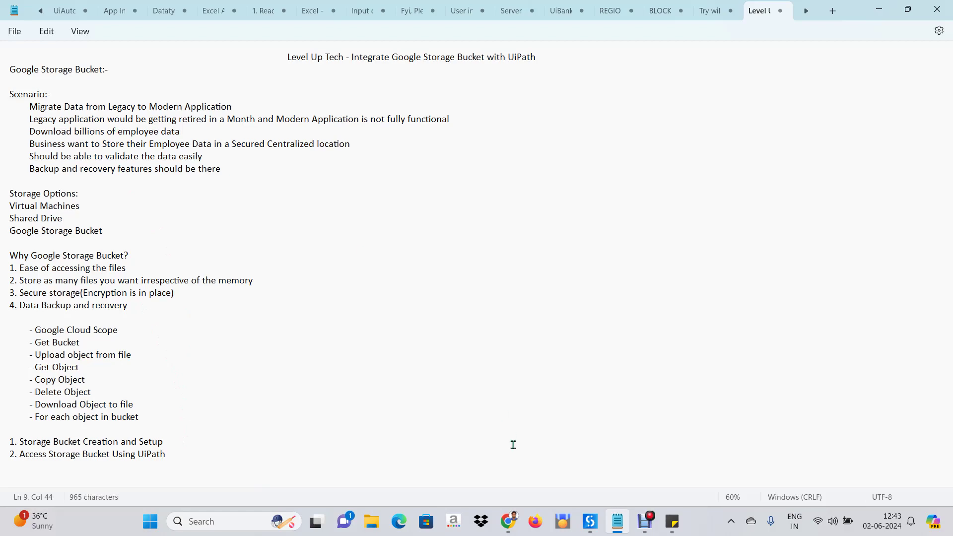
Step: Switch to Chrome and open the Cloud overview dashboard of the gcpstorage project in Google Cloud
left_click(511, 529)
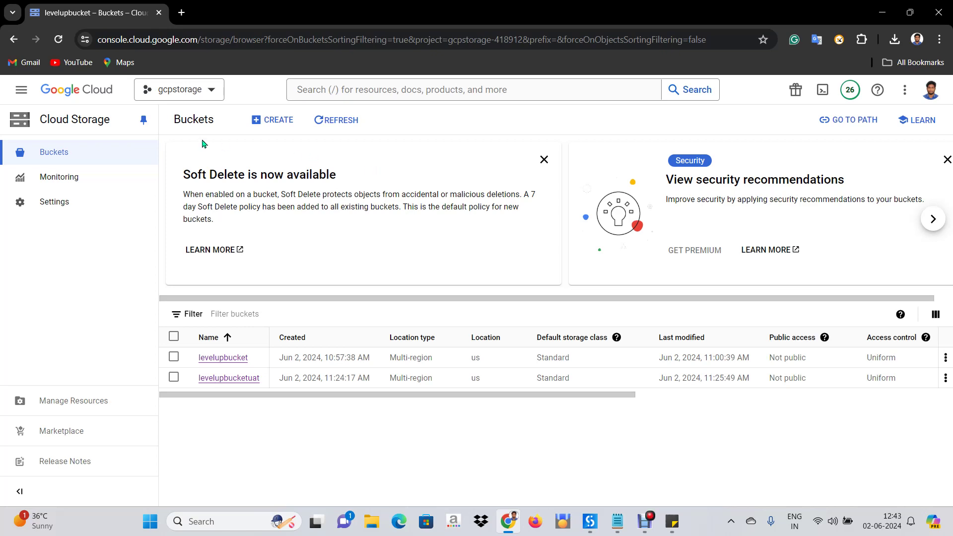
left_click(29, 92)
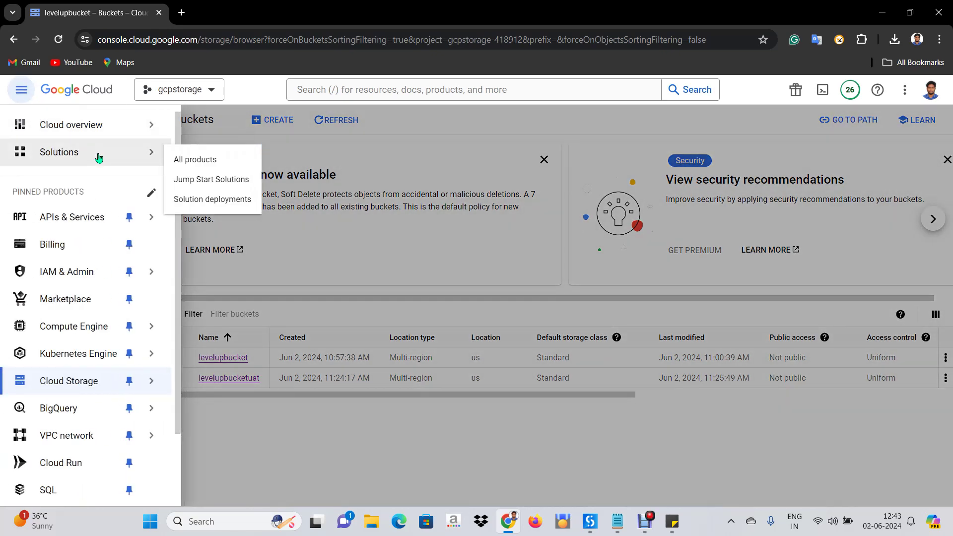
mouse_move(90, 134)
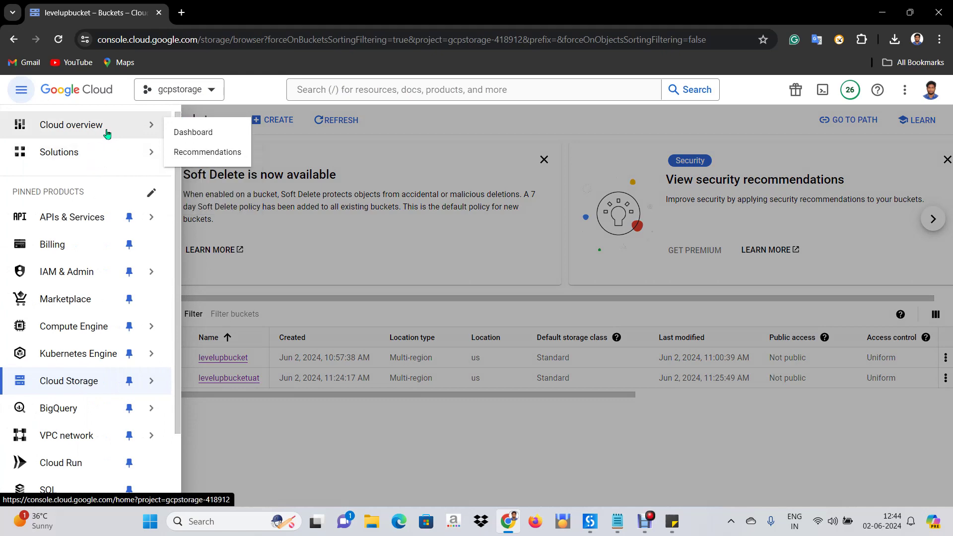
left_click(192, 134)
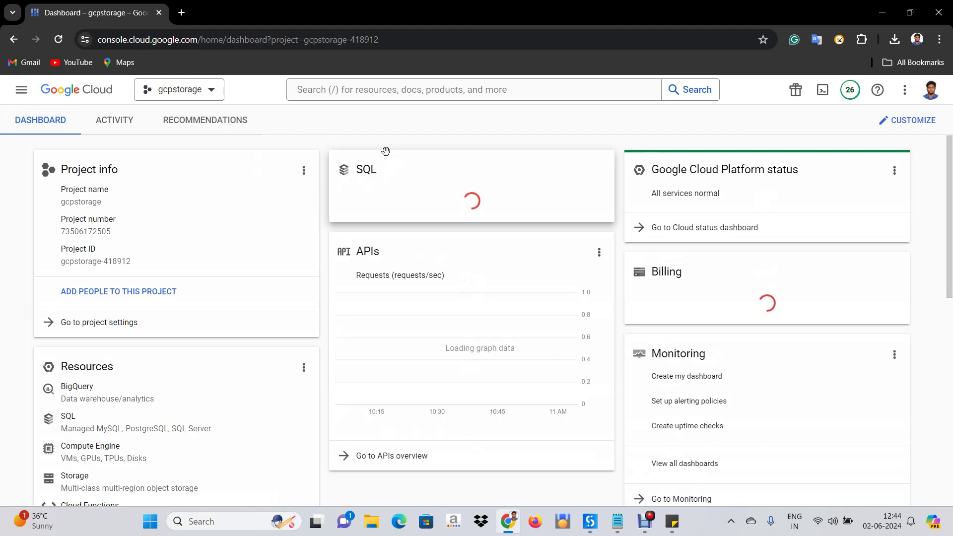
Step: Open the Cloud Storage buckets list of the gcpstorage project
left_click(15, 95)
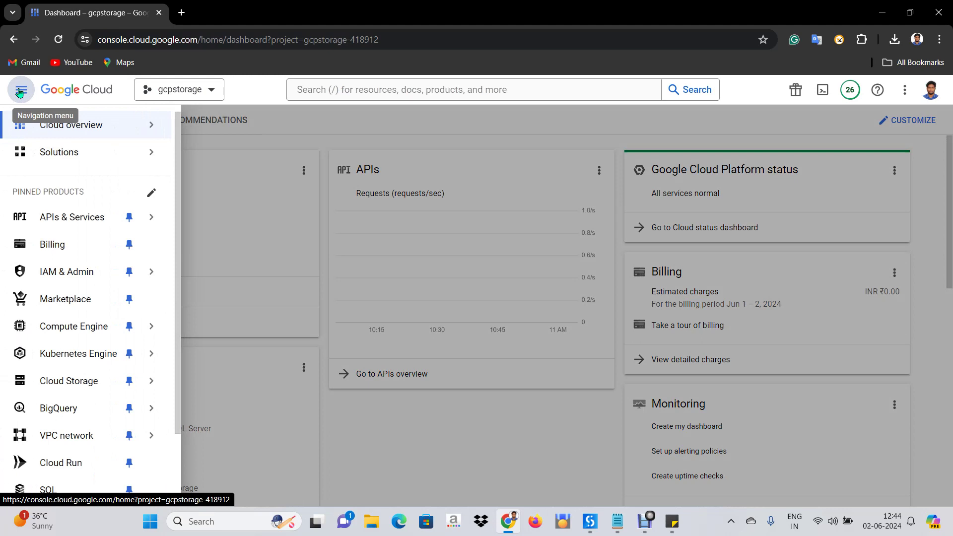
mouse_move(87, 380)
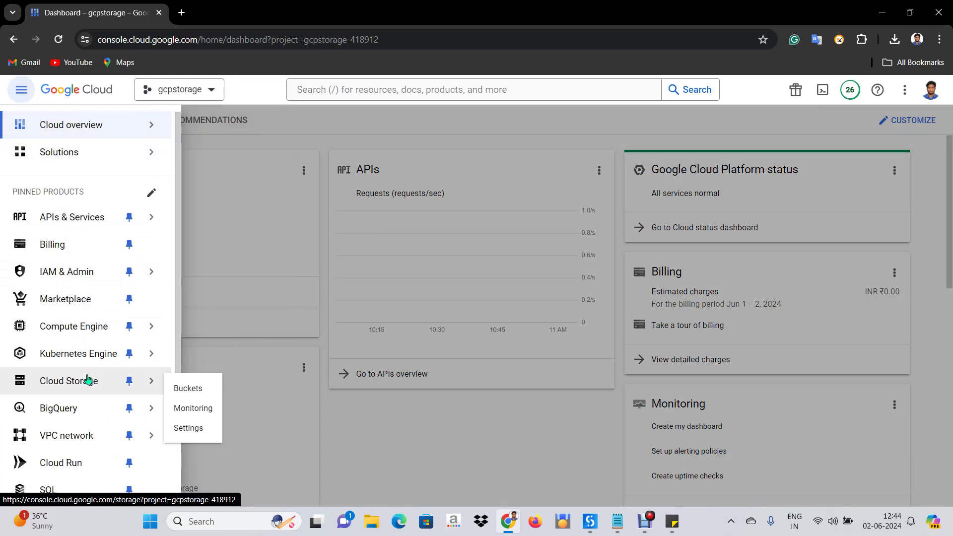
left_click(180, 390)
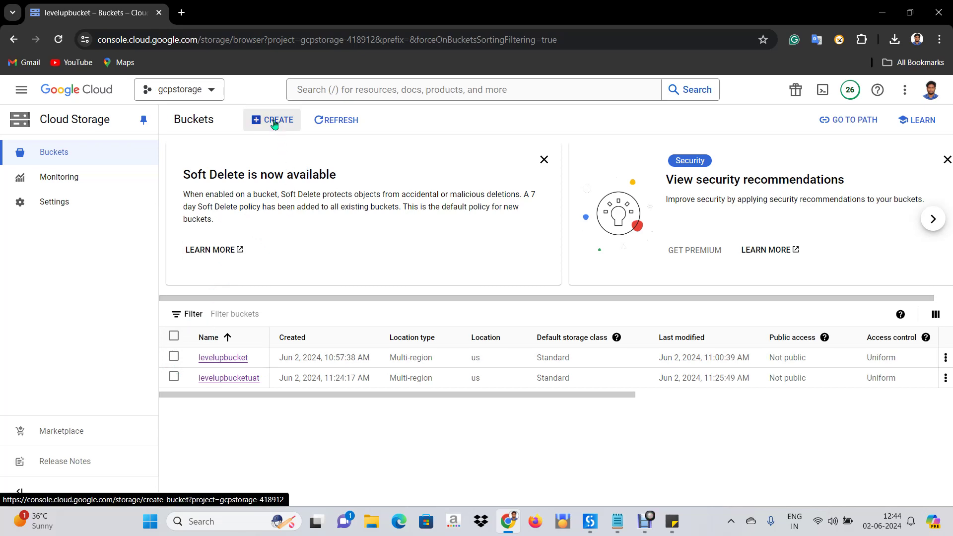
Step: Start a new storage bucket, name it leveluptechprod and continue to the location settings
left_click(273, 120)
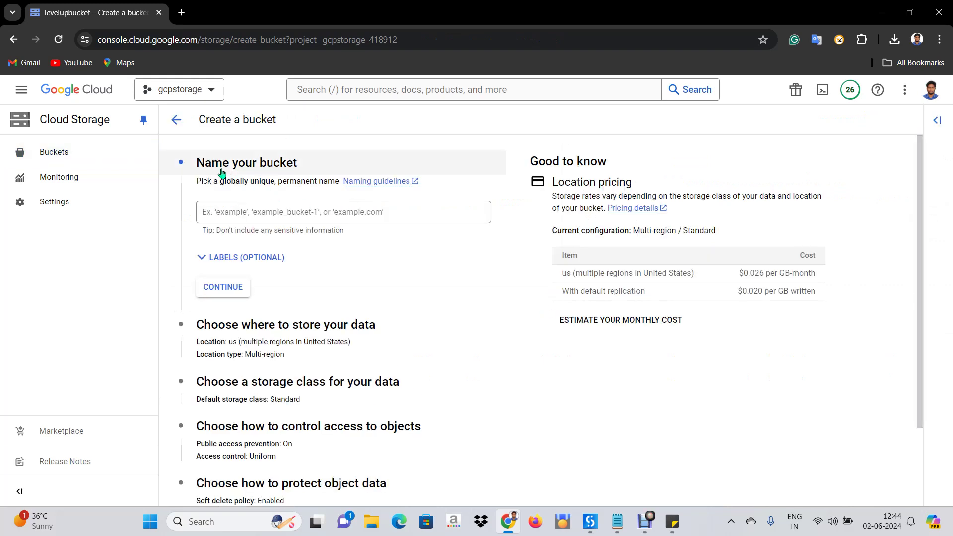
left_click(276, 214)
type("Lev")
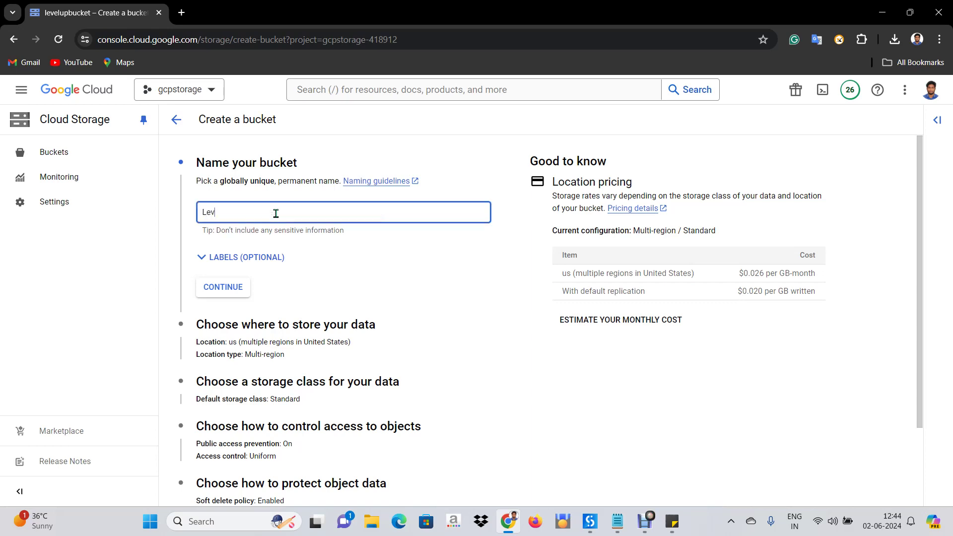
key("BackSpace")
key("BackSpace")
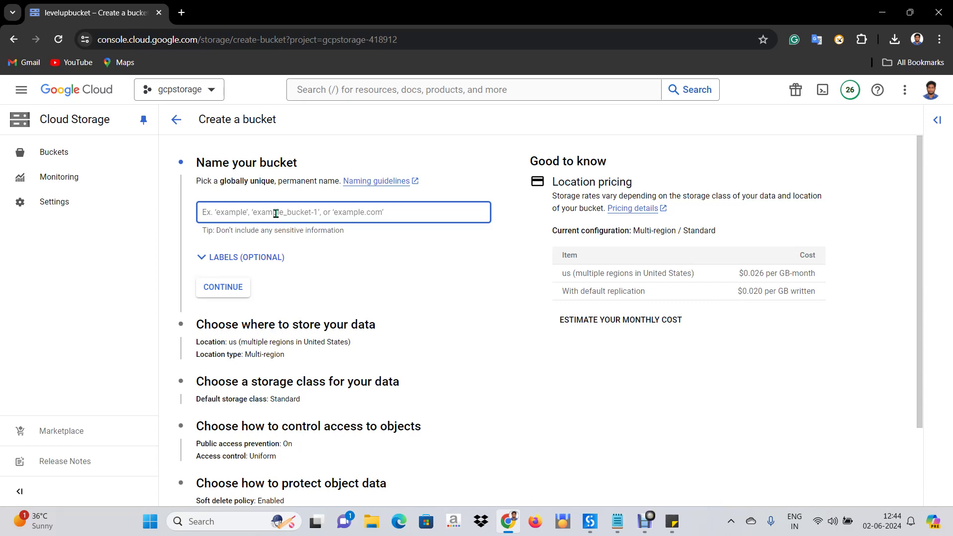
type("l")
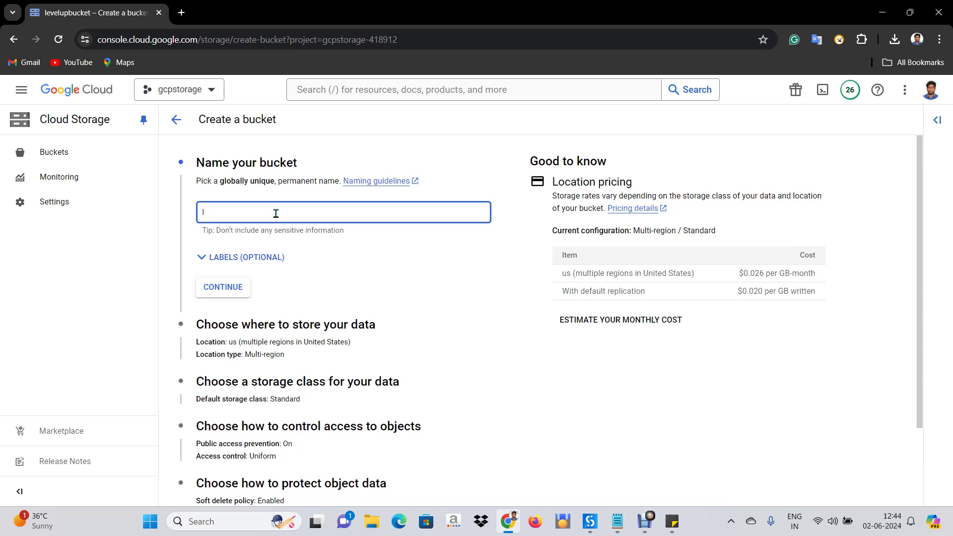
type("evelup")
type("tect")
type("prod")
left_click(241, 212)
key("BackSpace")
type("h")
left_click(229, 292)
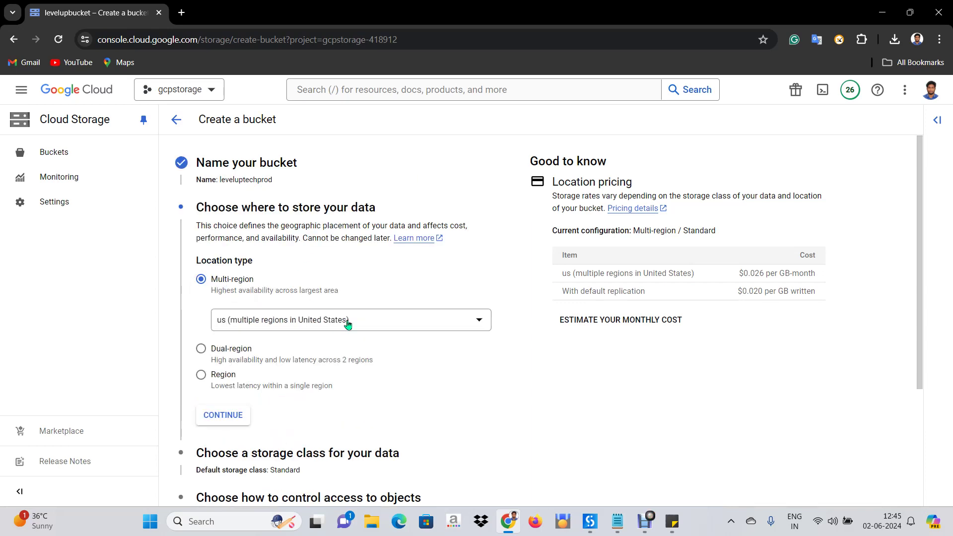
Step: Accept the default US multi-region, Standard class, uniform access and soft delete settings, create the bucket and dismiss the notification
scroll(360, 330, "down", 3)
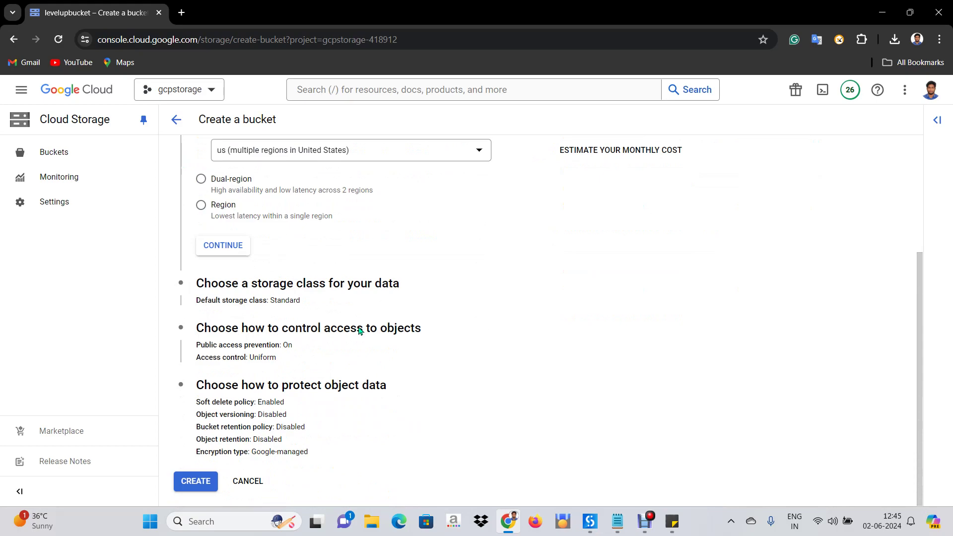
left_click(230, 250)
scroll(228, 250, "down", 4)
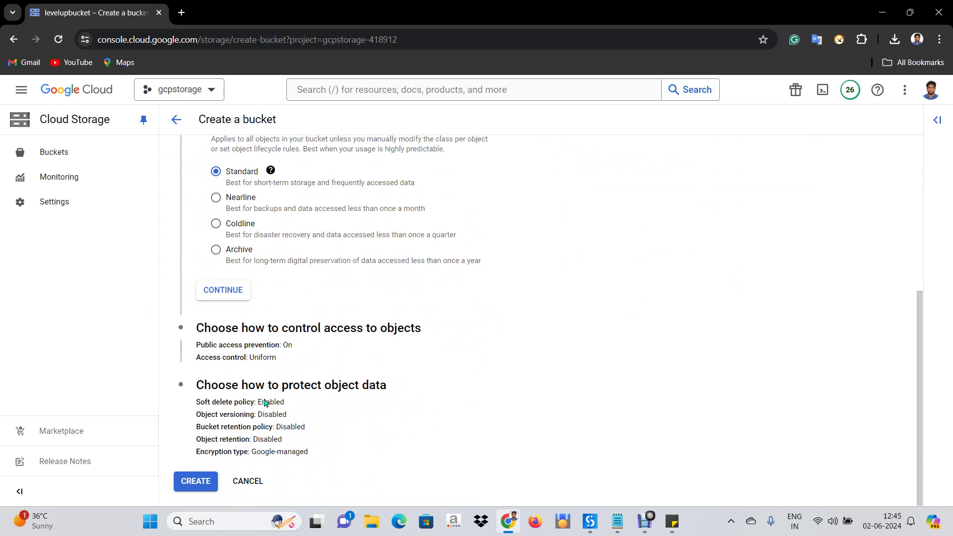
left_click(238, 296)
scroll(224, 348, "down", 3)
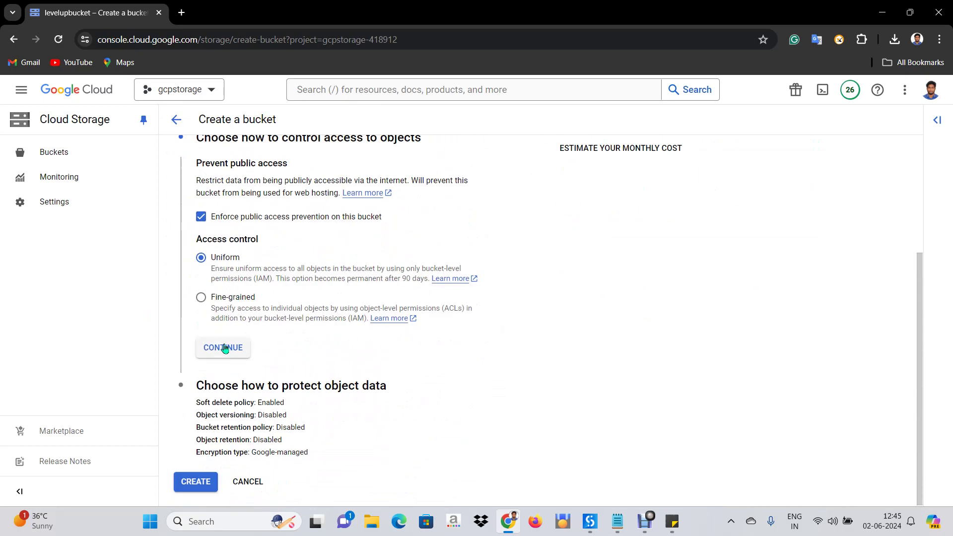
left_click(222, 349)
scroll(219, 357, "down", 1)
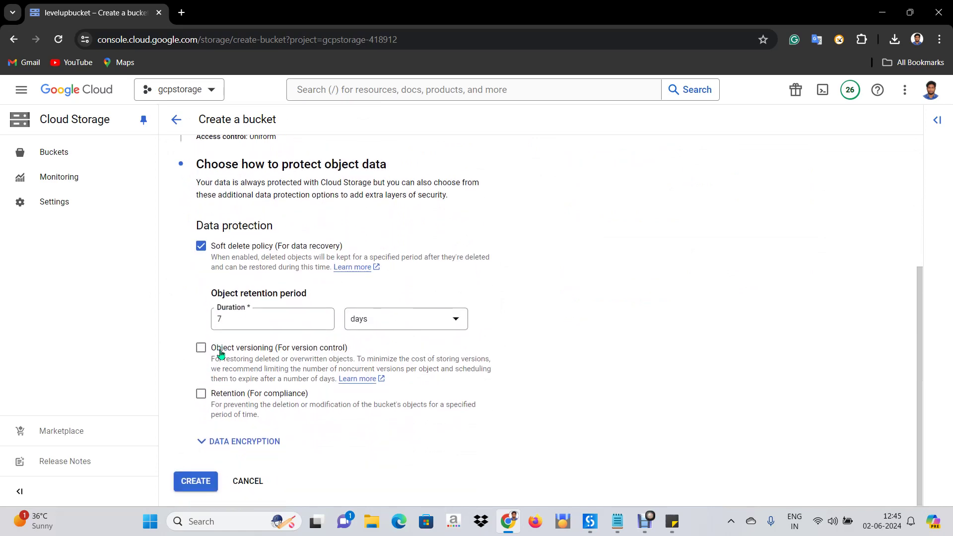
left_click(196, 484)
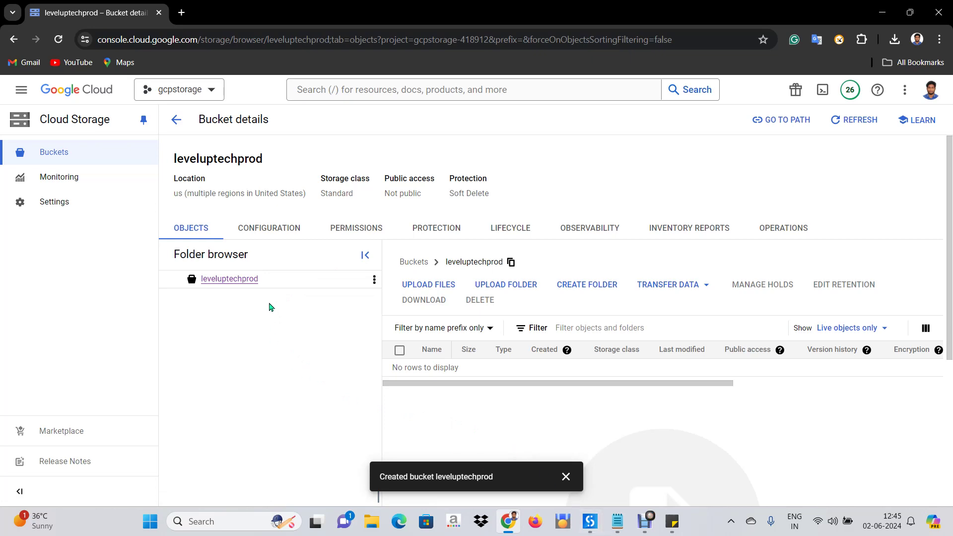
left_click(565, 478)
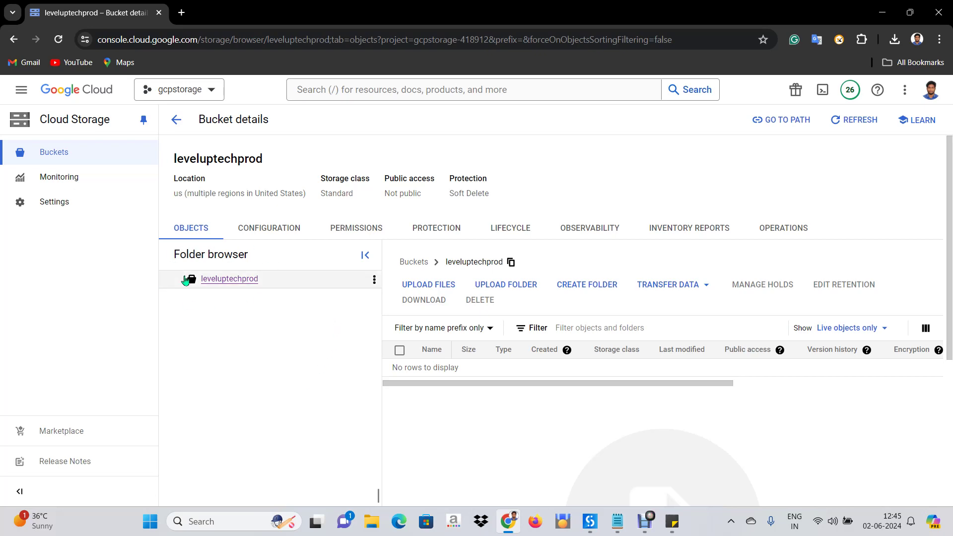
Step: Open the Credentials page under APIs & Services for the gcpstorage project
left_click(23, 97)
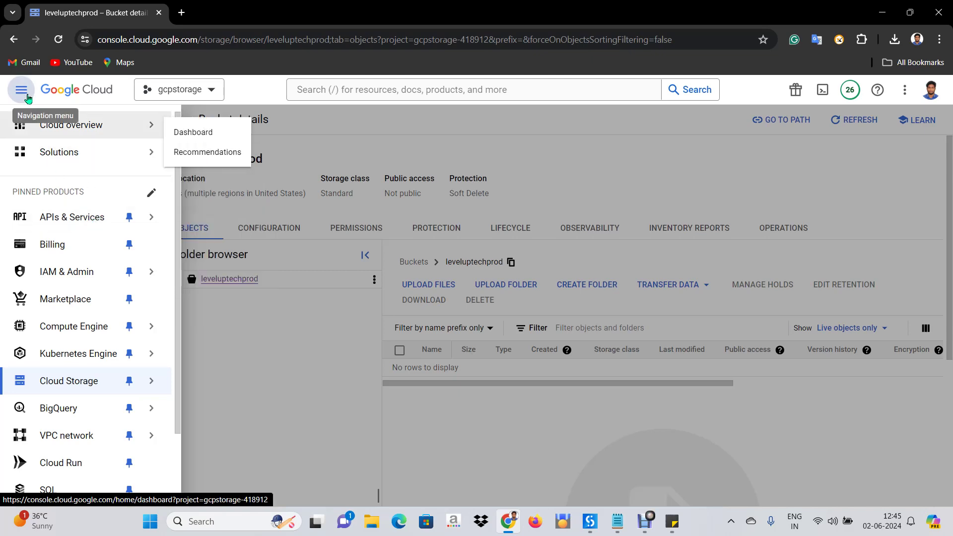
mouse_move(77, 218)
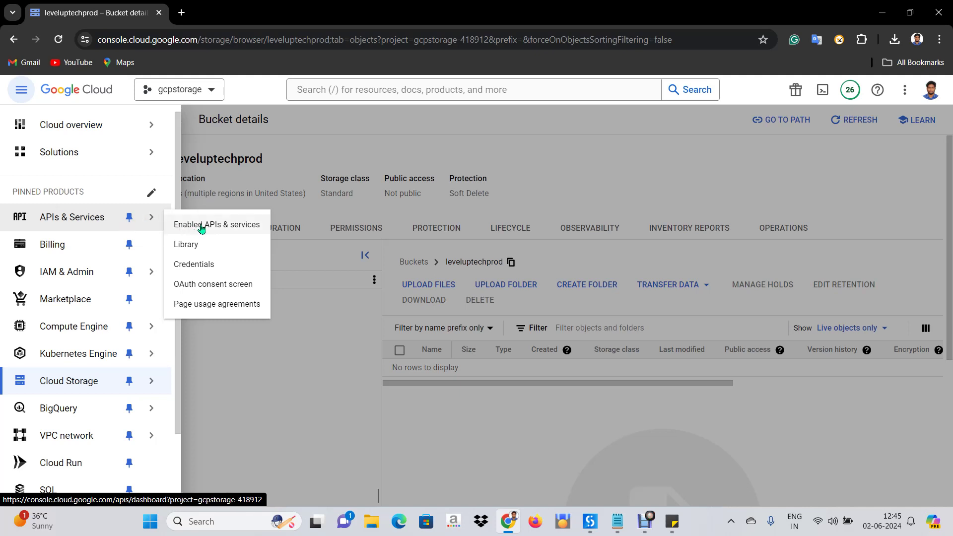
left_click(212, 268)
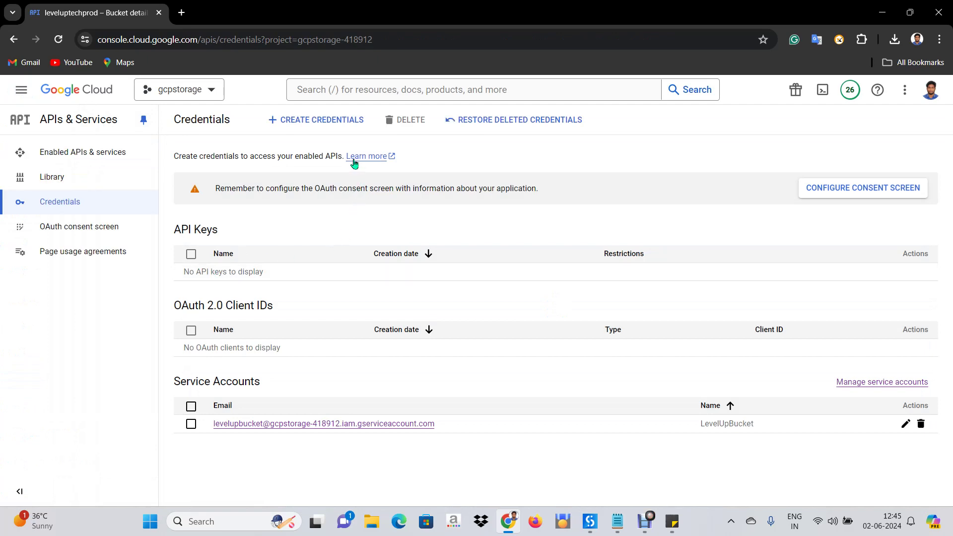
Step: Create a service account credential named levelUpTechProd, skipping the optional role and user access settings
left_click(310, 126)
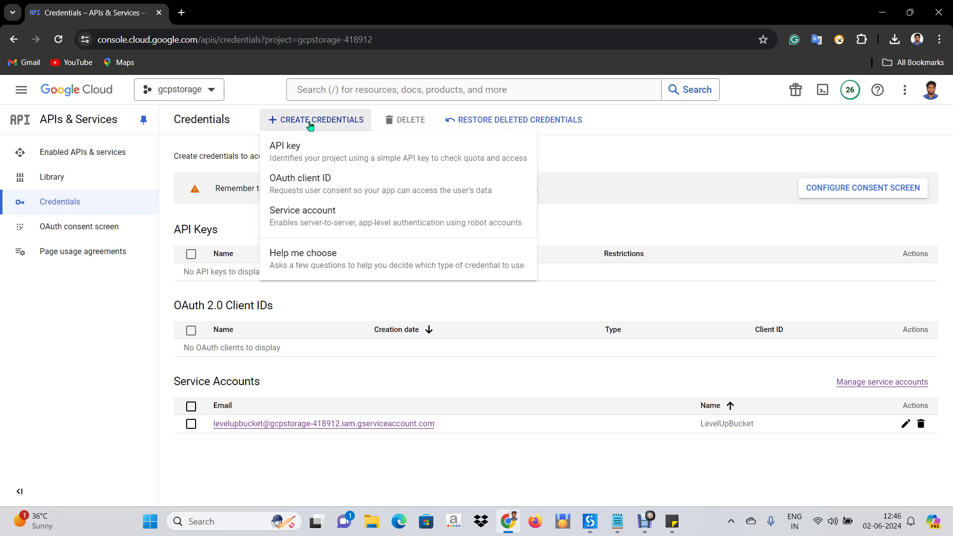
left_click(288, 220)
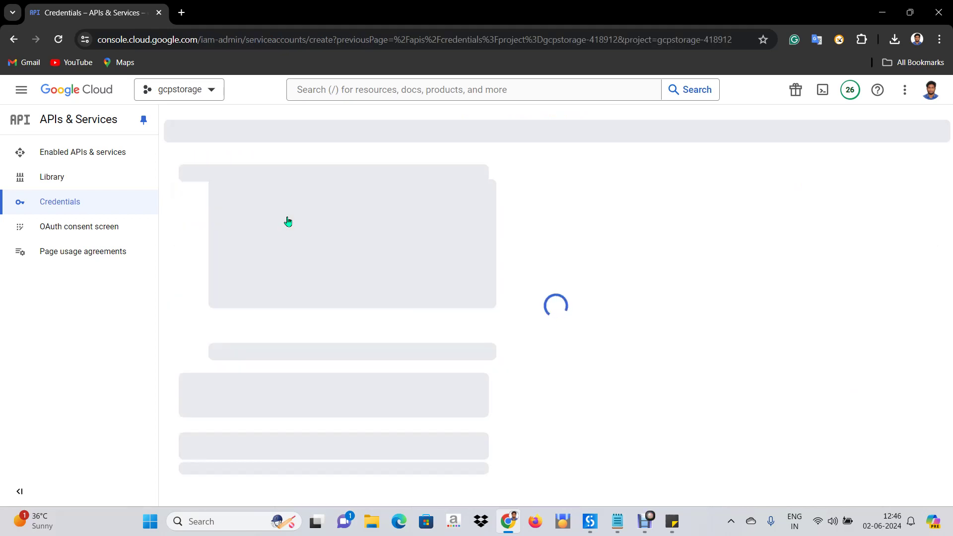
left_click(283, 193)
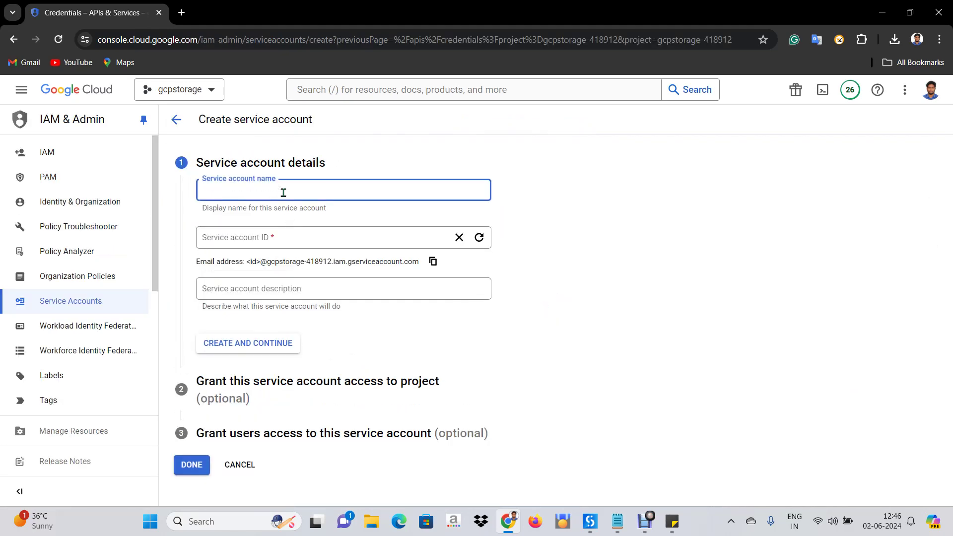
type("level")
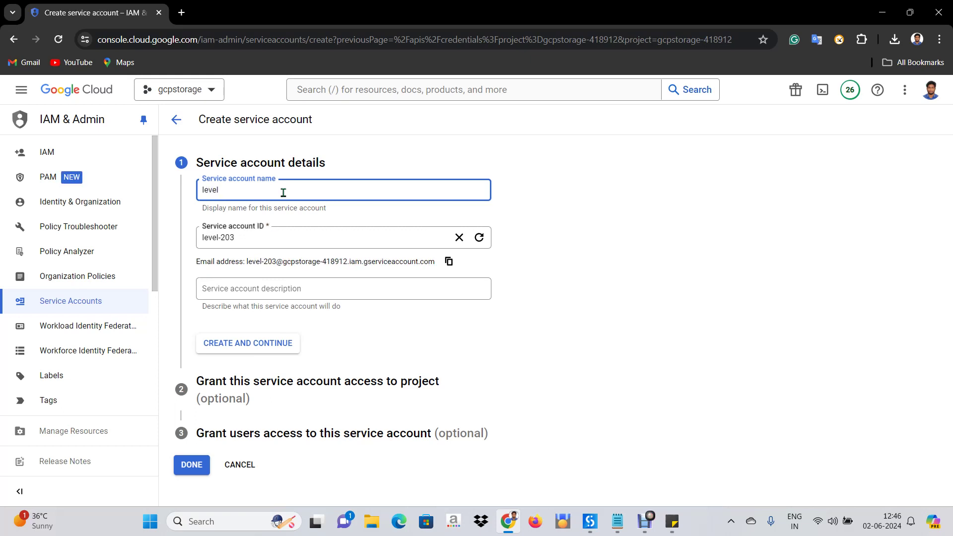
type("UpT")
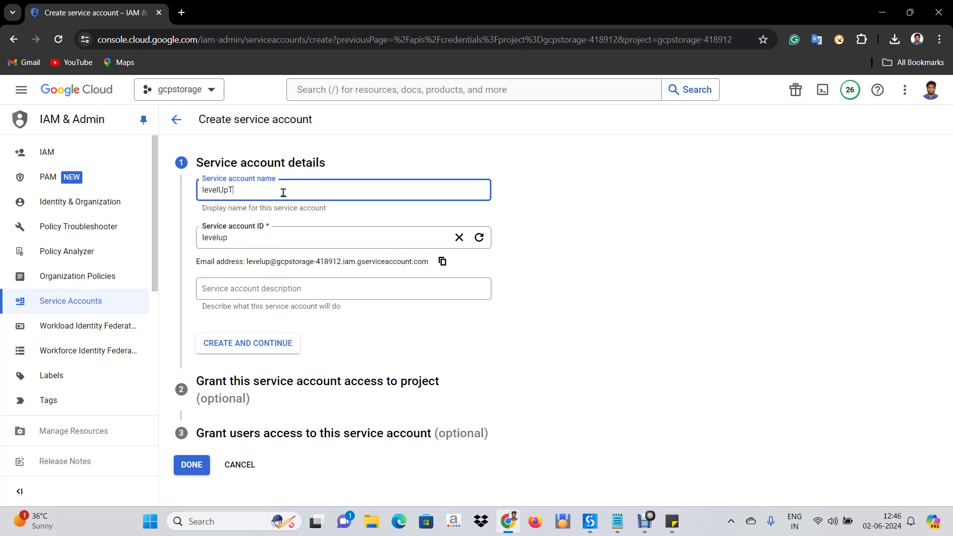
type("echProd")
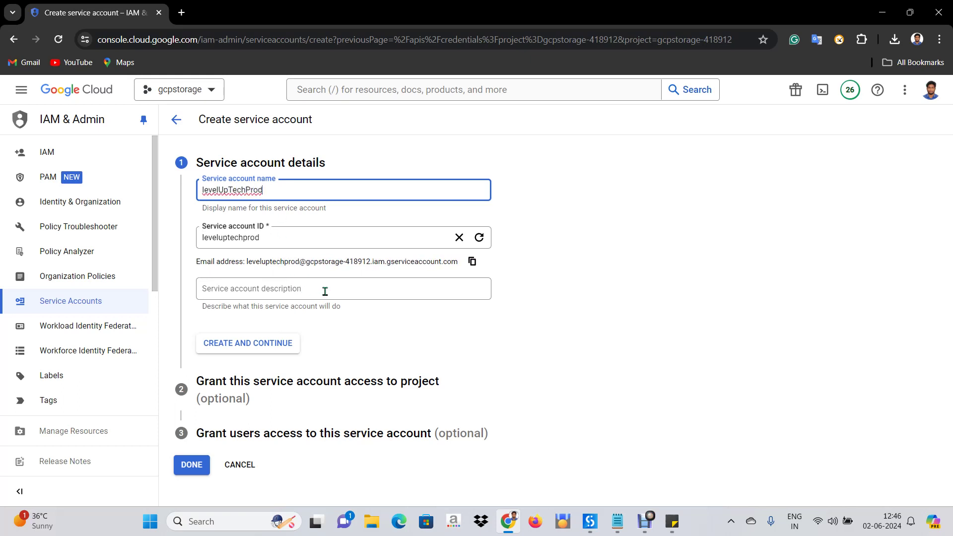
left_click(263, 341)
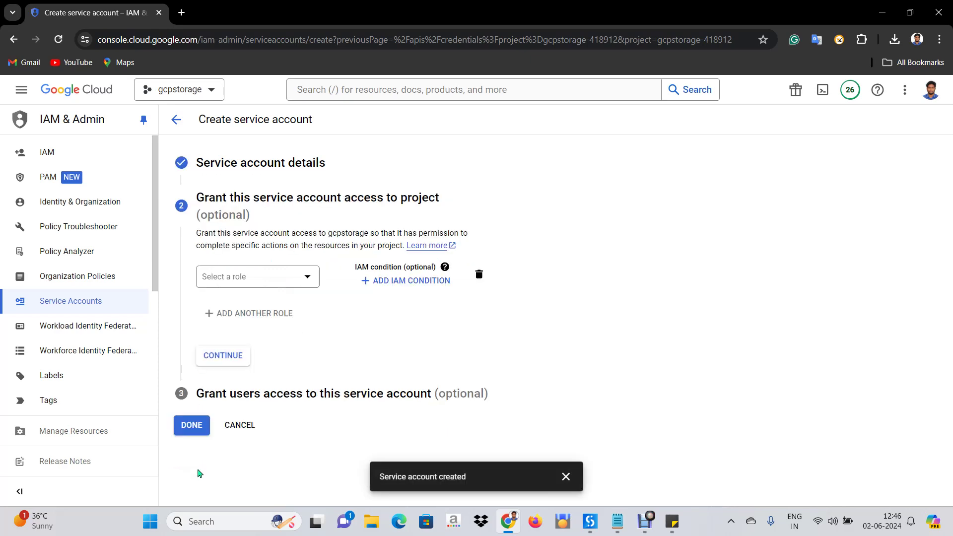
left_click(193, 426)
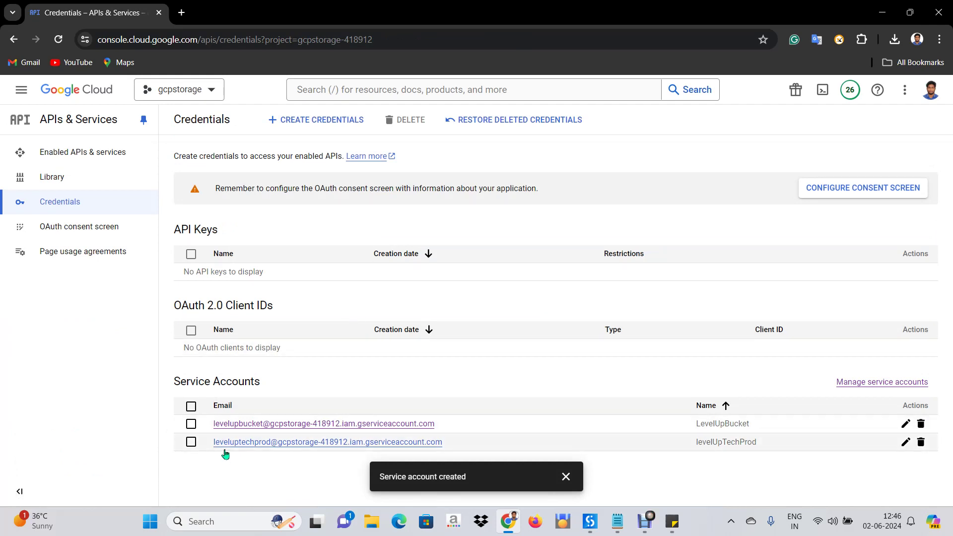
left_click(191, 425)
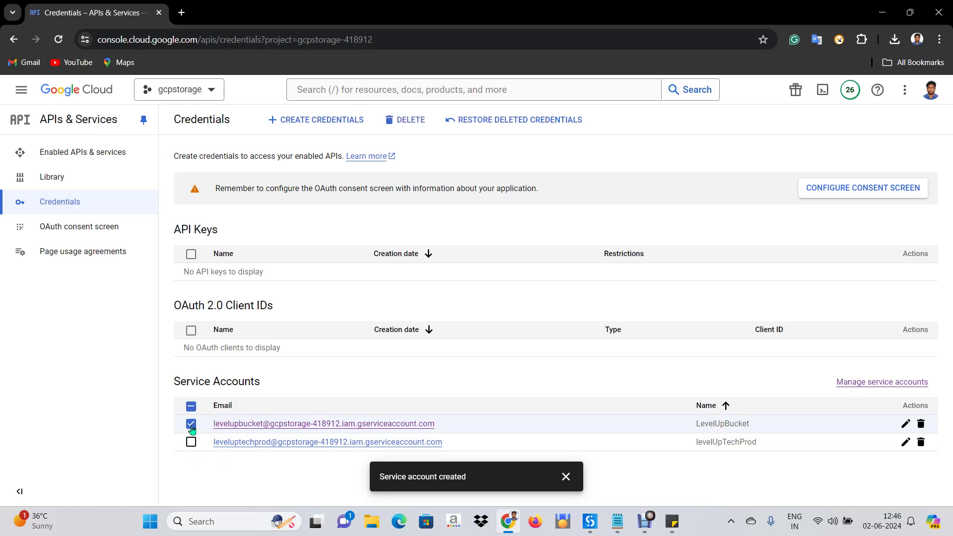
left_click(566, 476)
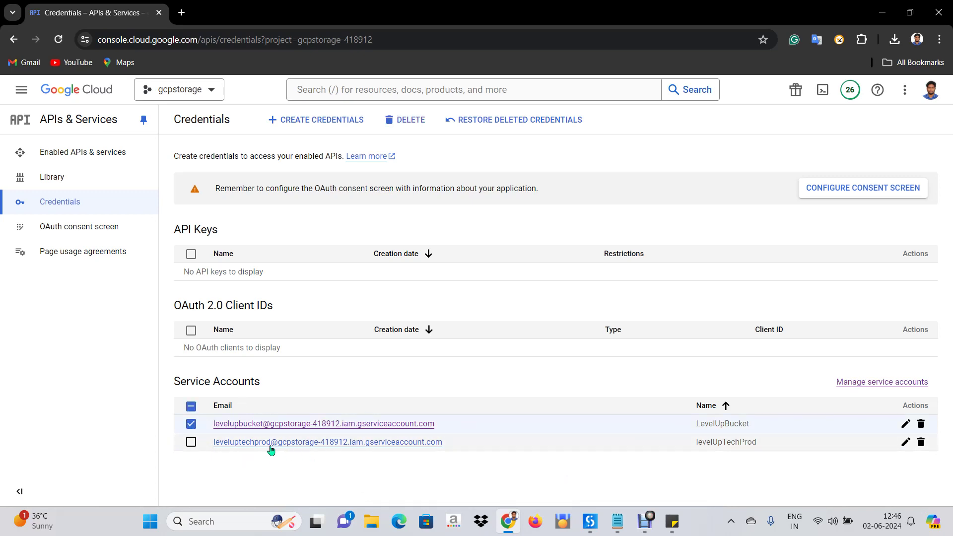
left_click(191, 425)
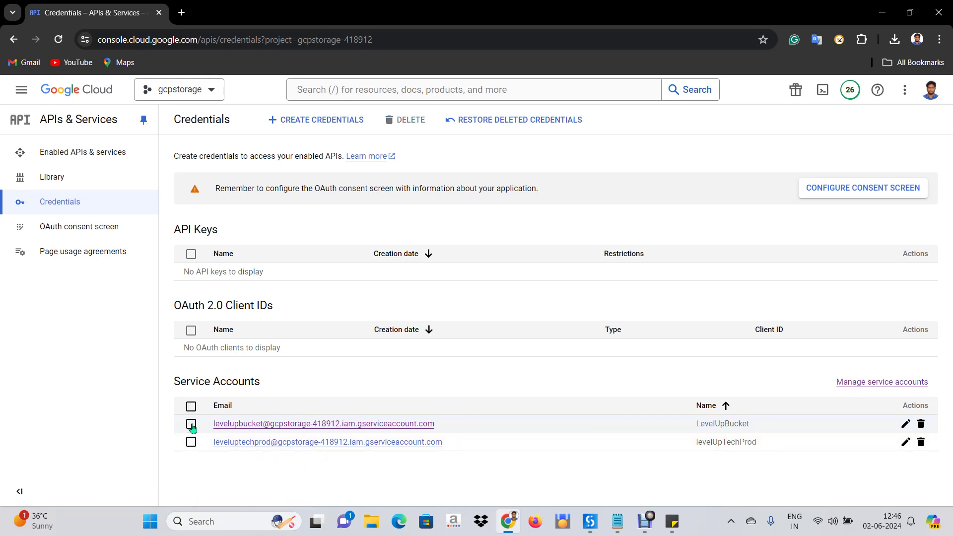
Step: Create a new private key of type JSON for the levelUpTechProd service account
left_click(366, 443)
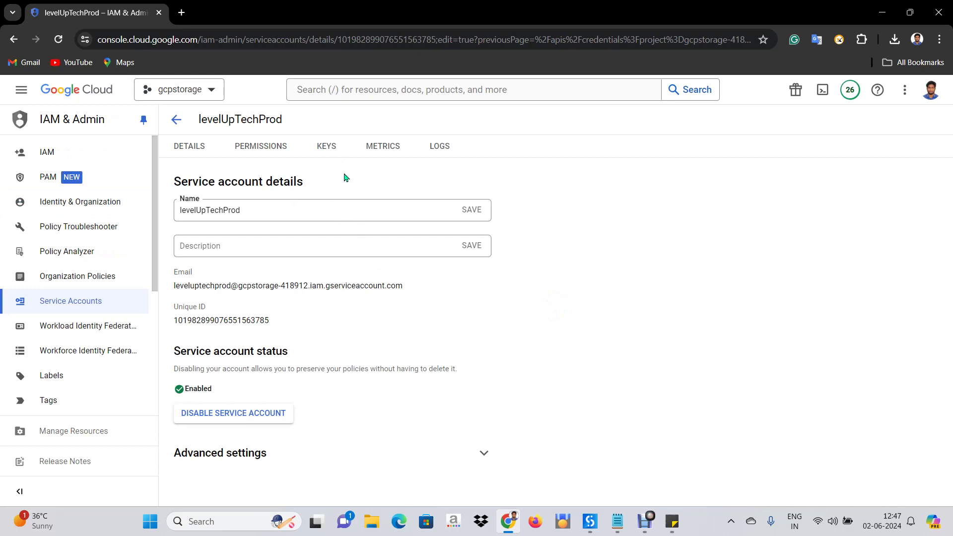
left_click(328, 152)
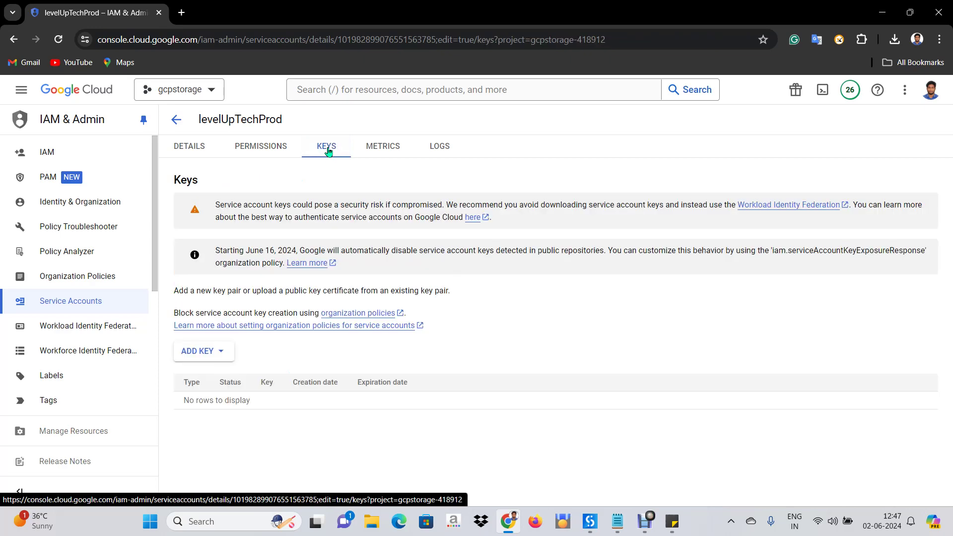
left_click(200, 353)
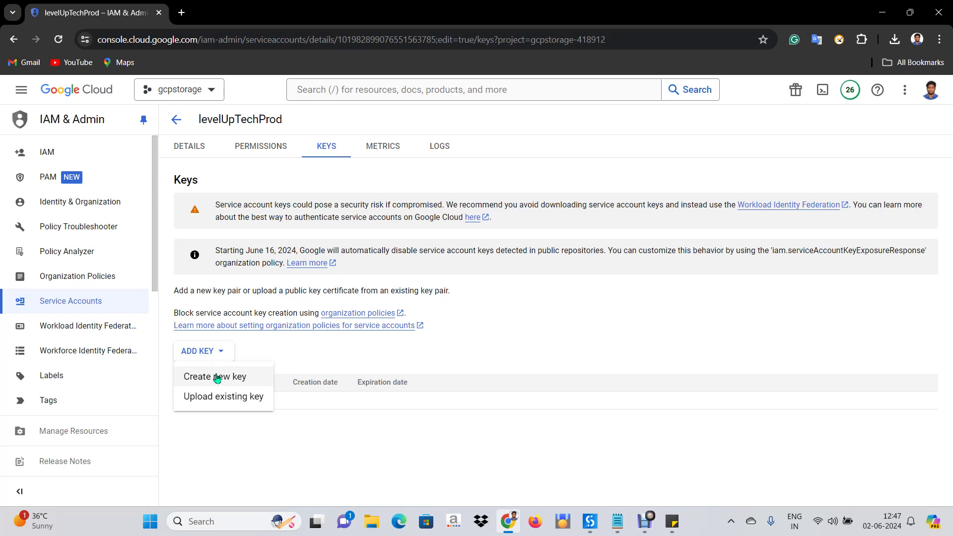
left_click(216, 378)
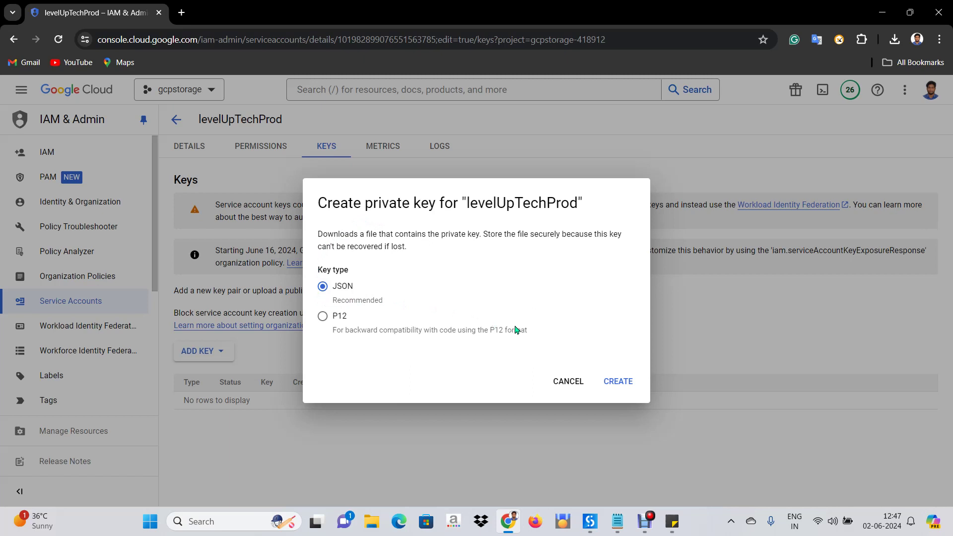
left_click(612, 382)
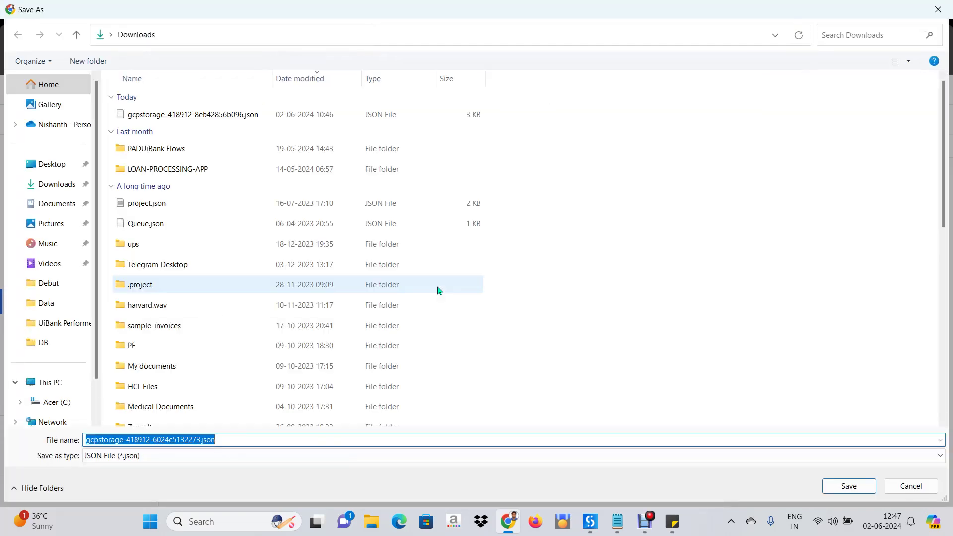
Step: Save the private key JSON file in the Downloads folder and close the confirmation dialog
left_click(61, 207)
left_click(58, 187)
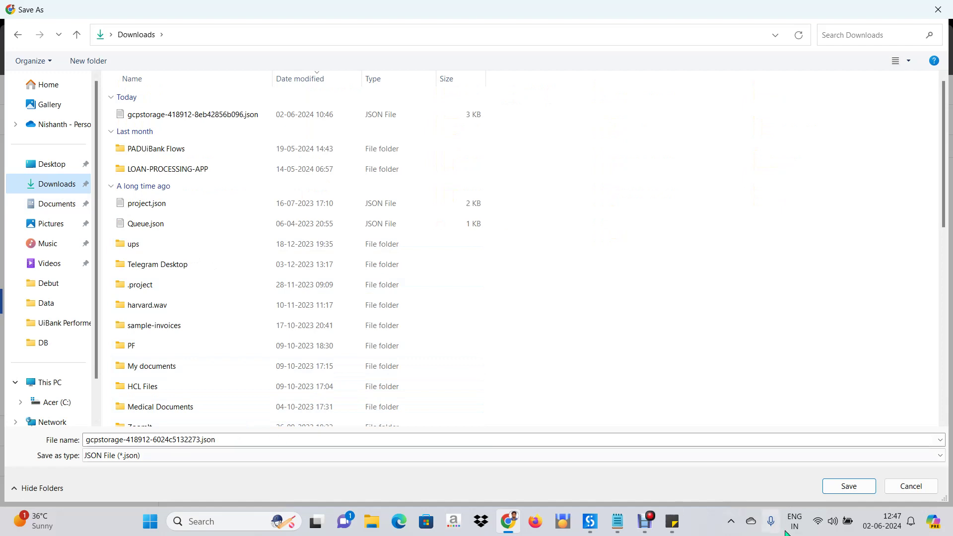
left_click(848, 486)
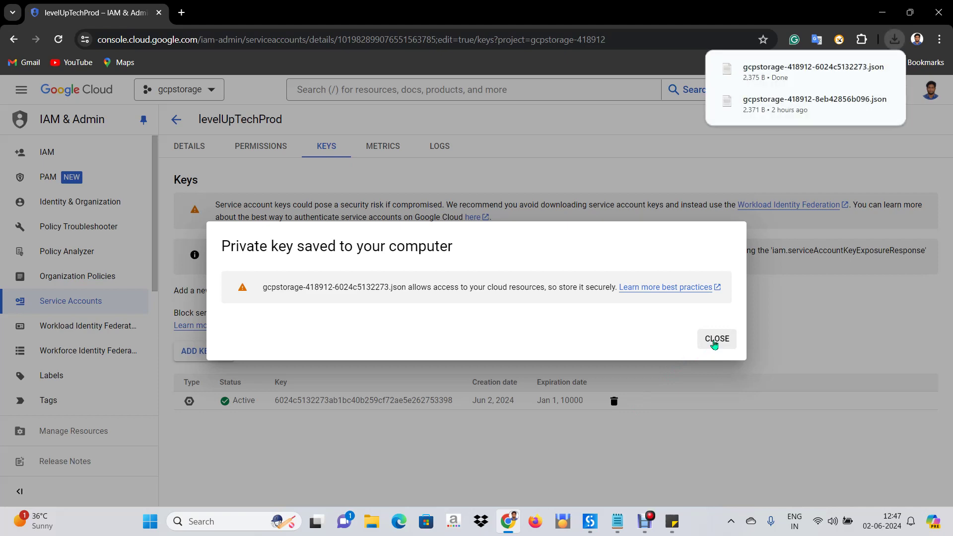
left_click(715, 342)
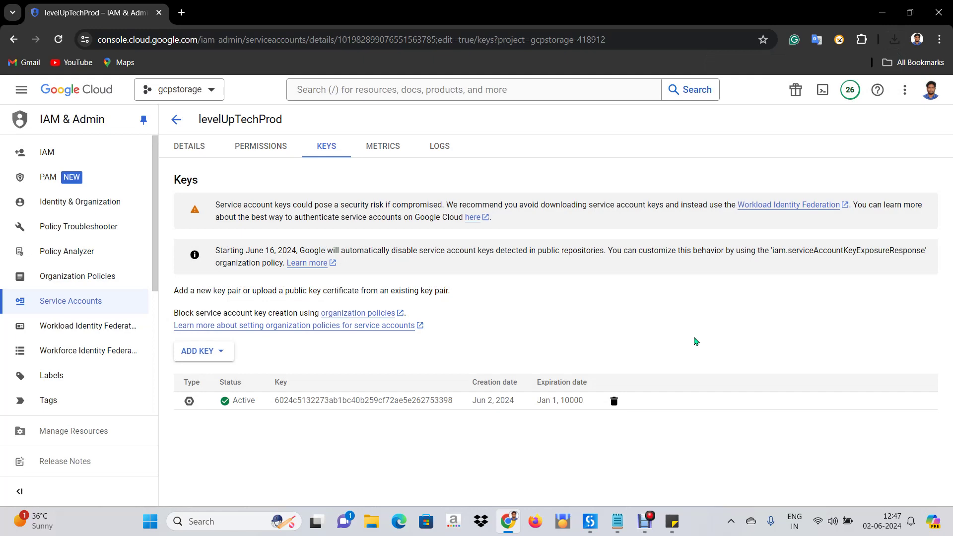
Step: Review the permissions and principals of the leveluptechprod bucket in Cloud Storage, then return to the bucket list
left_click(20, 99)
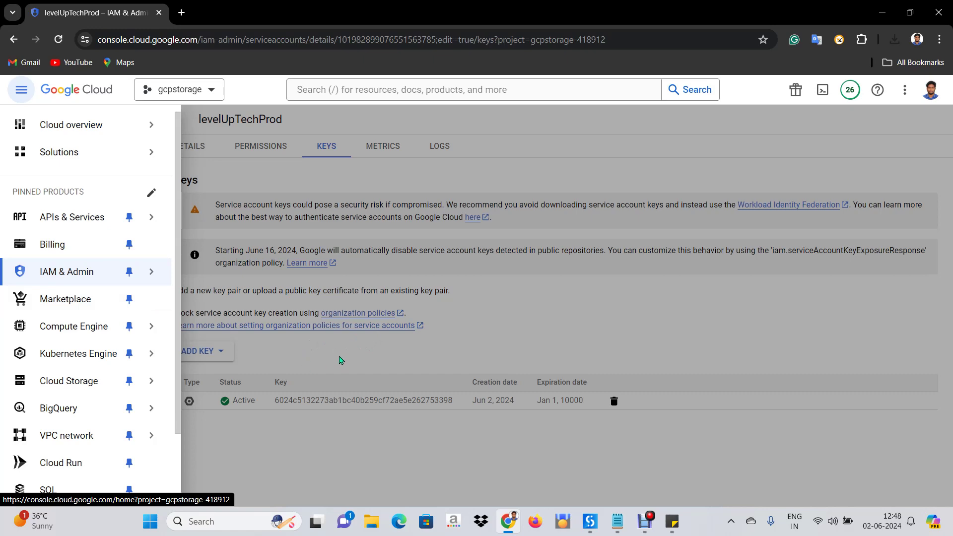
mouse_move(170, 328)
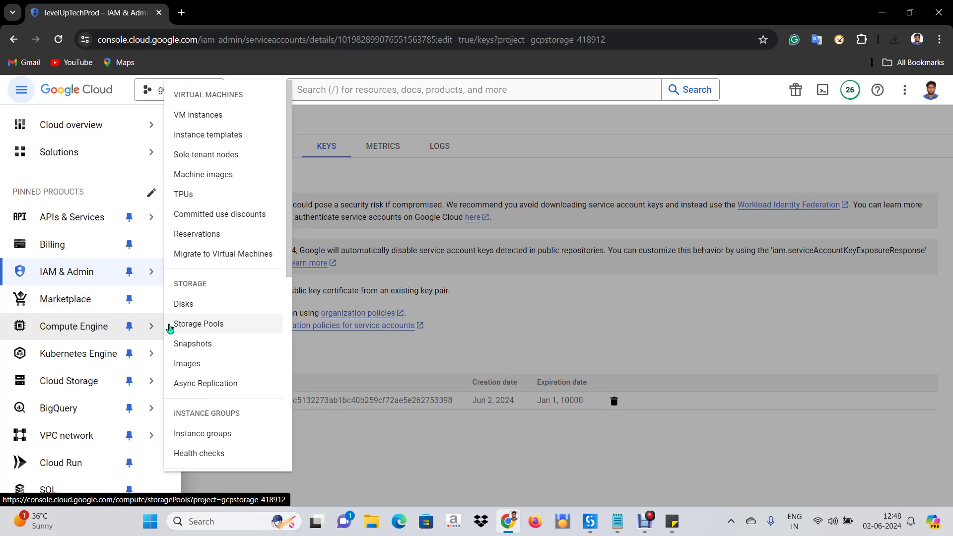
mouse_move(97, 380)
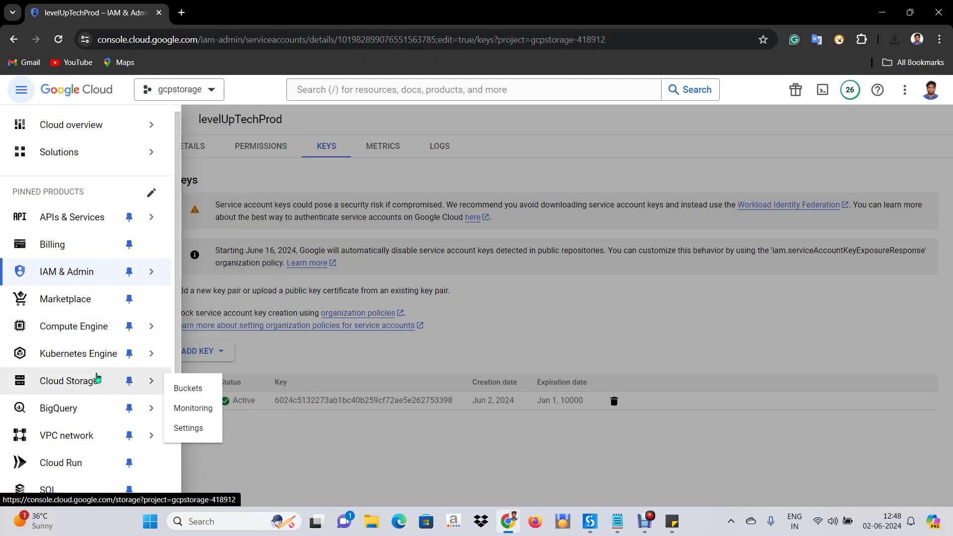
left_click(175, 389)
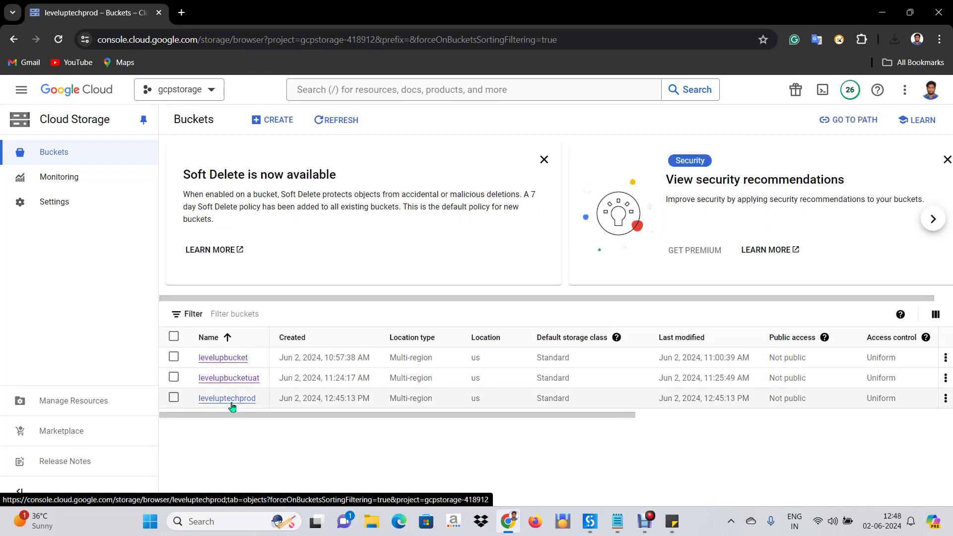
left_click(228, 400)
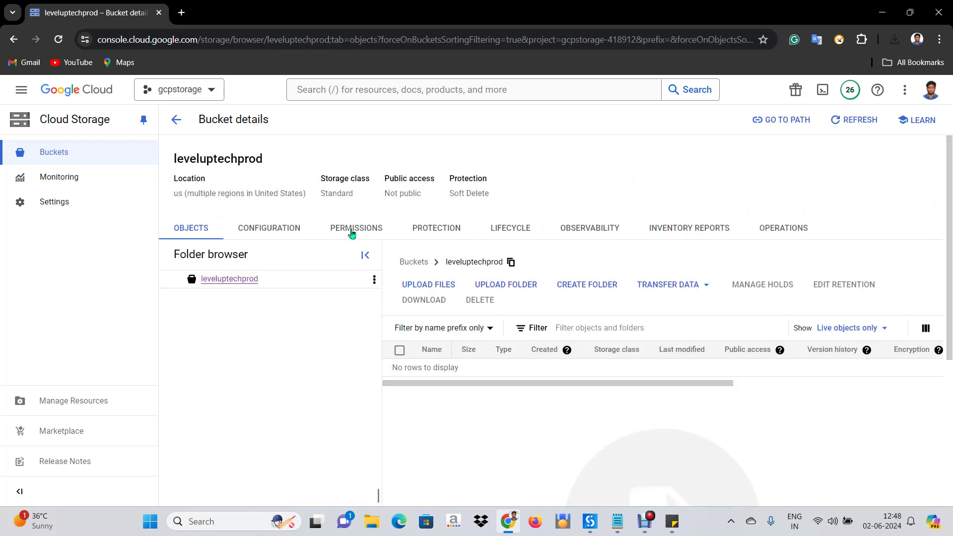
left_click(352, 233)
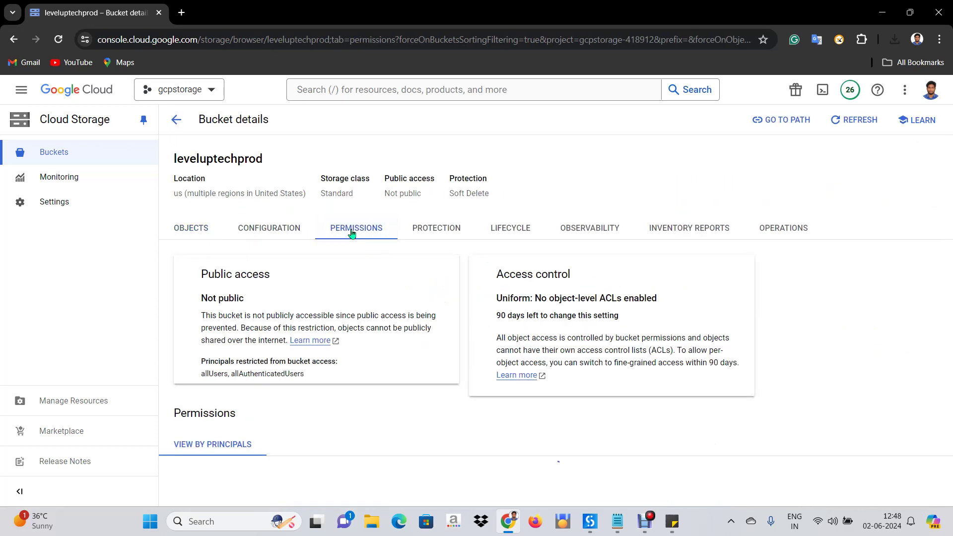
scroll(351, 324, "down", 1)
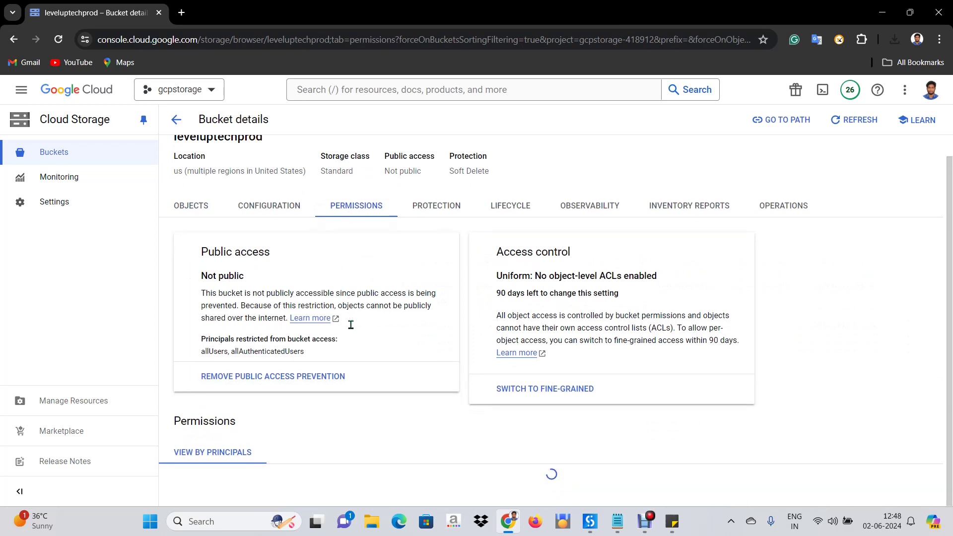
scroll(351, 324, "down", 4)
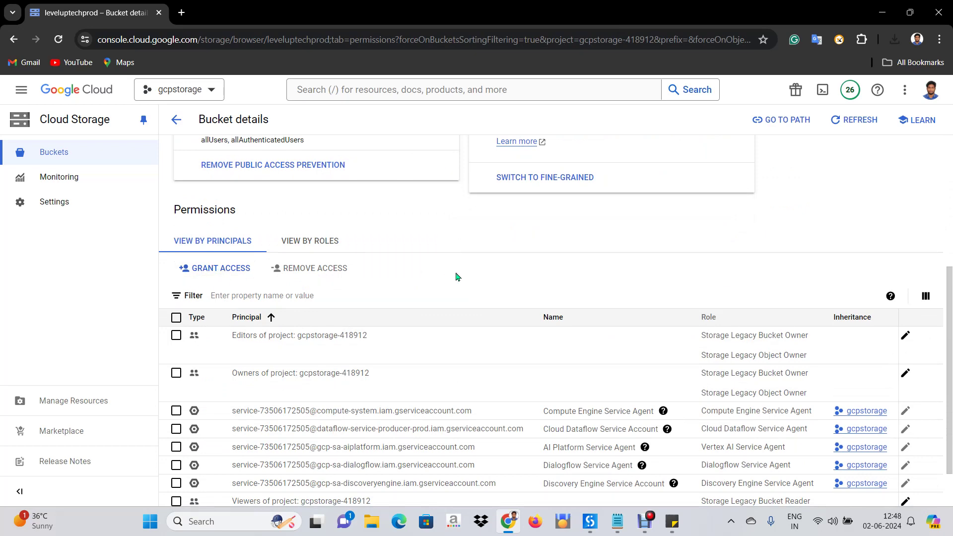
scroll(455, 274, "up", 5)
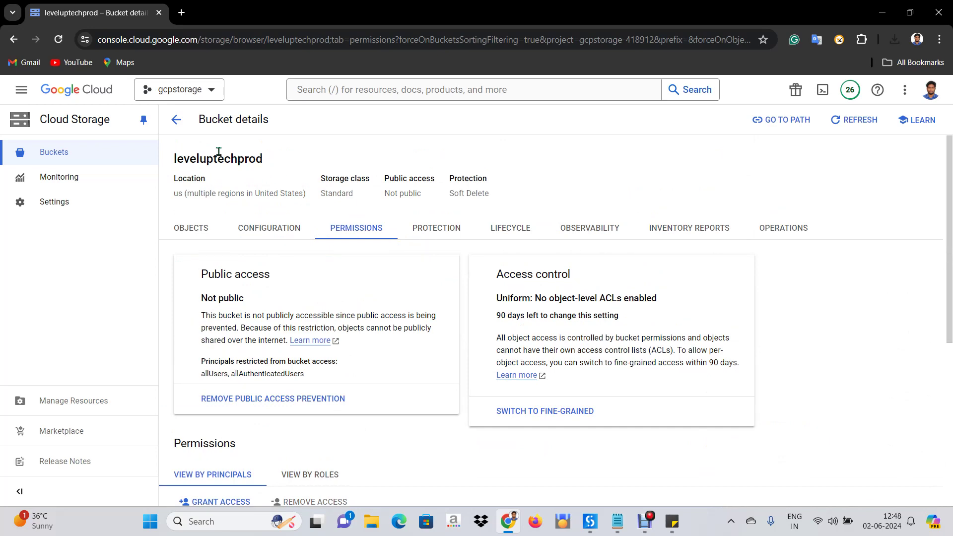
left_click(186, 126)
Step: Copy the email of the levelUpTechProd service account from the Credentials page of APIs & Services
left_click(21, 90)
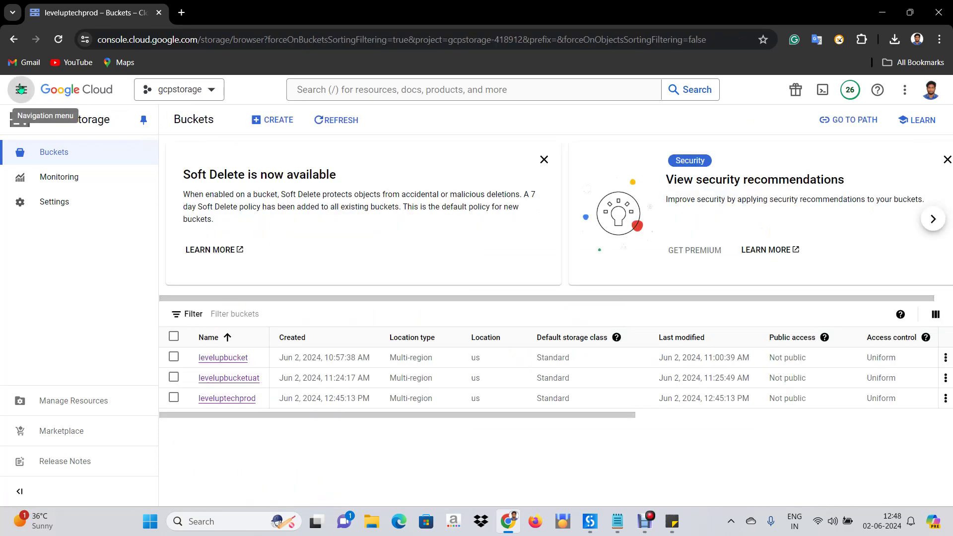
mouse_move(88, 224)
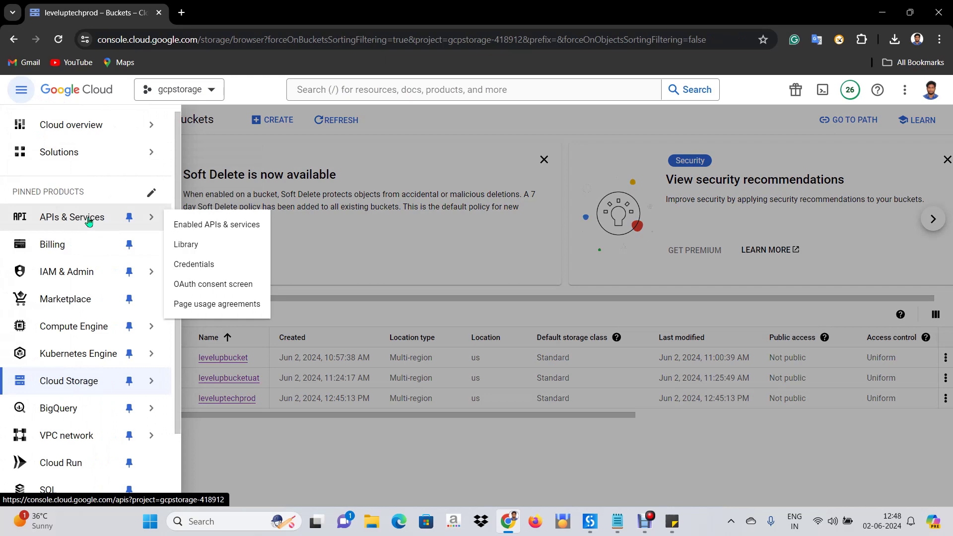
left_click(196, 266)
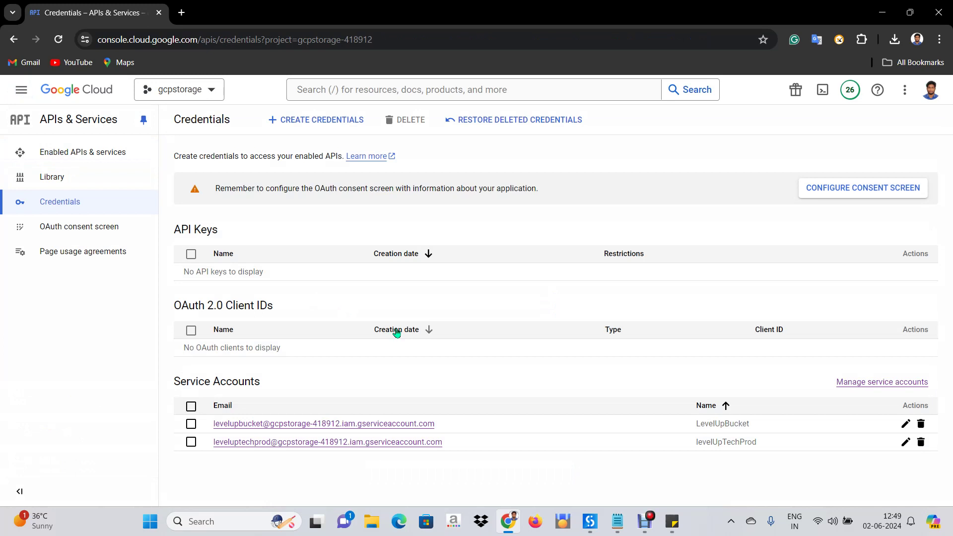
left_click_drag(455, 443, 212, 453)
key("ctrl+c")
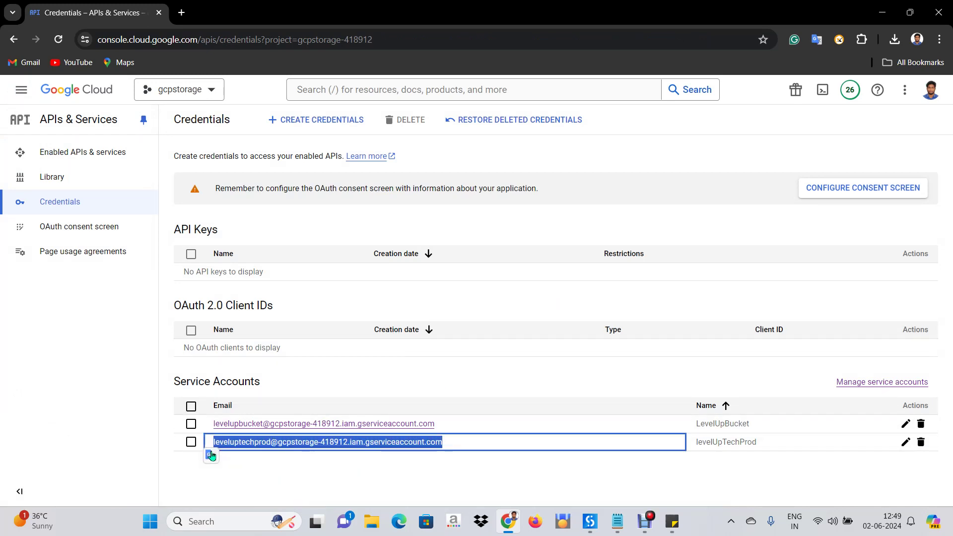
Step: Open the permissions of the leveluptechprod bucket in Cloud Storage
left_click(22, 90)
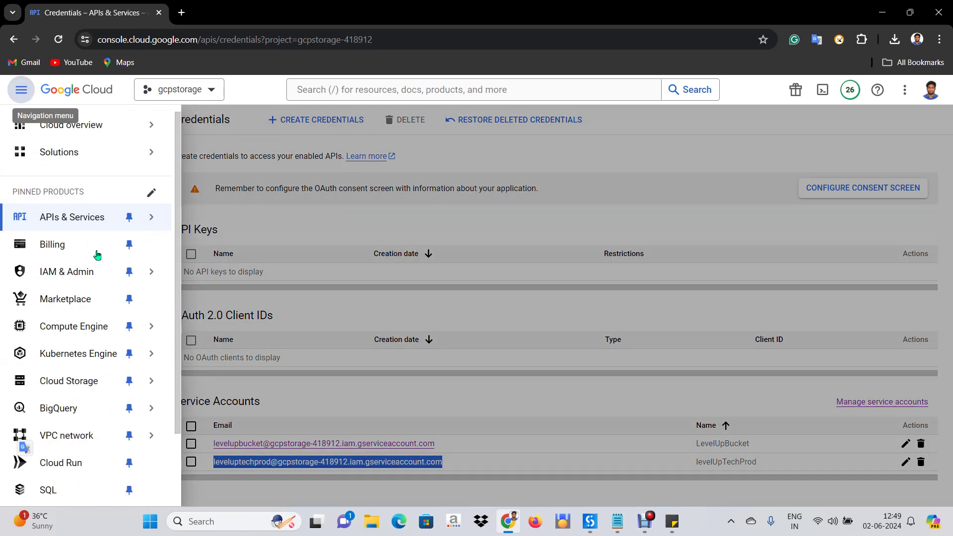
mouse_move(104, 388)
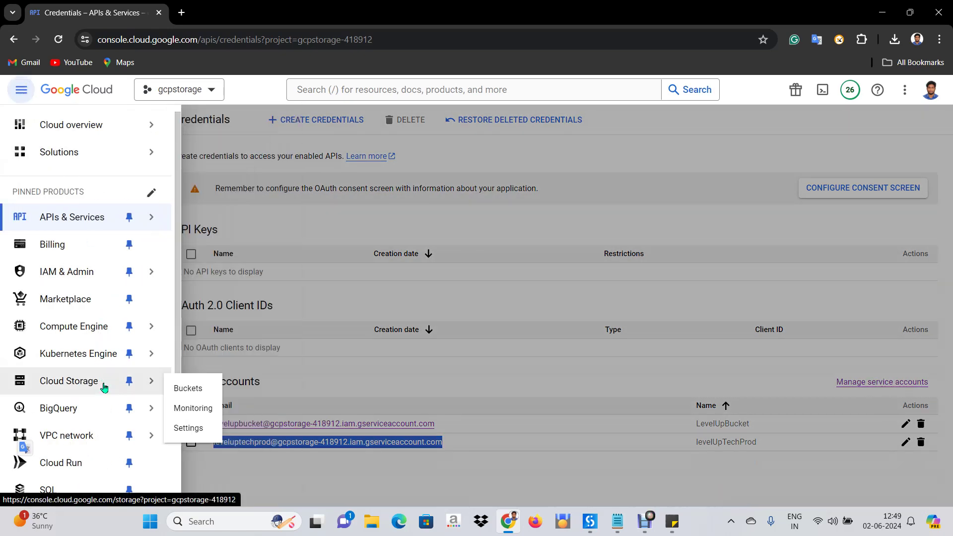
left_click(208, 389)
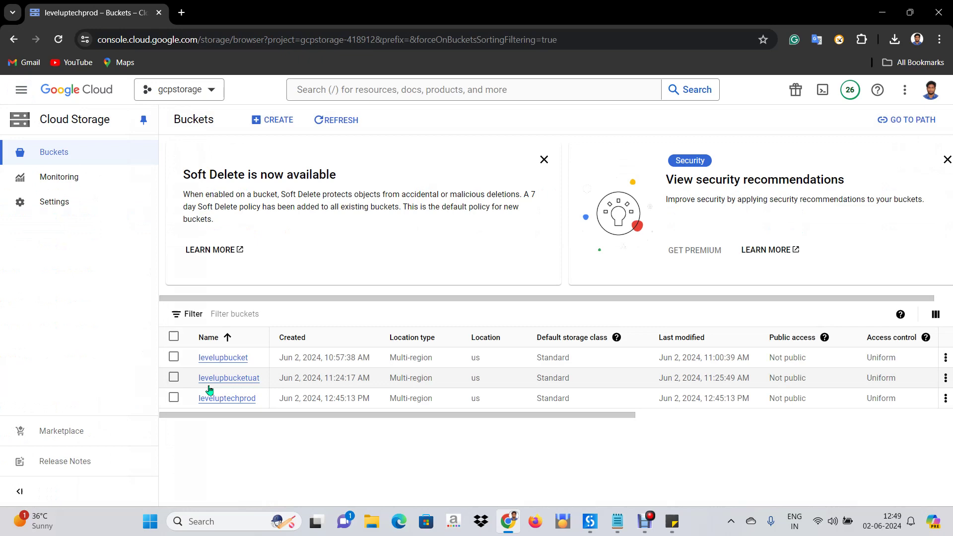
left_click(243, 403)
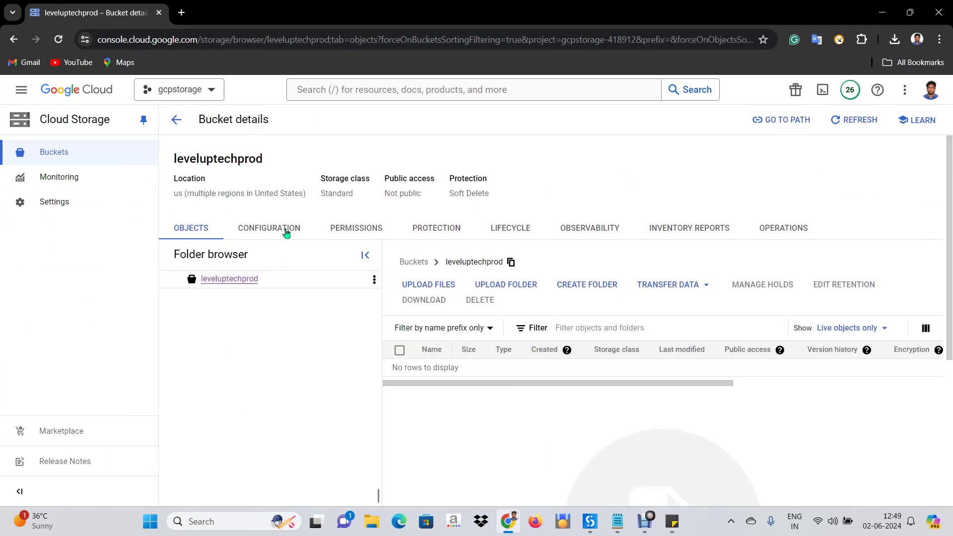
left_click(352, 229)
scroll(397, 335, "down", 5)
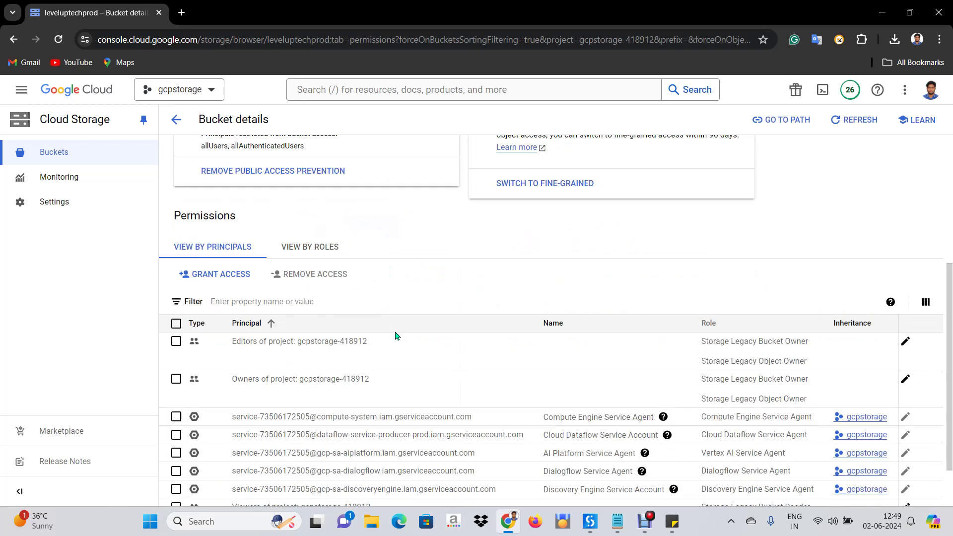
Step: Start granting access to the bucket and add the copied service account email as a new principal
left_click(223, 263)
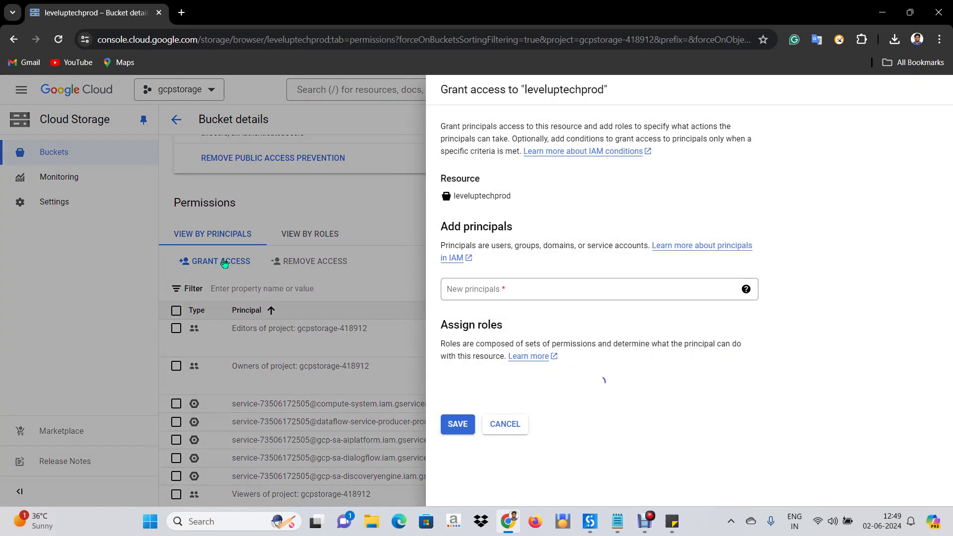
left_click(496, 291)
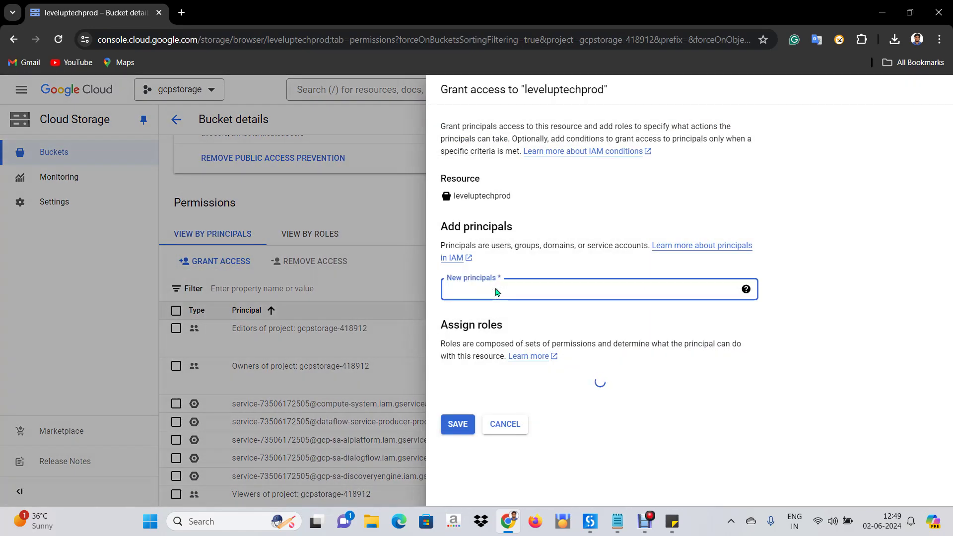
key("ctrl+v")
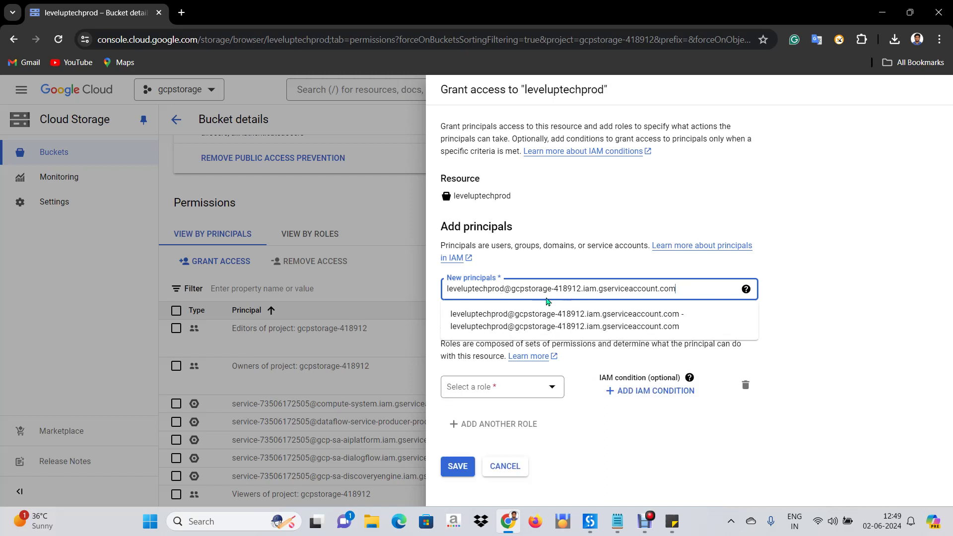
left_click(533, 318)
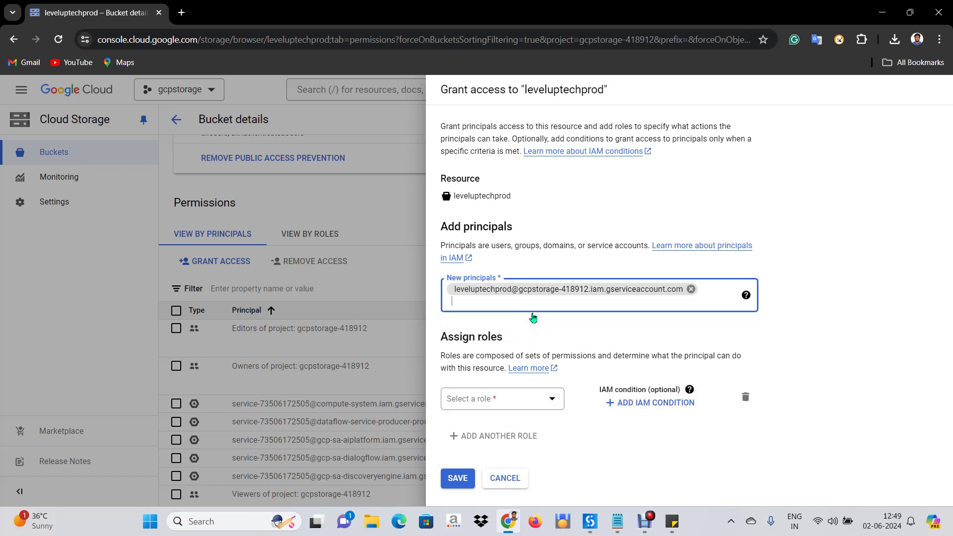
Step: Assign the Cloud Storage role Storage Admin to the new principal and save the access grant
left_click(505, 406)
left_click(504, 273)
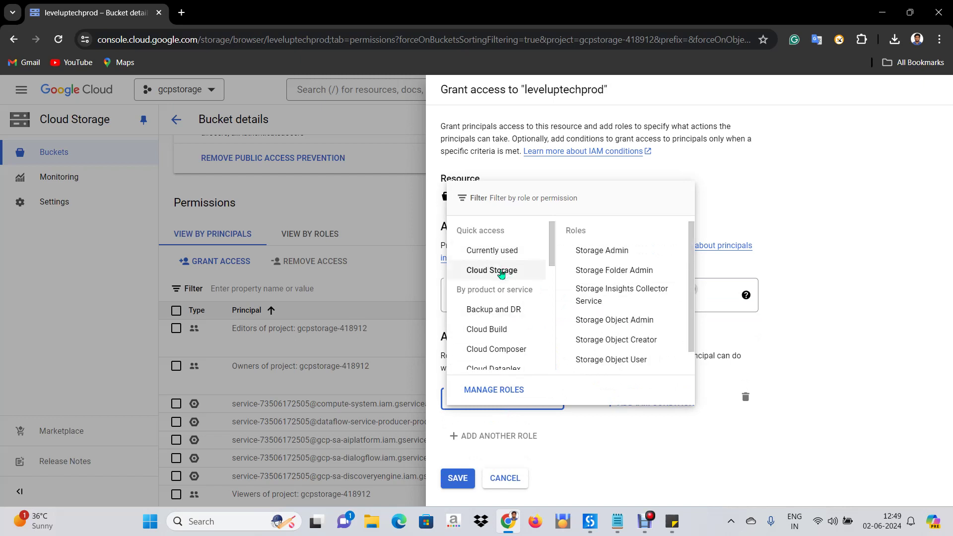
left_click(598, 252)
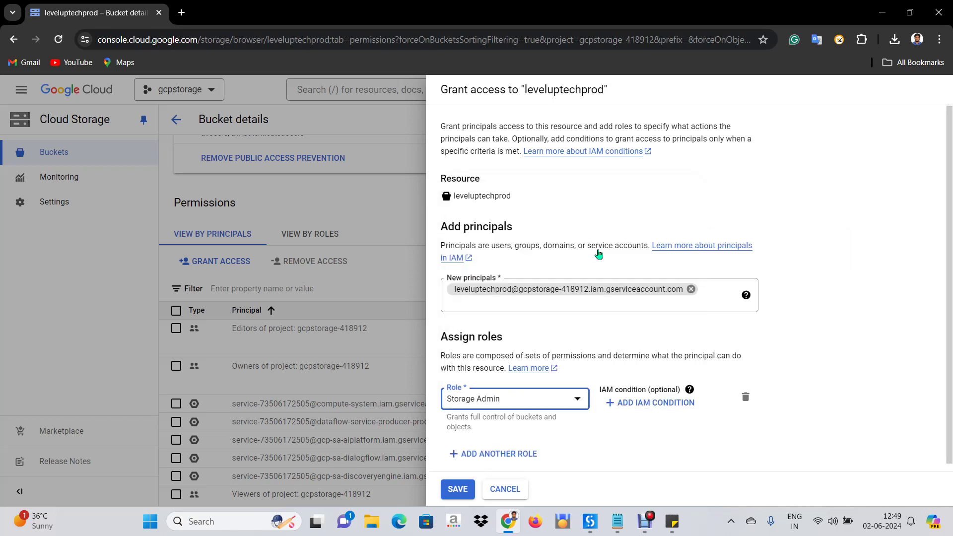
left_click(455, 491)
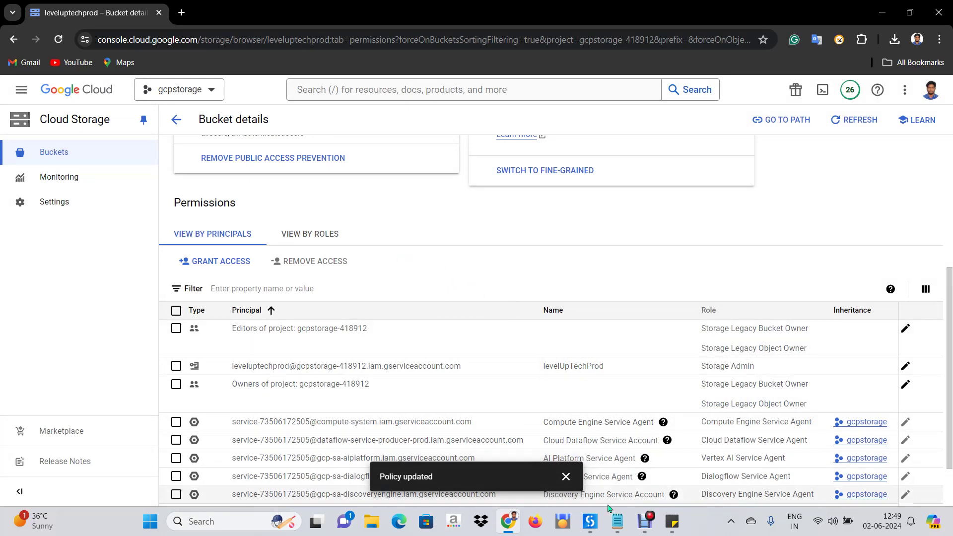
Step: Switch to the Notepad notes and highlight "Storage Bucket Creation" in the first item of the closing numbered list
left_click(617, 521)
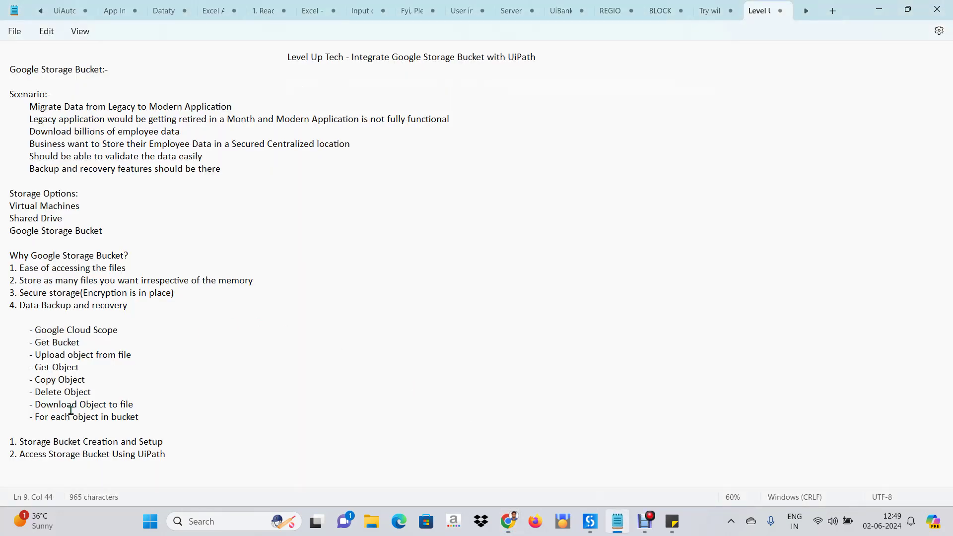
left_click_drag(19, 441, 123, 447)
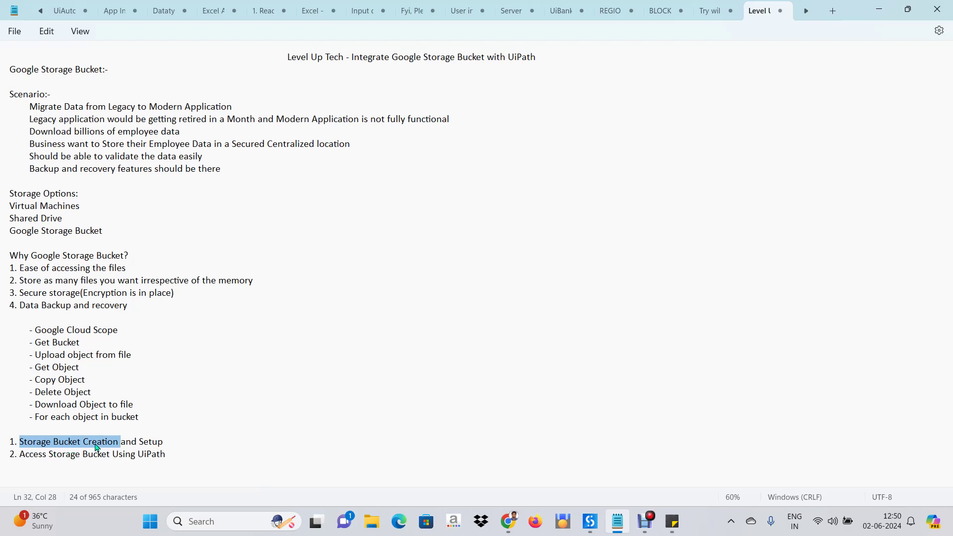
Step: Switch to UiPath Studio and create a new blank process named GCPBucket
left_click(167, 444)
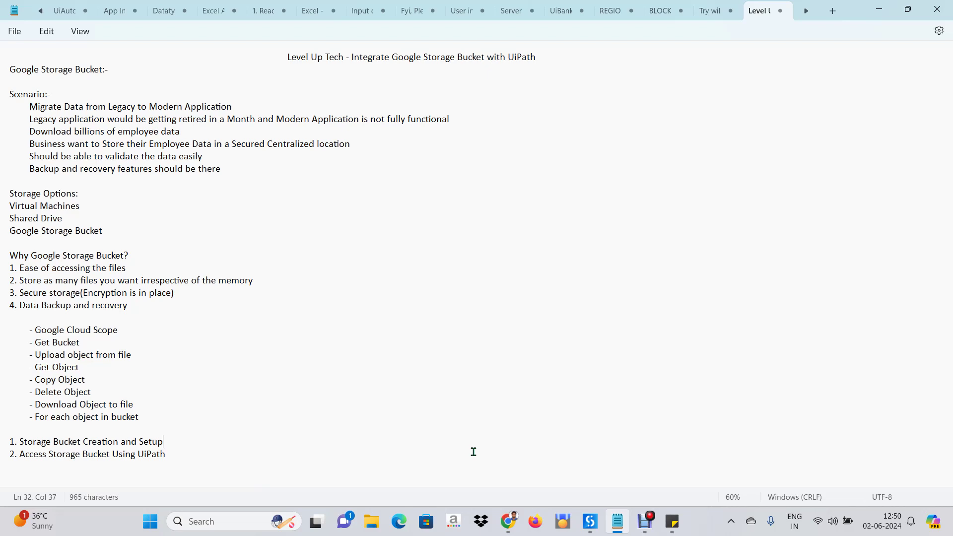
left_click(590, 521)
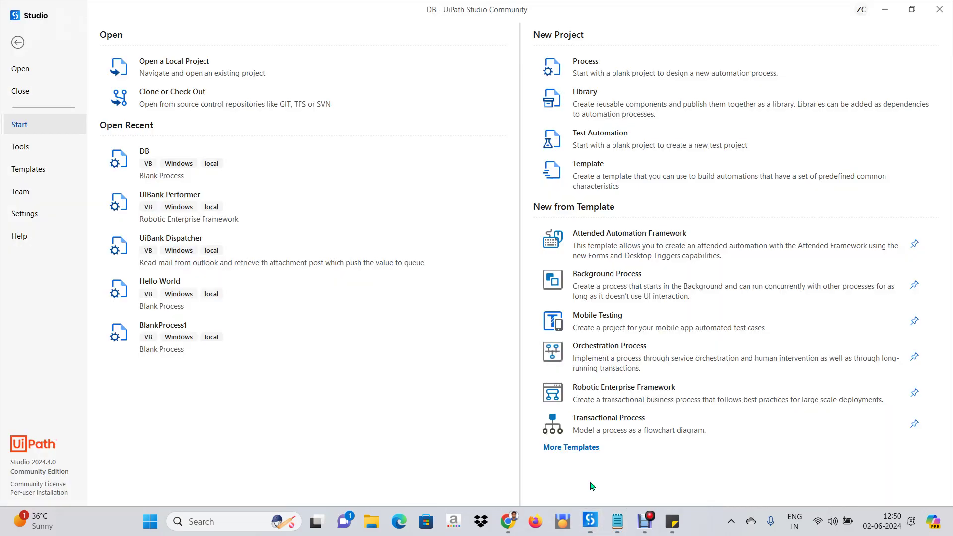
left_click(645, 75)
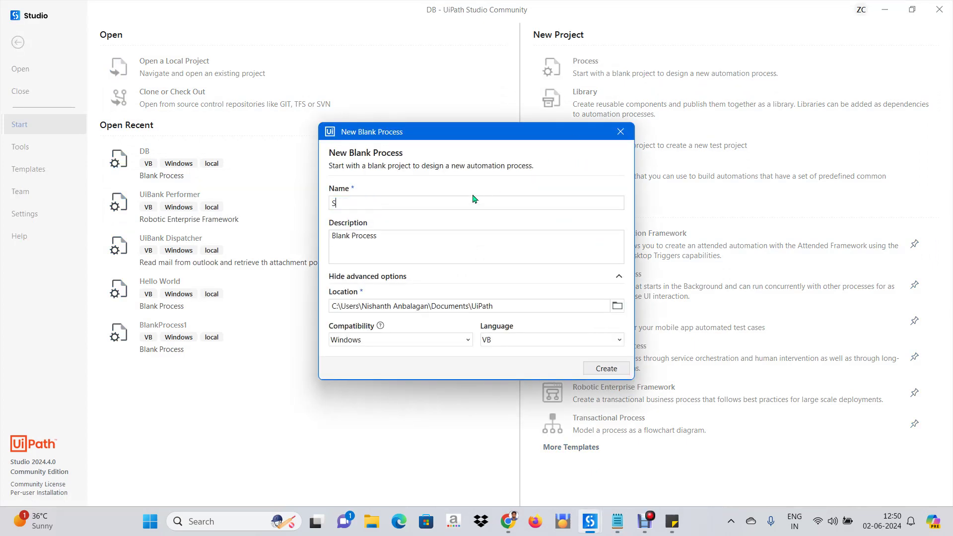
key("BackSpace")
type("GCPBucket")
left_click(606, 368)
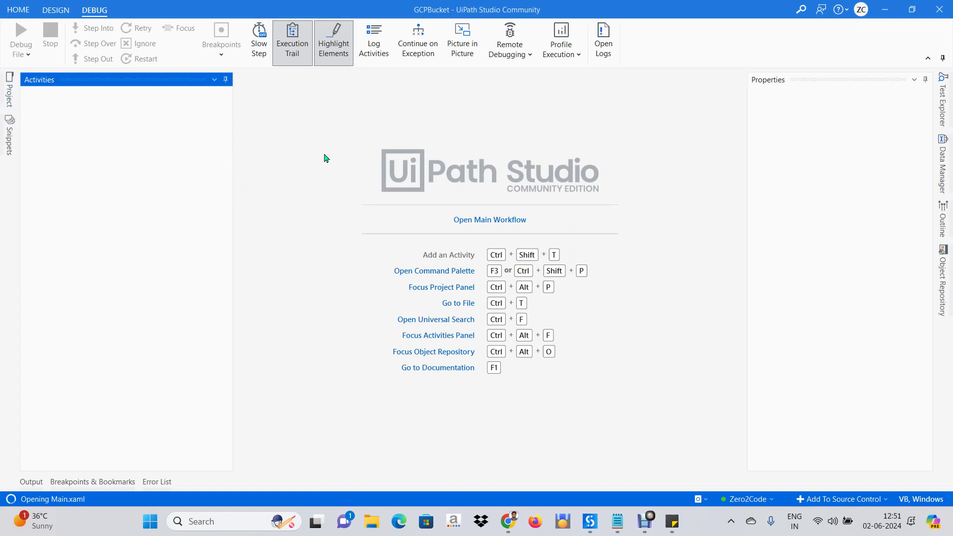
Step: Open the main workflow and search the activities for "google"
left_click(471, 221)
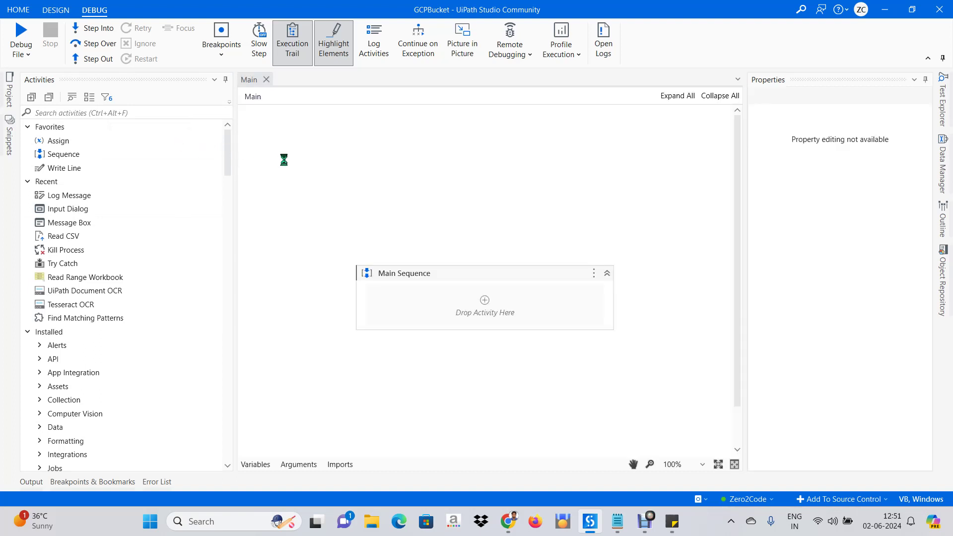
left_click(154, 112)
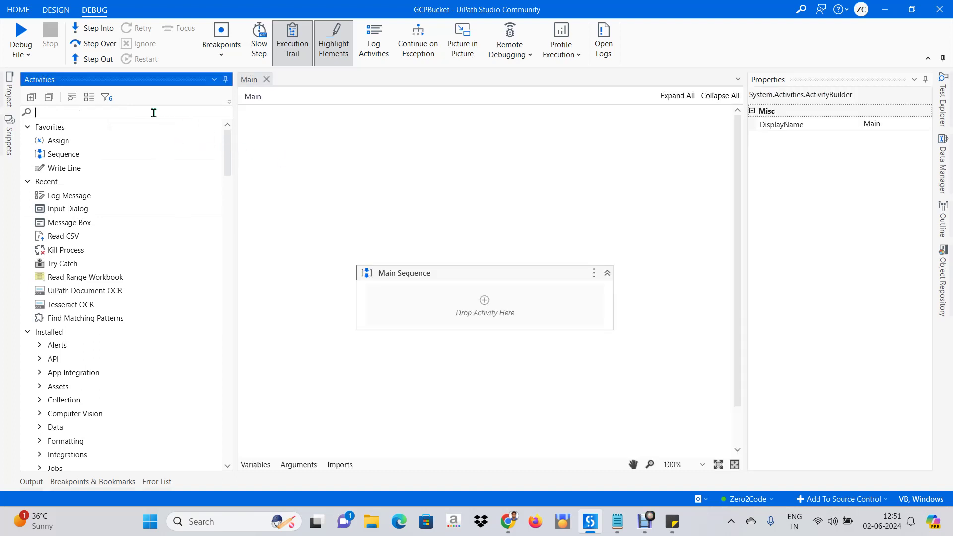
type("g")
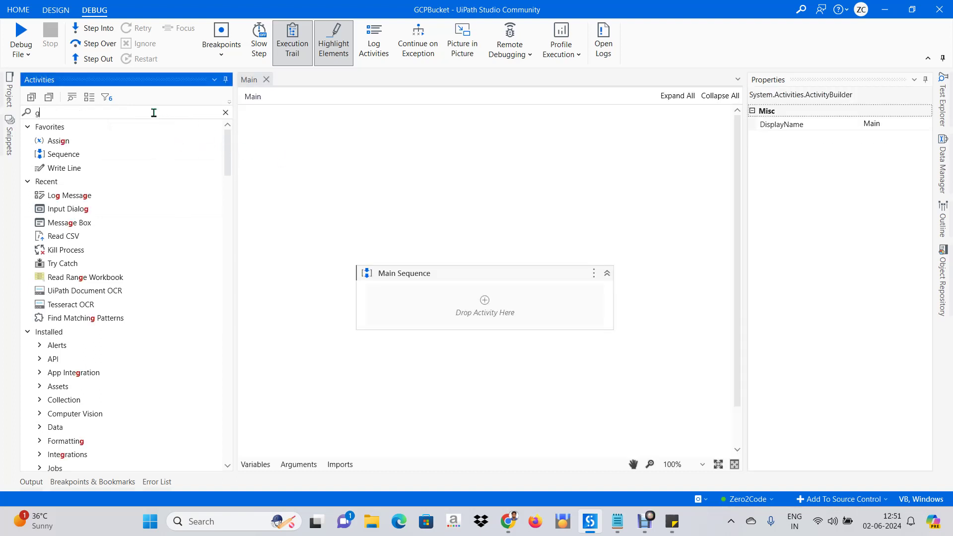
type("oogle")
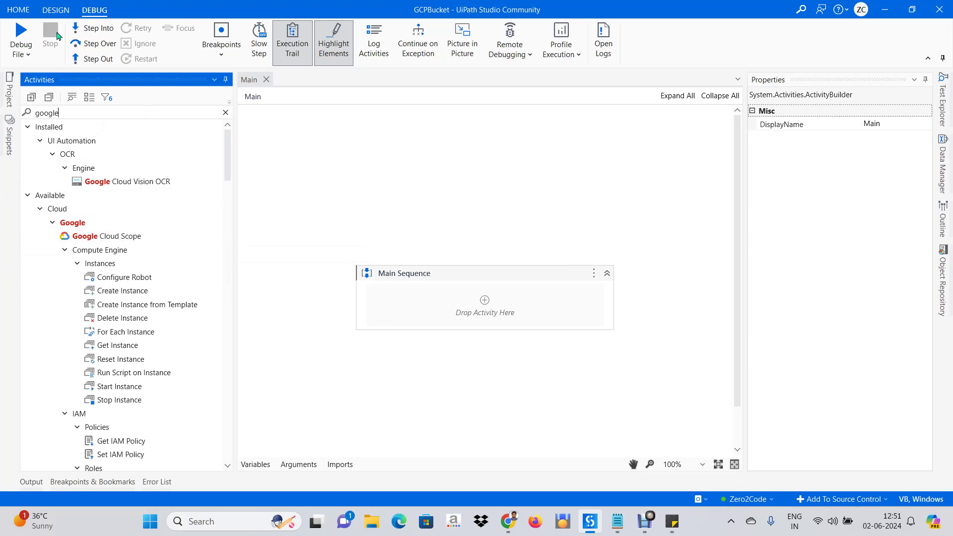
left_click(78, 49)
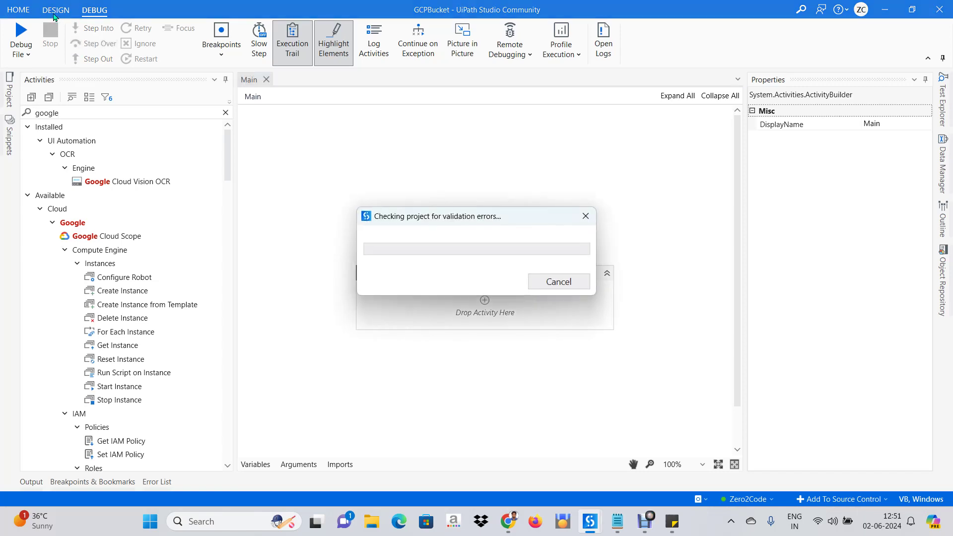
left_click(585, 216)
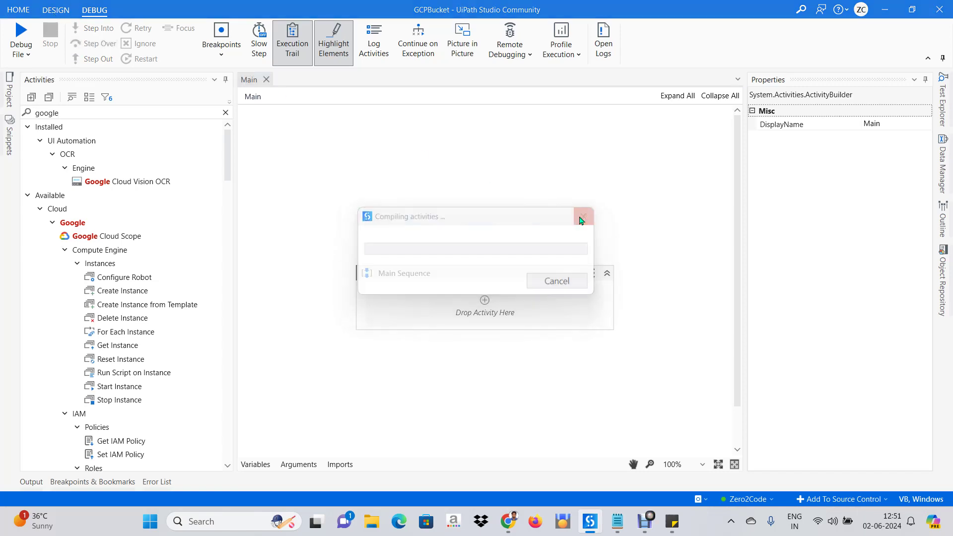
Step: Search all packages for "google", view the details of the Google Cloud package by UiPath, and close the package manager without installing anything
left_click(57, 14)
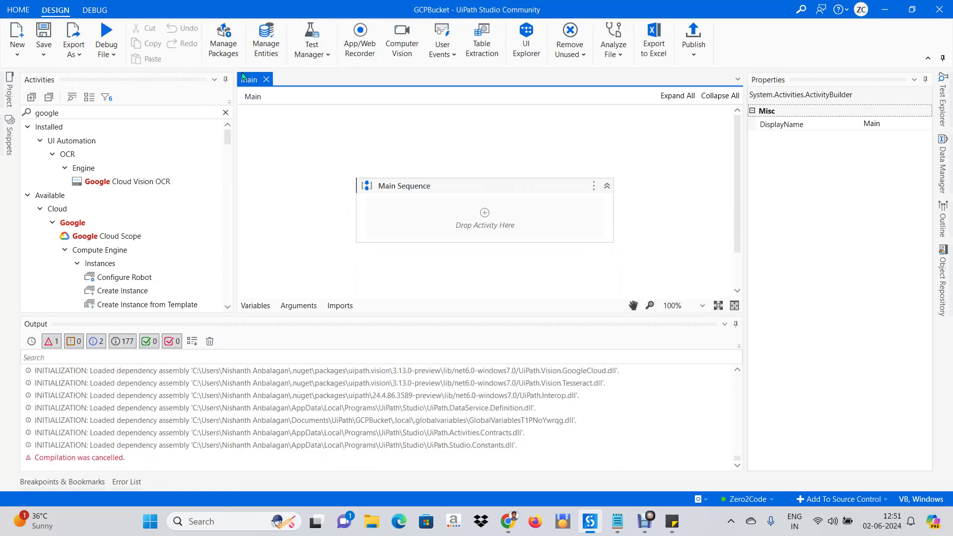
left_click(226, 46)
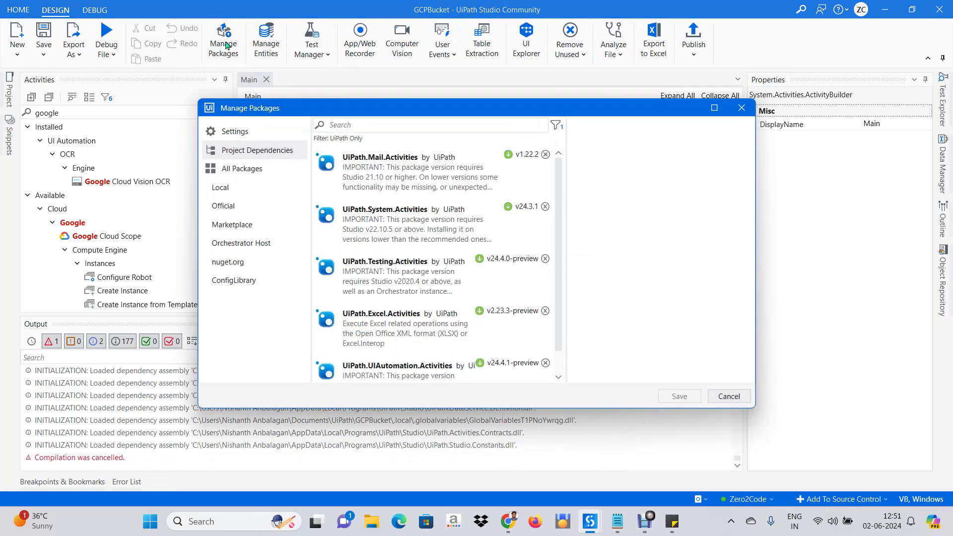
left_click(265, 172)
left_click(366, 129)
type("google cloud")
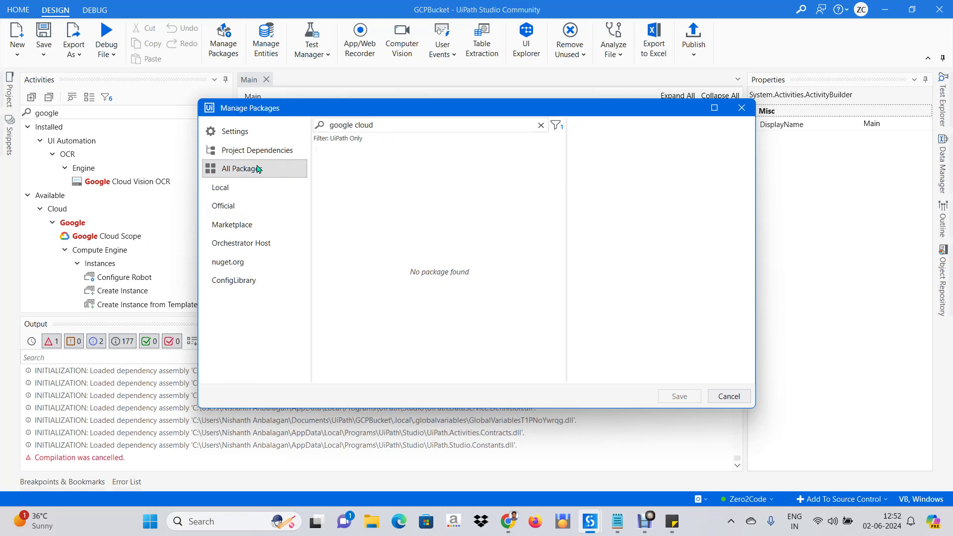
key("BackSpace")
key("BackSpace")
key("BackSpace")
key("BackSpace")
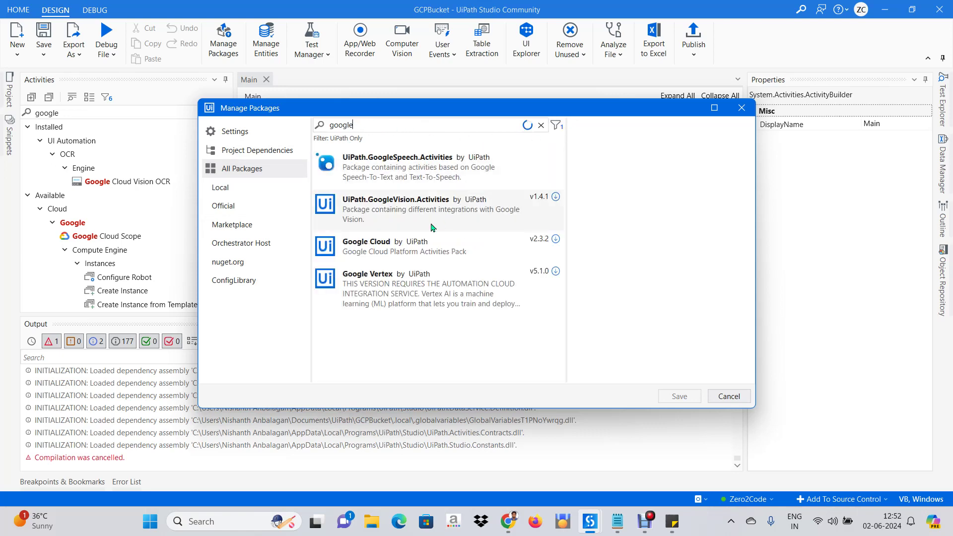
left_click(402, 250)
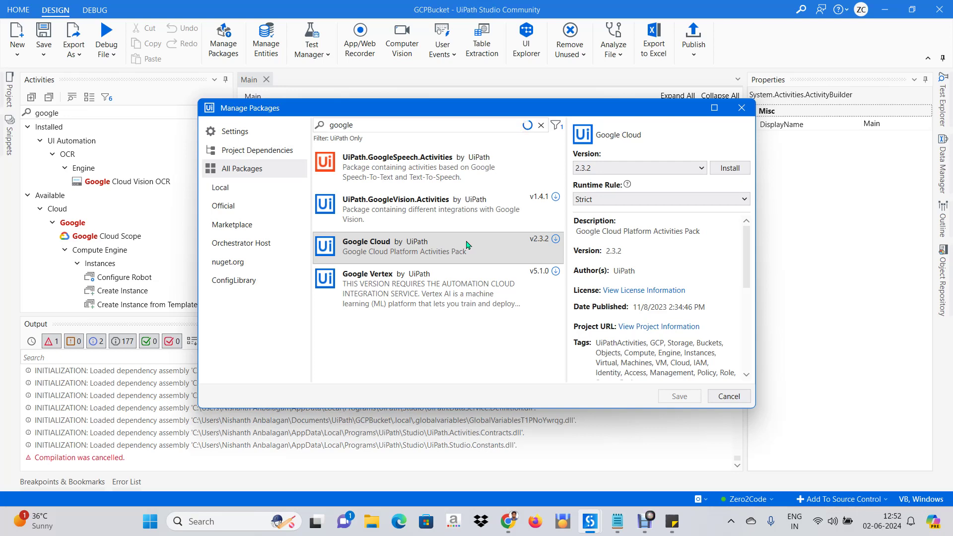
left_click(729, 396)
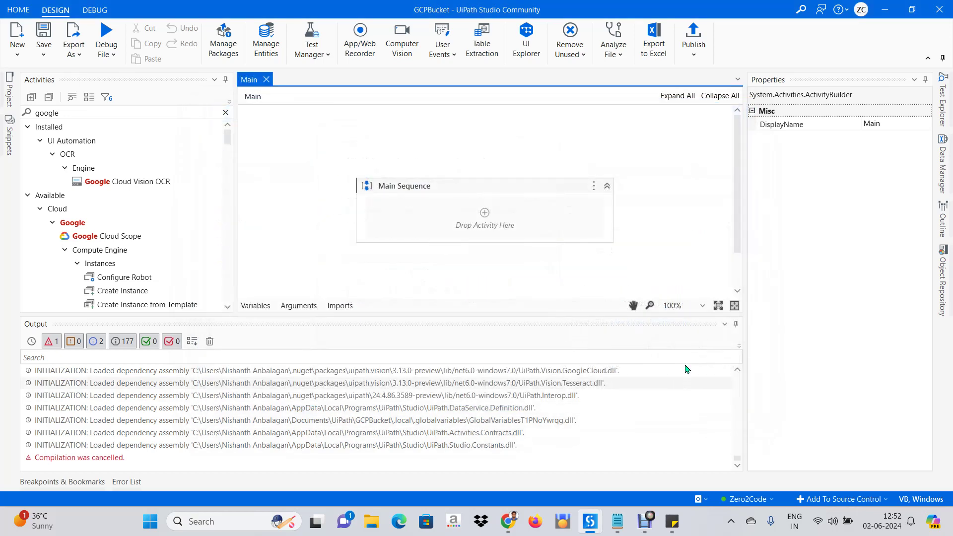
Step: Hide the output log and collapse the Compute Engine, IAM, Projects and Secrets activity groups under Google
left_click(736, 323)
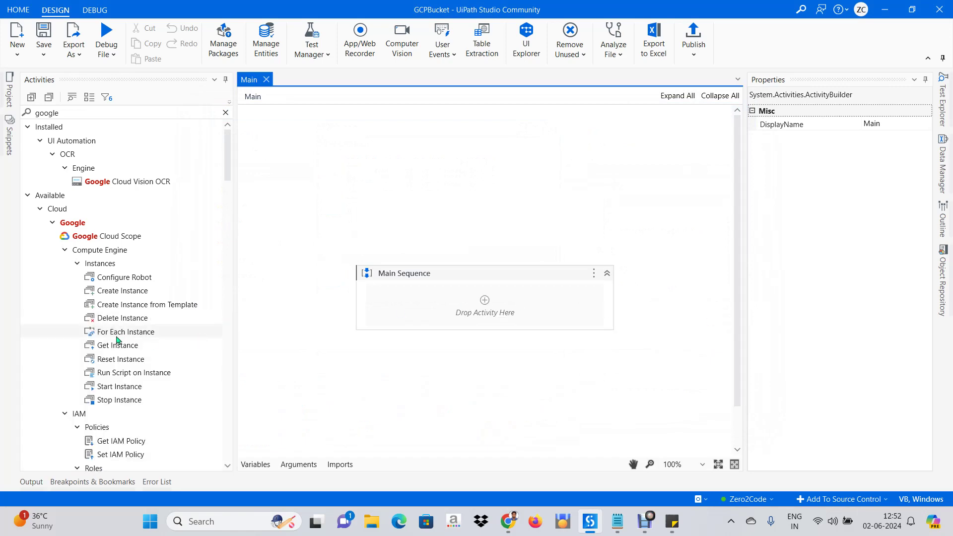
scroll(119, 337, "down", 5)
scroll(118, 339, "up", 3)
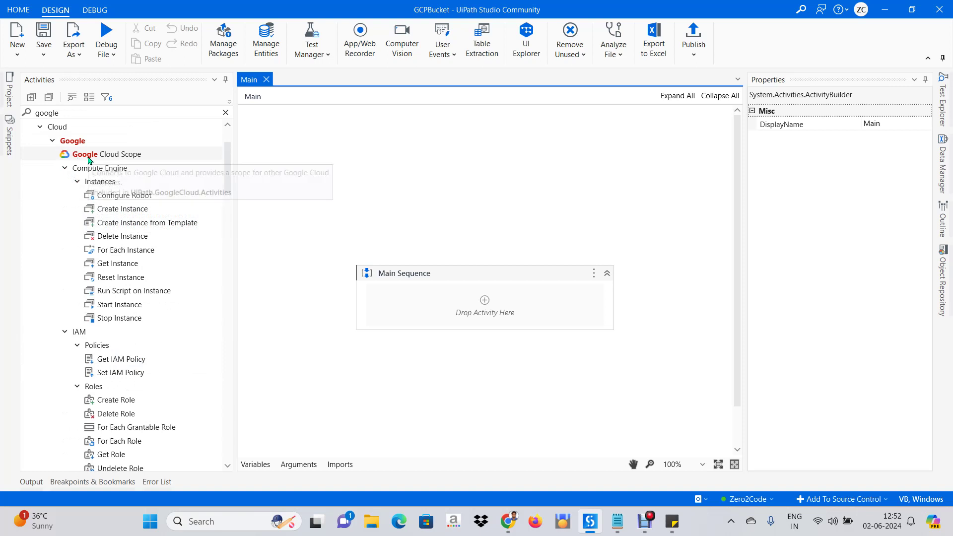
left_click(65, 168)
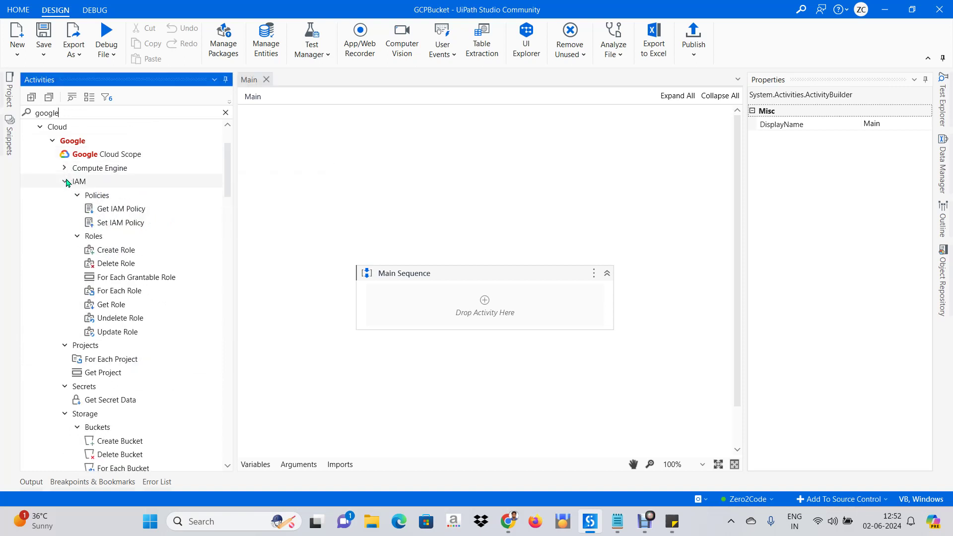
left_click(65, 182)
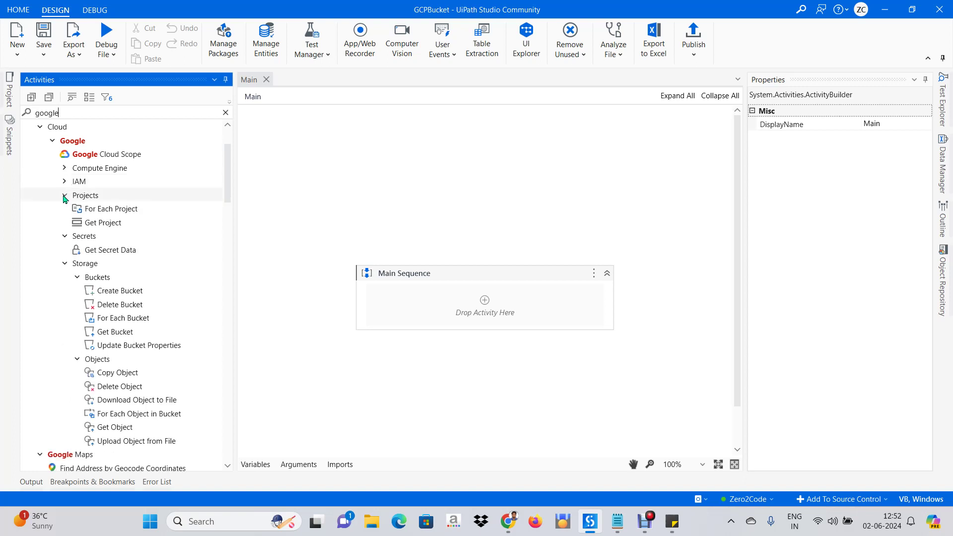
left_click(65, 197)
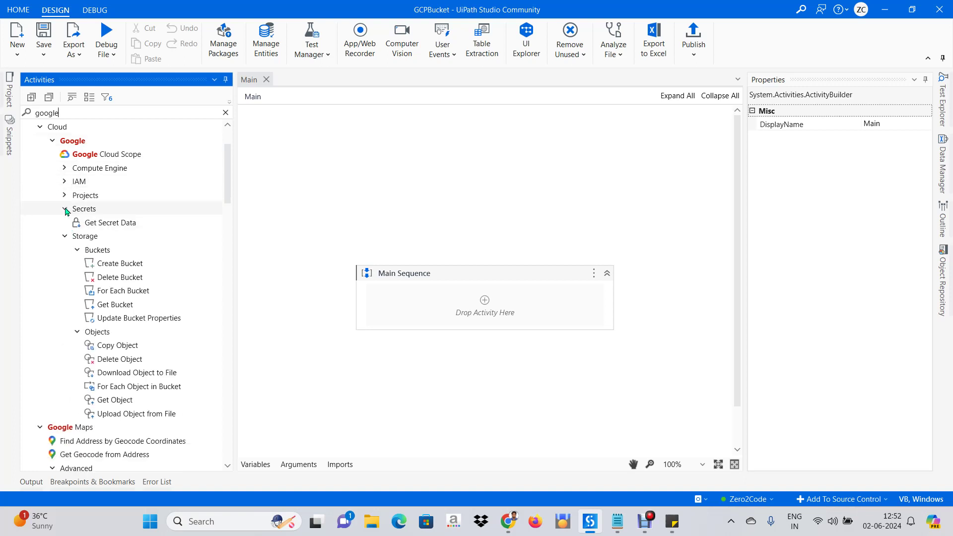
left_click(65, 209)
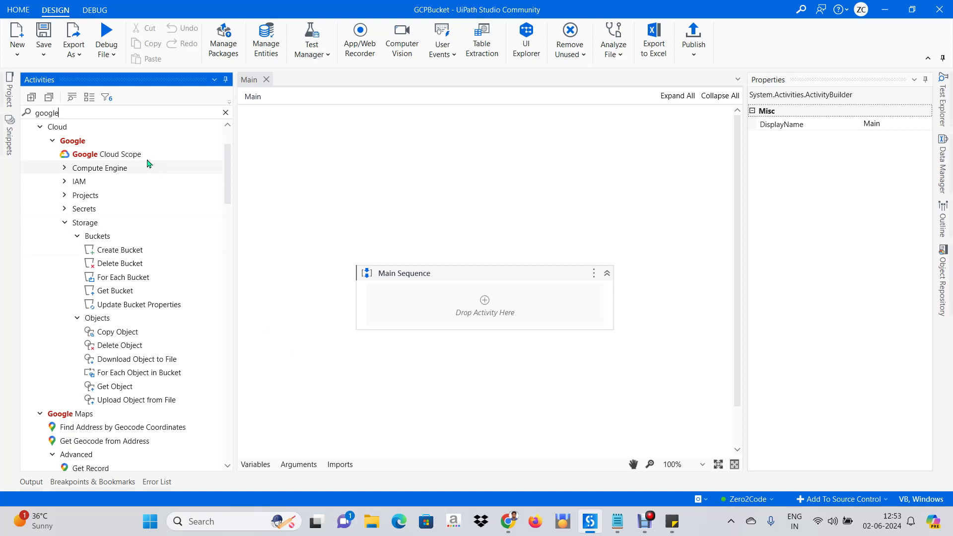
Step: Add the Google Cloud Scope activity to the Main Sequence, and open the Downloads folder in File Explorer while its dependencies install
left_click_drag(138, 157, 495, 312)
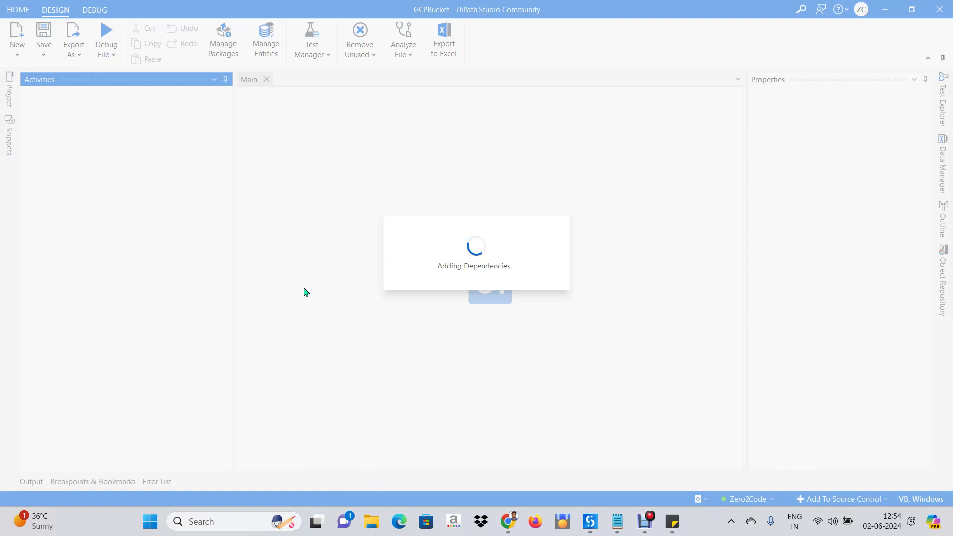
key("super+e")
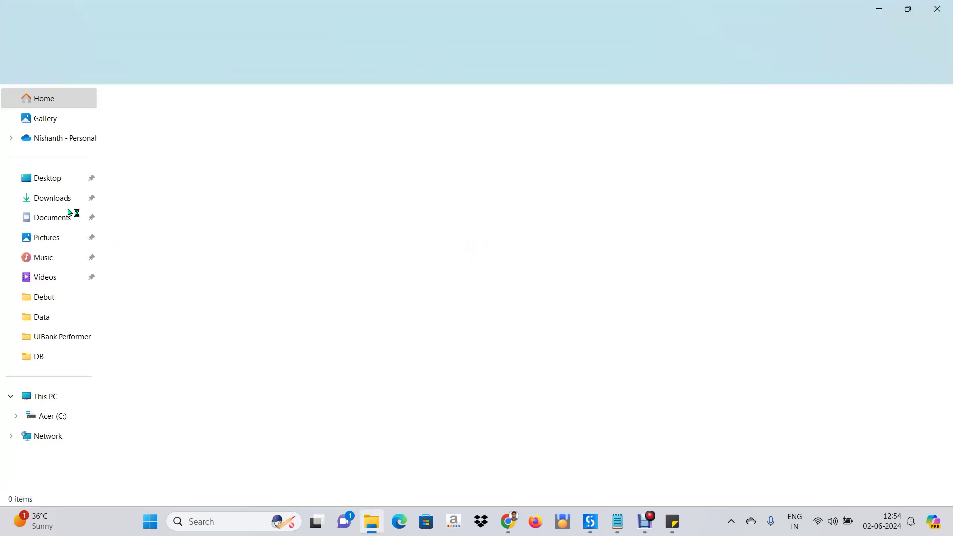
left_click(54, 198)
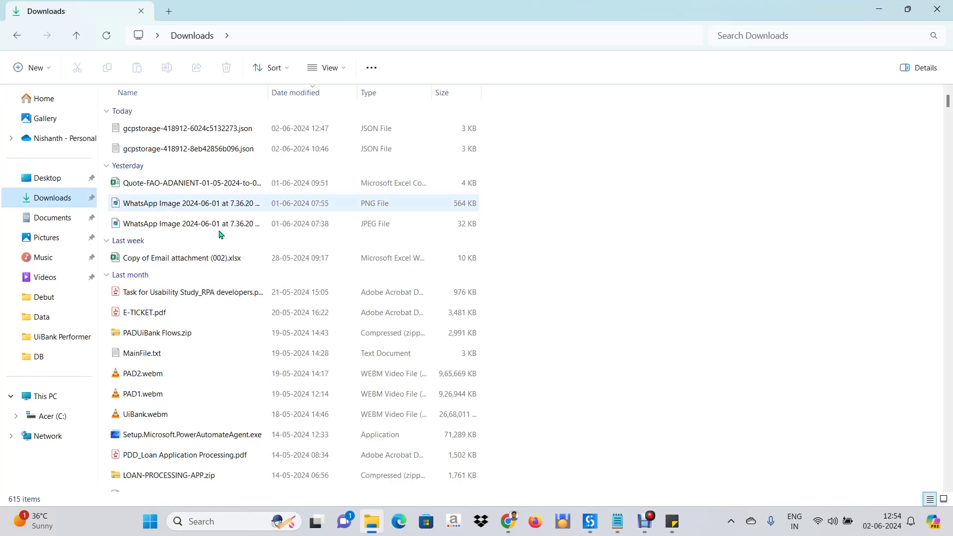
key("alt+Tab")
key("alt+Tab")
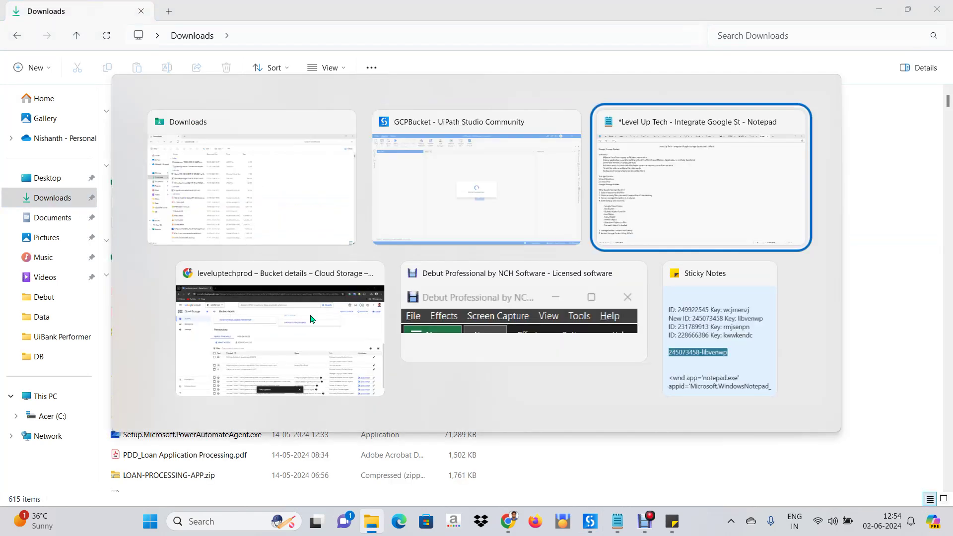
key("alt+shift+Tab")
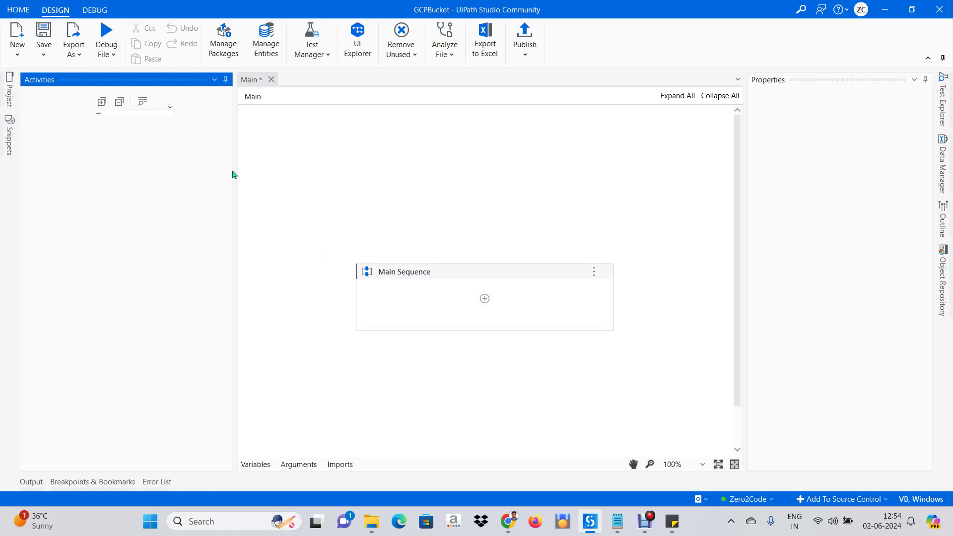
left_click(460, 313)
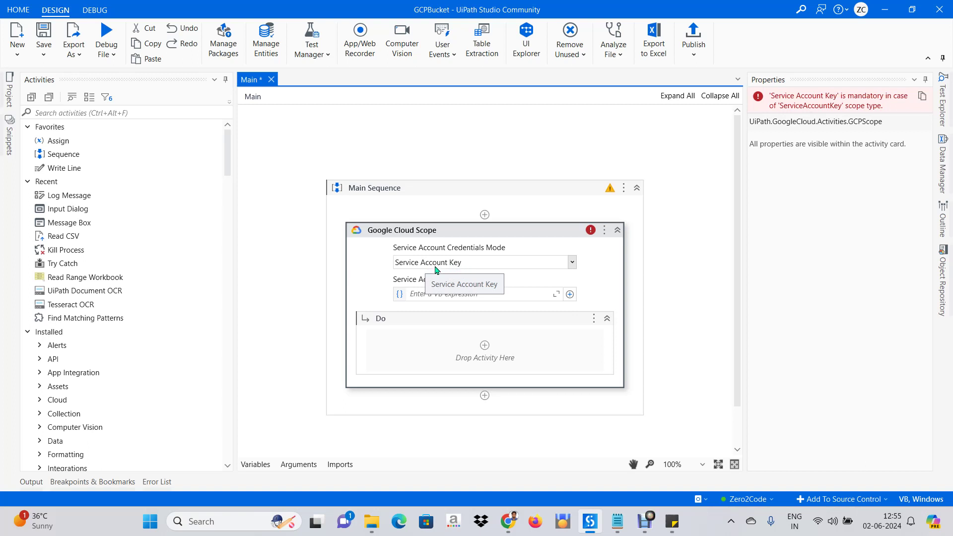
left_click(572, 263)
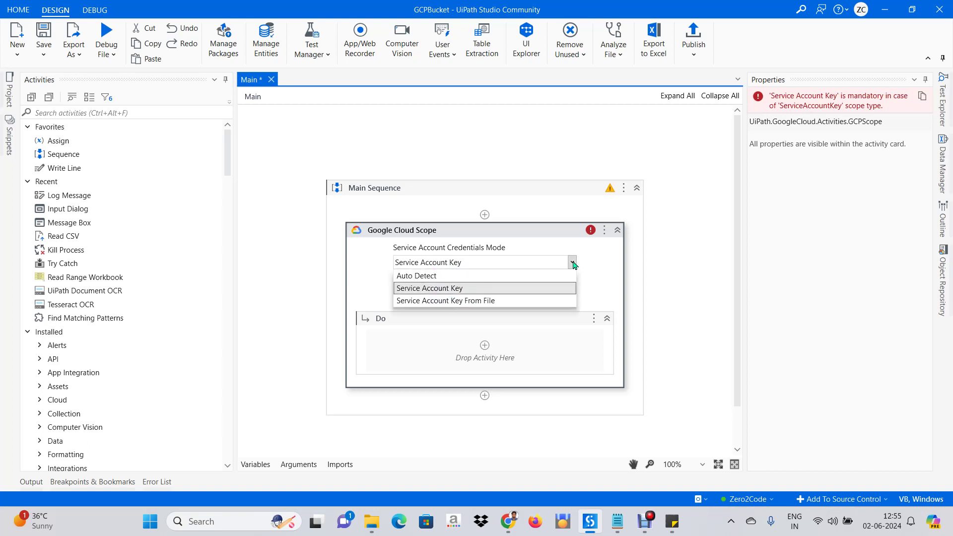
left_click(508, 300)
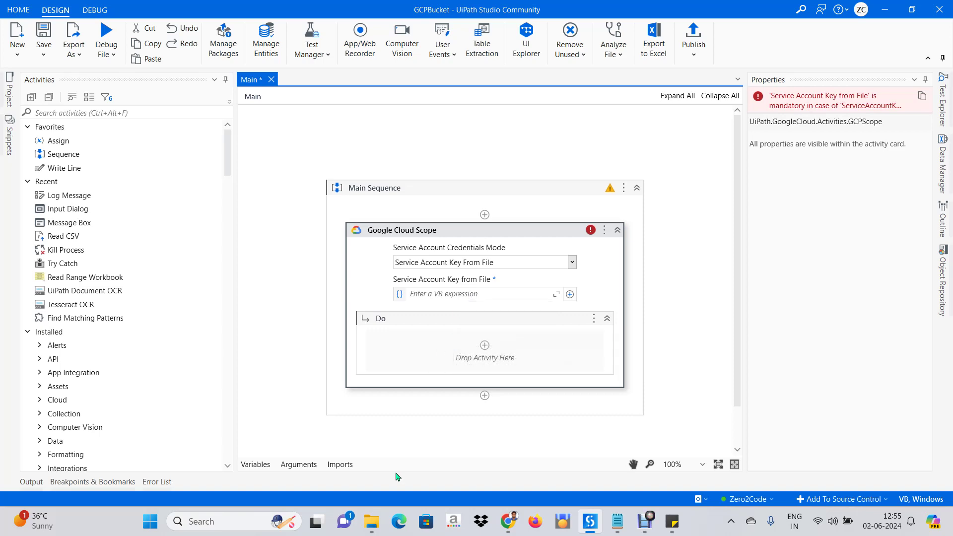
left_click(371, 521)
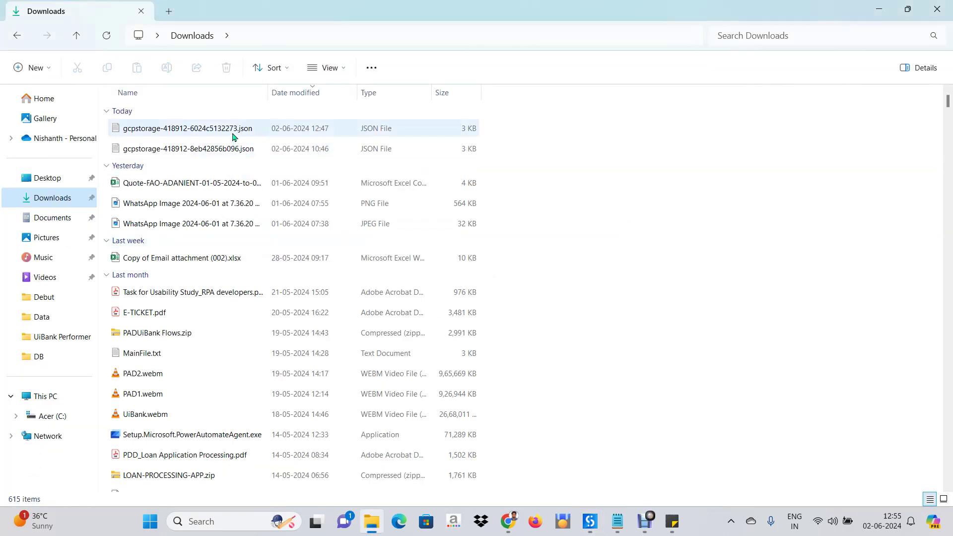
left_click(232, 136)
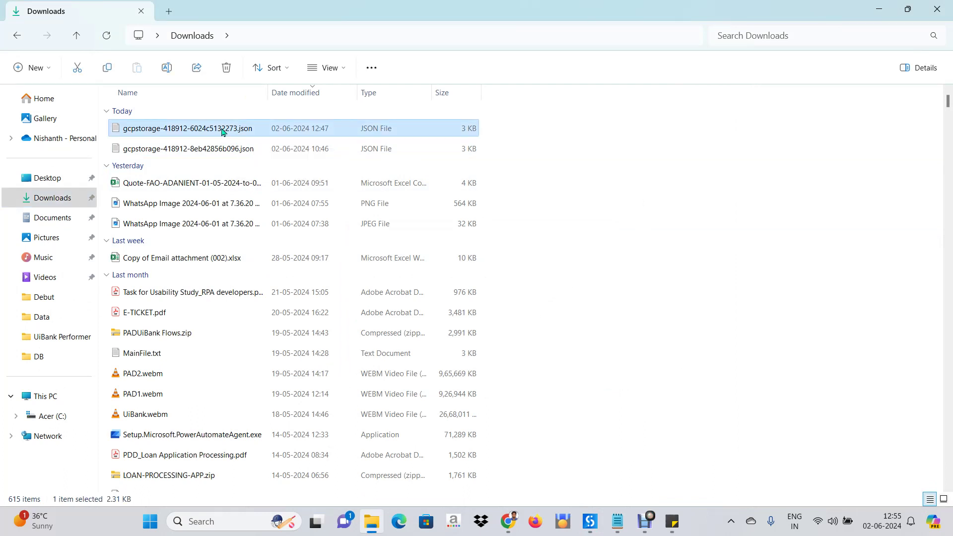
right_click(222, 130)
left_click(286, 268)
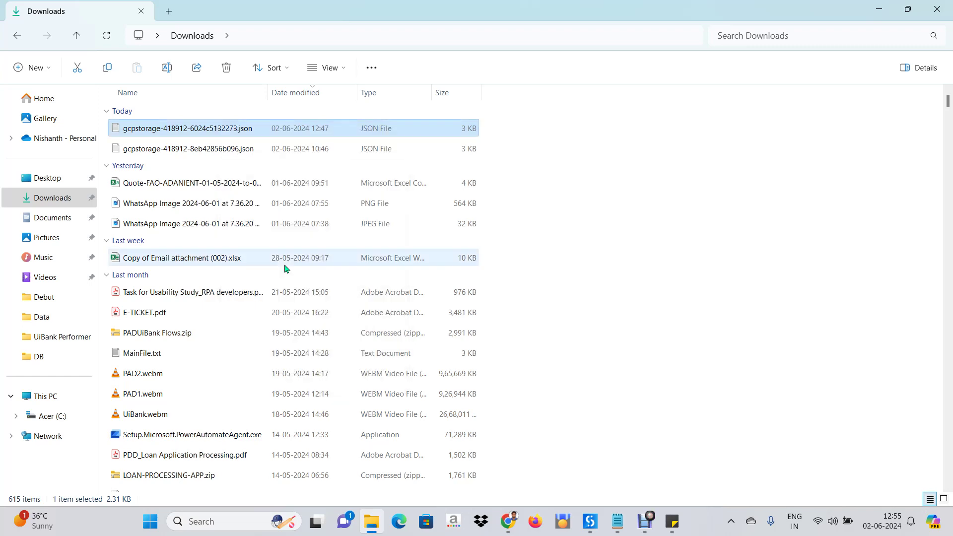
key("alt+Tab")
left_click(505, 293)
key("ctrl+v")
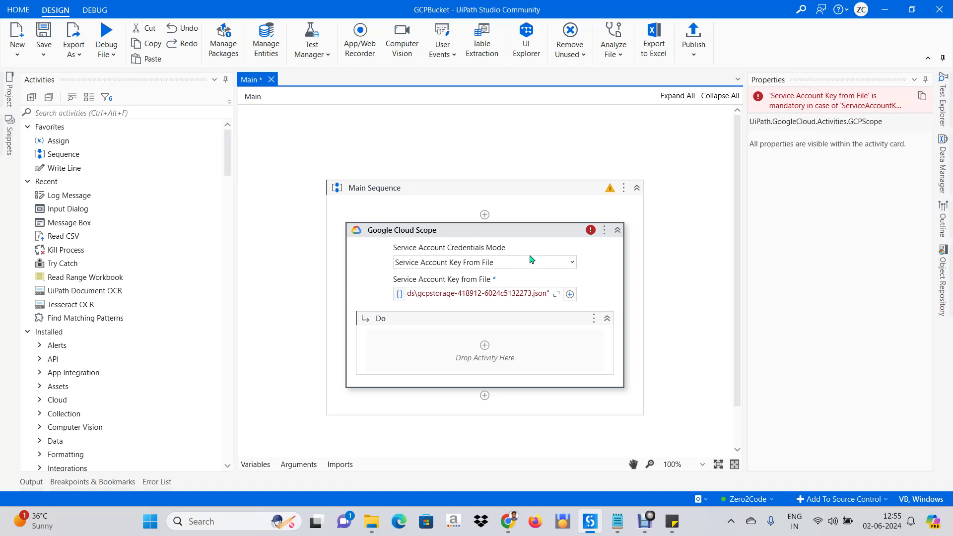
left_click(571, 263)
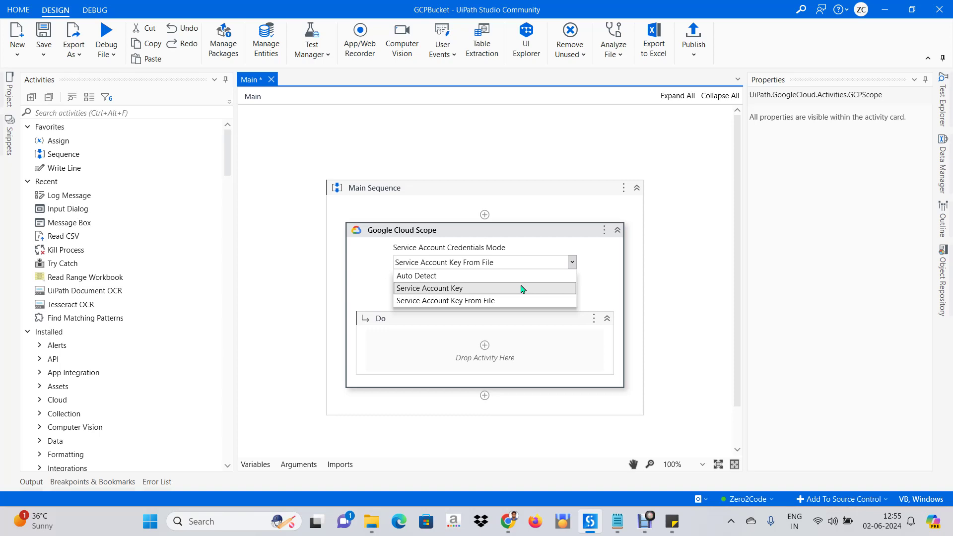
key("alt+Tab")
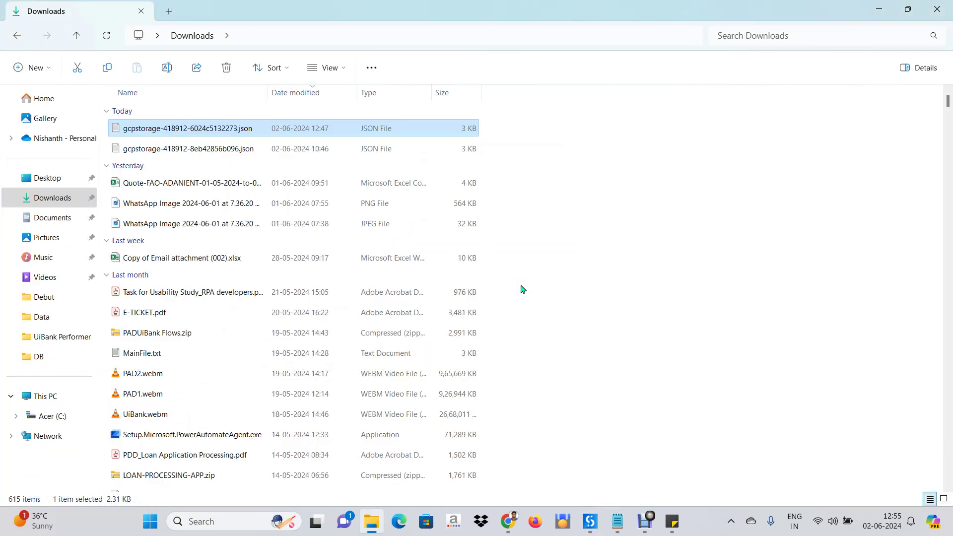
double_click(209, 130)
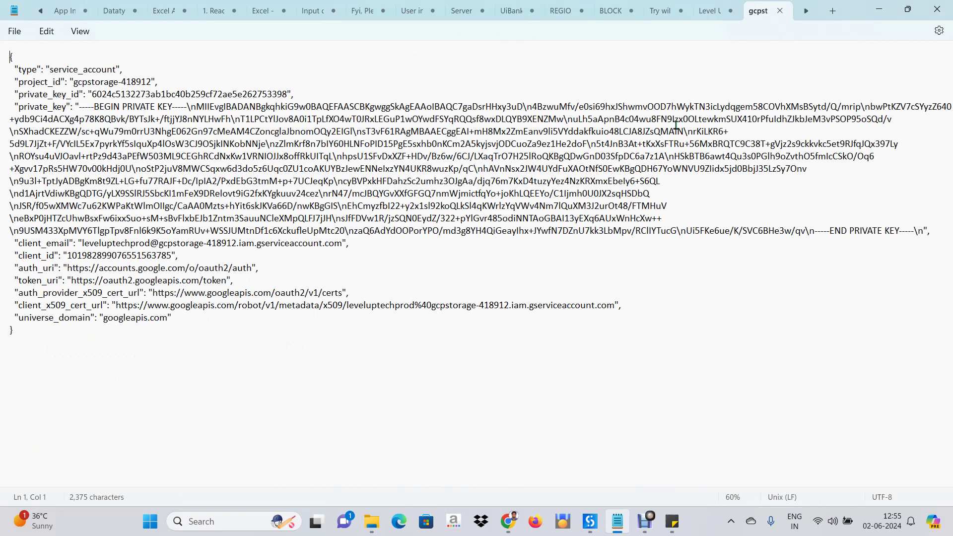
left_click(711, 15)
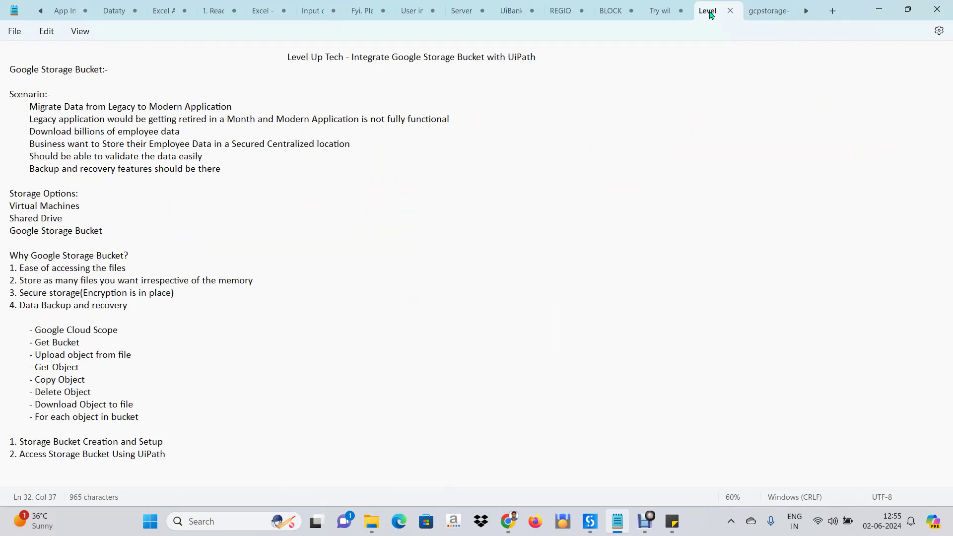
key("alt+Tab")
key("alt+Tab")
key("alt+Tab")
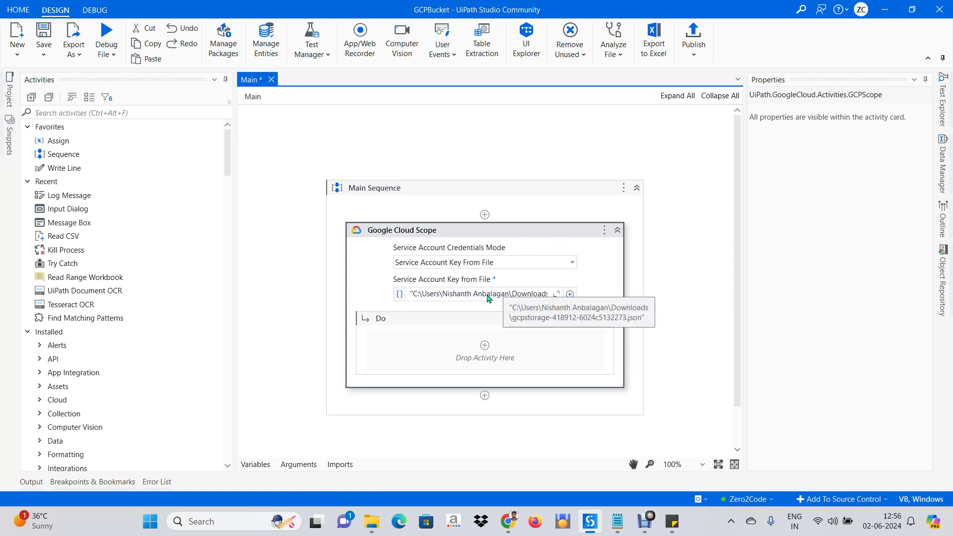
Step: Select the empty Do sequence and locate Task for Usability Study_RPA developers.pdf in Downloads as the file to upload
left_click(424, 338)
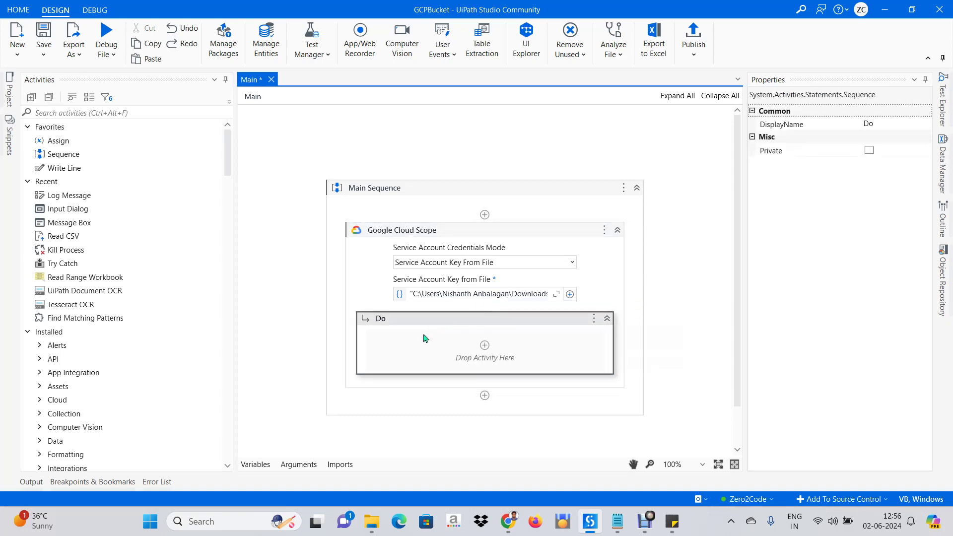
scroll(201, 292, "down", 10)
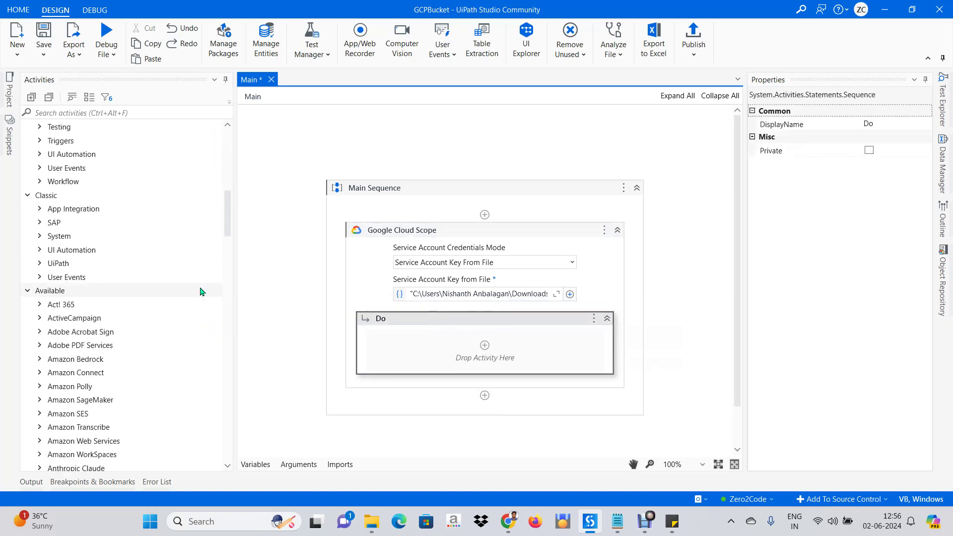
left_click(370, 523)
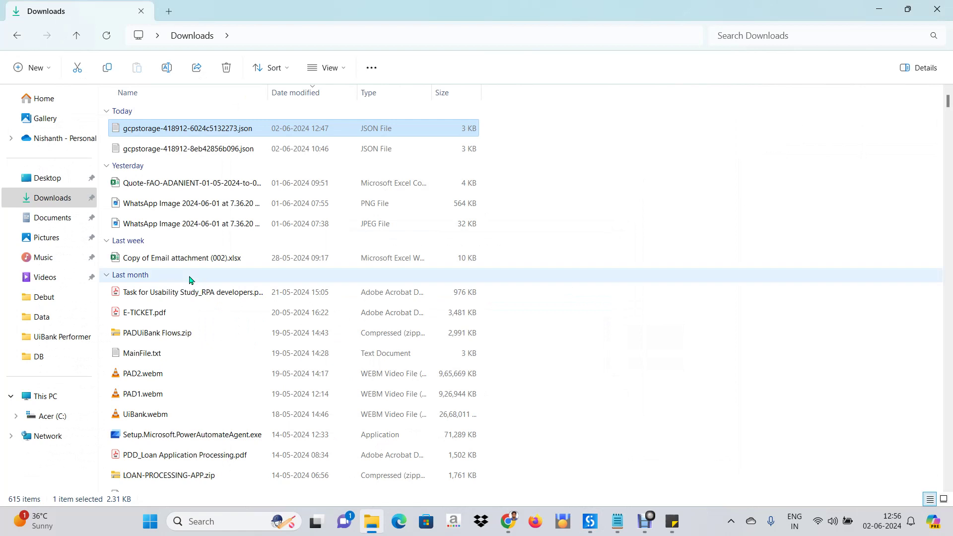
left_click(162, 297)
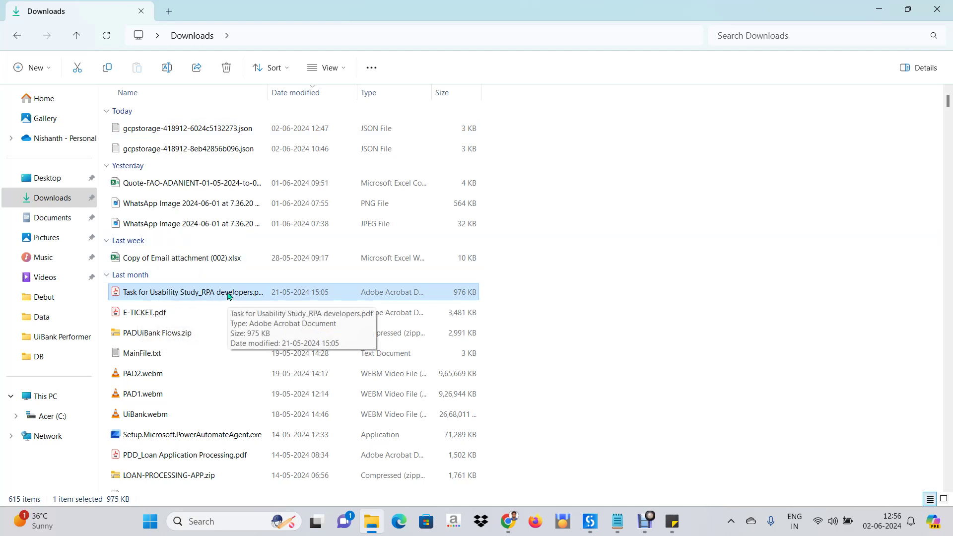
key("alt+Tab")
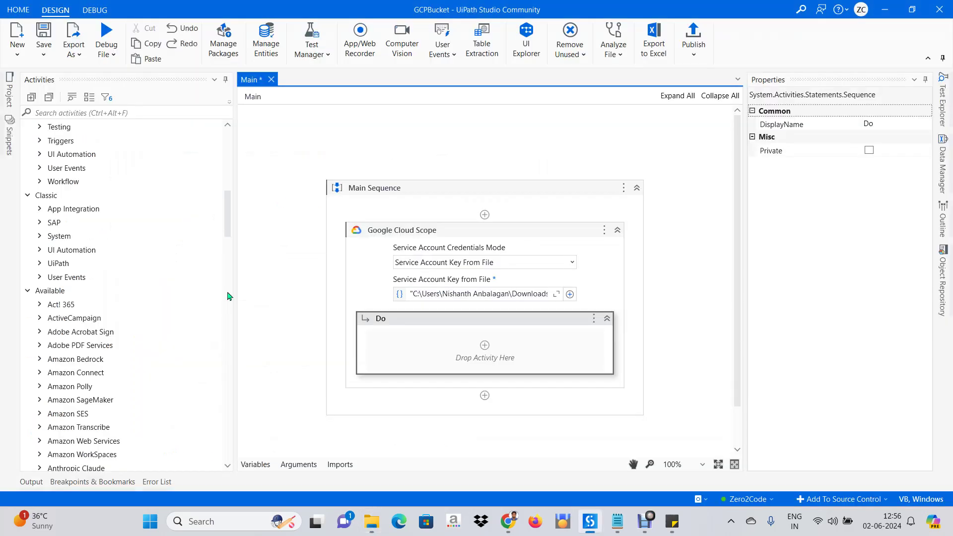
Step: Search the activities for "google" and add Upload Object from File to the Do sequence inside Google Cloud Scope
left_click(153, 113)
type("go")
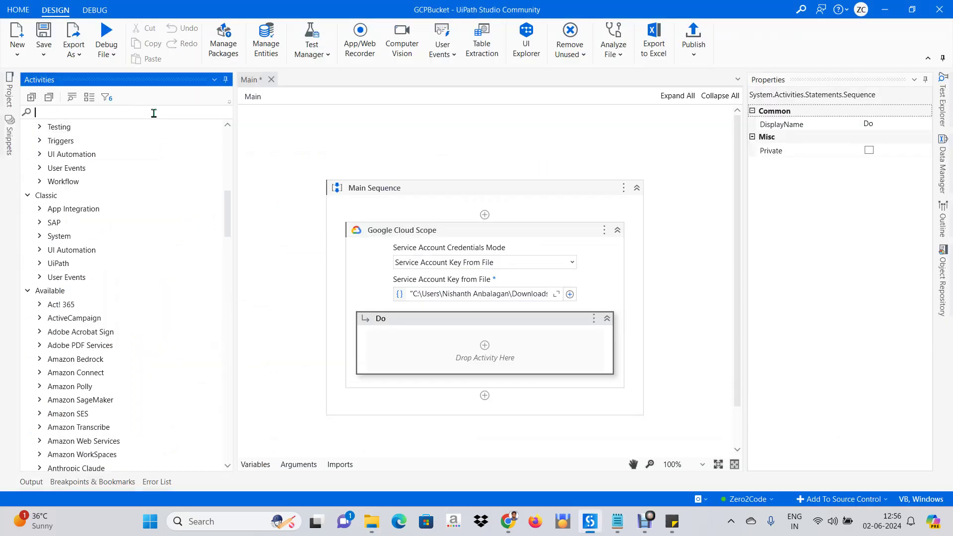
type("ogle")
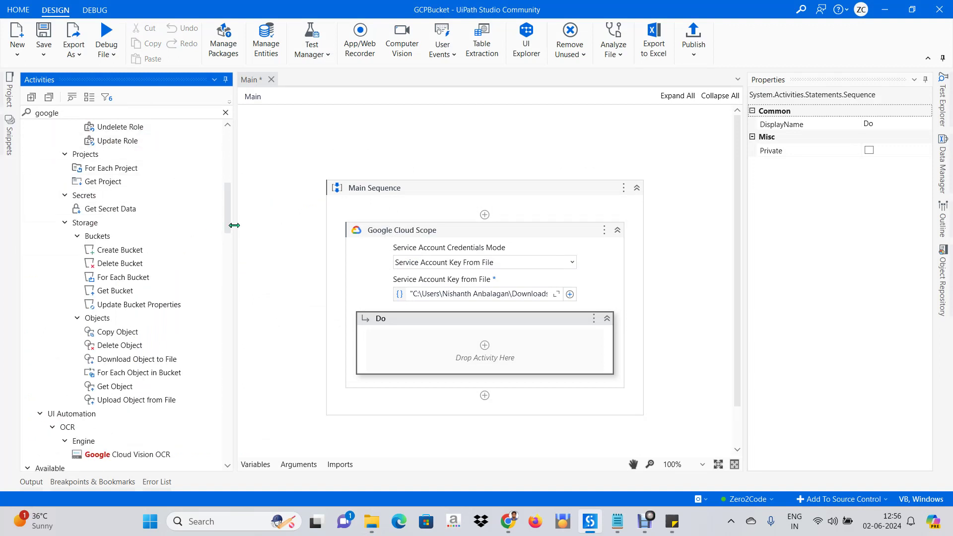
mouse_move(229, 214)
left_mouse_down()
mouse_move(233, 165)
mouse_move(239, 223)
left_mouse_up()
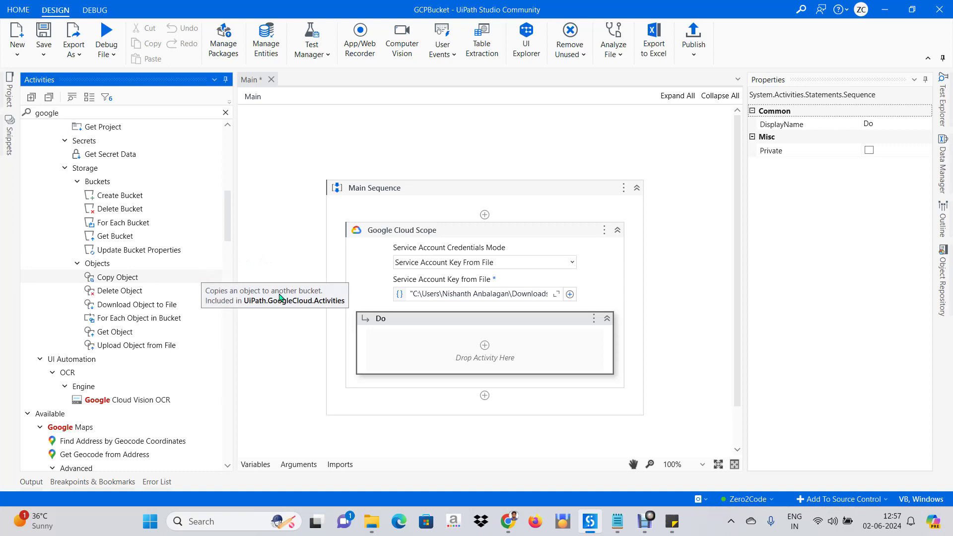
left_click(166, 346)
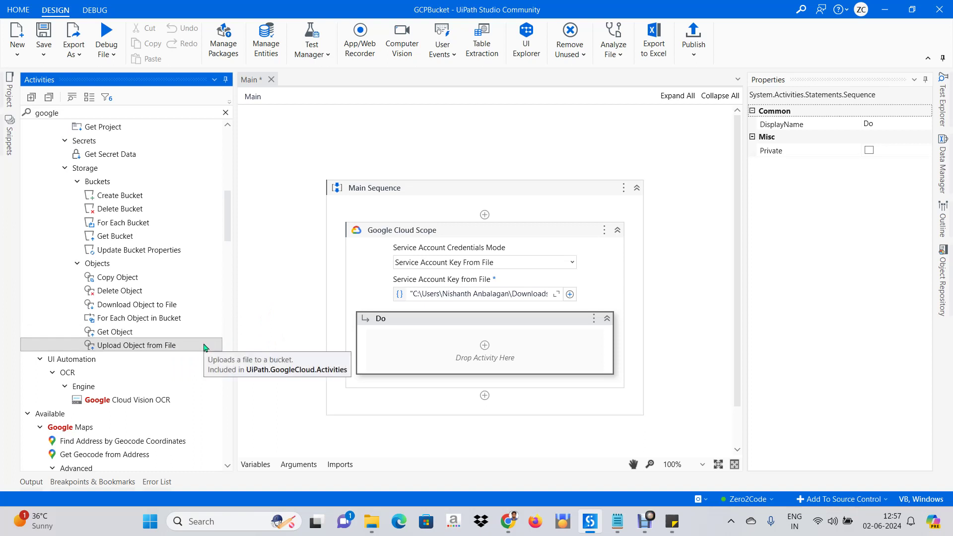
left_click_drag(204, 347, 493, 353)
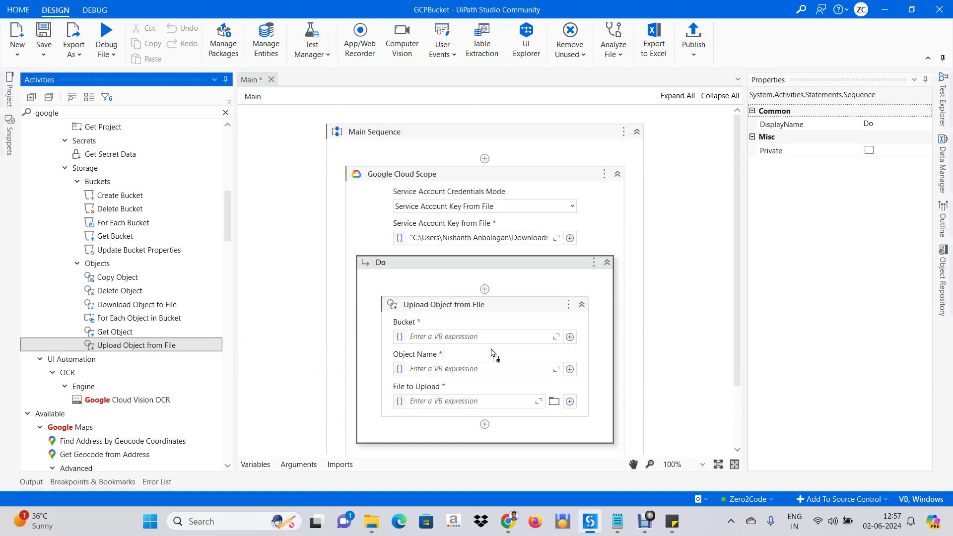
left_click(480, 323)
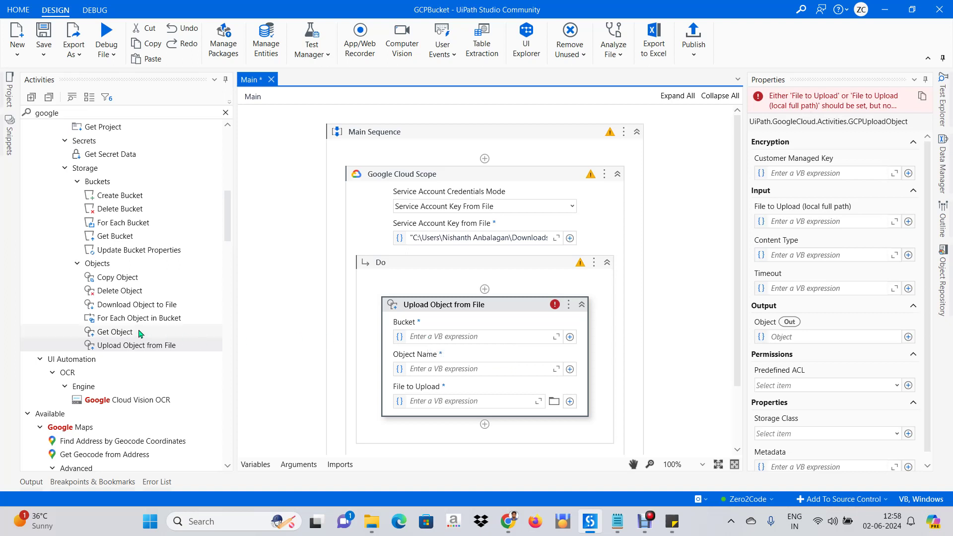
Step: Add a Get Bucket activity before Upload Object from File, with the bucket name "leveluptechprod" copied from the Google Cloud bucket details in Chrome
left_click_drag(124, 236, 485, 306)
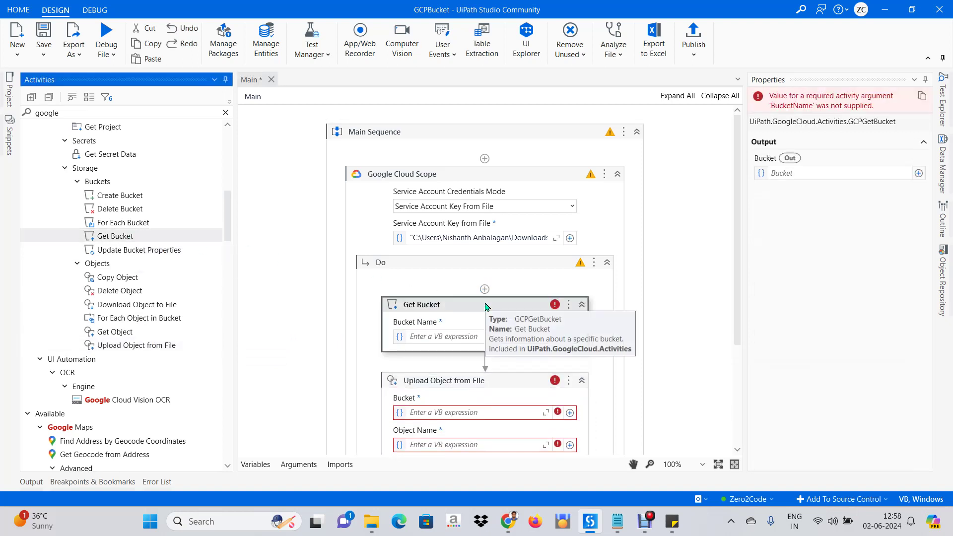
mouse_move(512, 524)
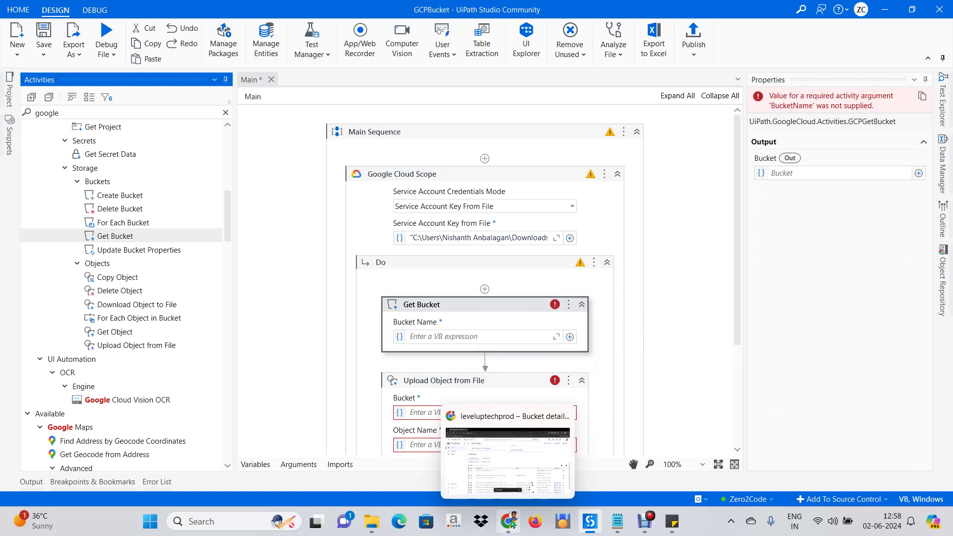
left_click(507, 459)
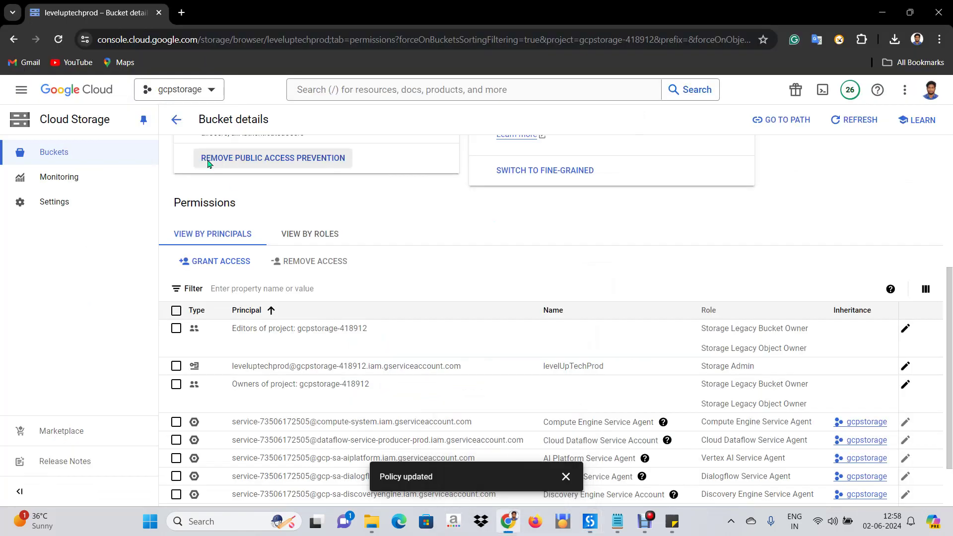
scroll(359, 195, "up", 5)
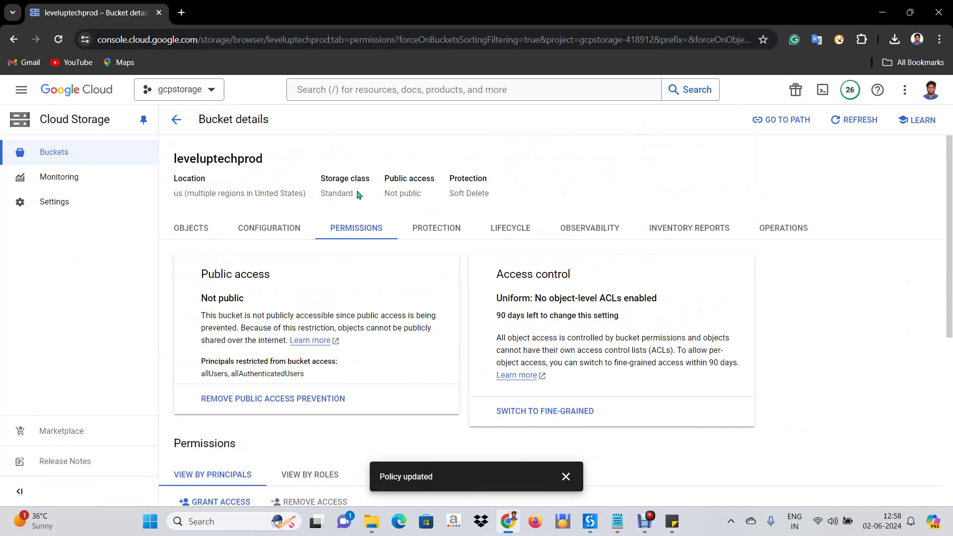
left_click_drag(267, 164, 173, 166)
key("ctrl+c")
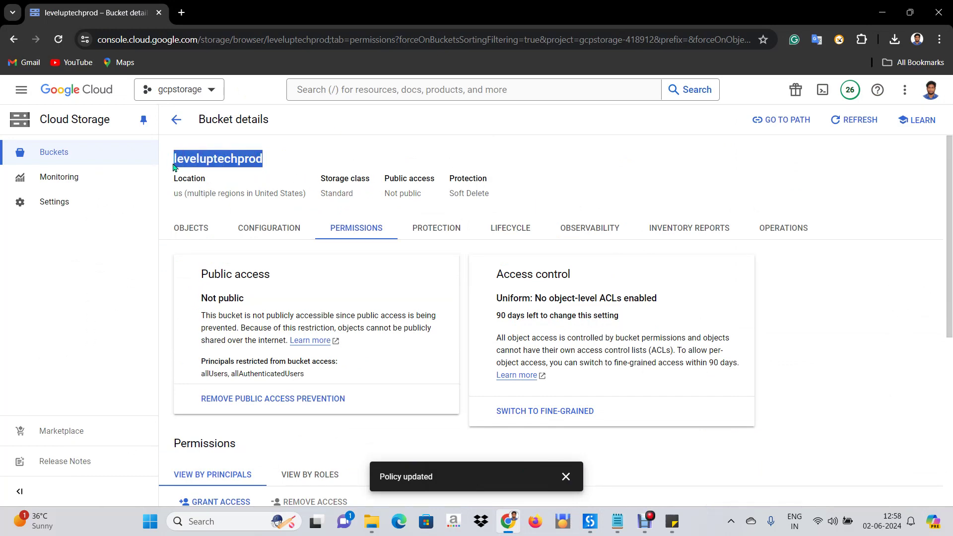
key("alt+Tab")
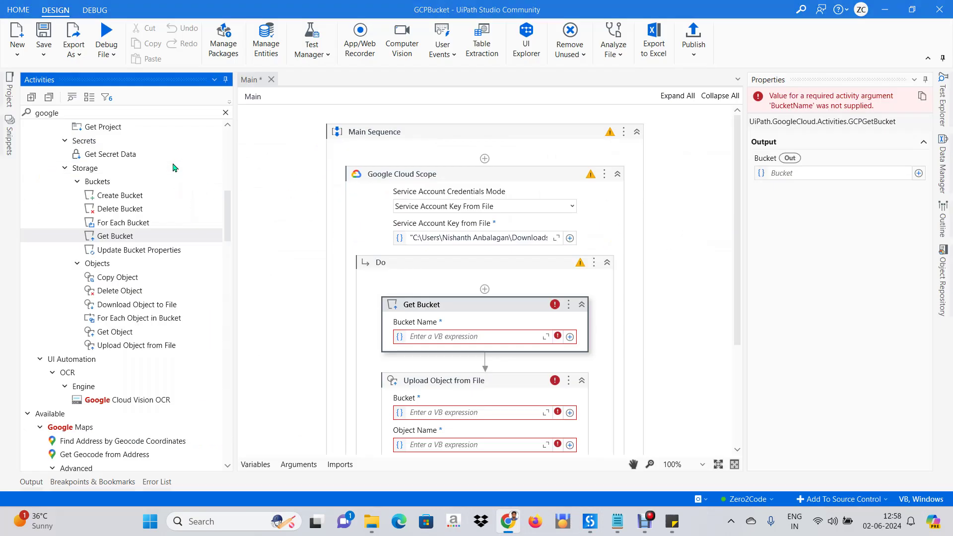
left_click(456, 338)
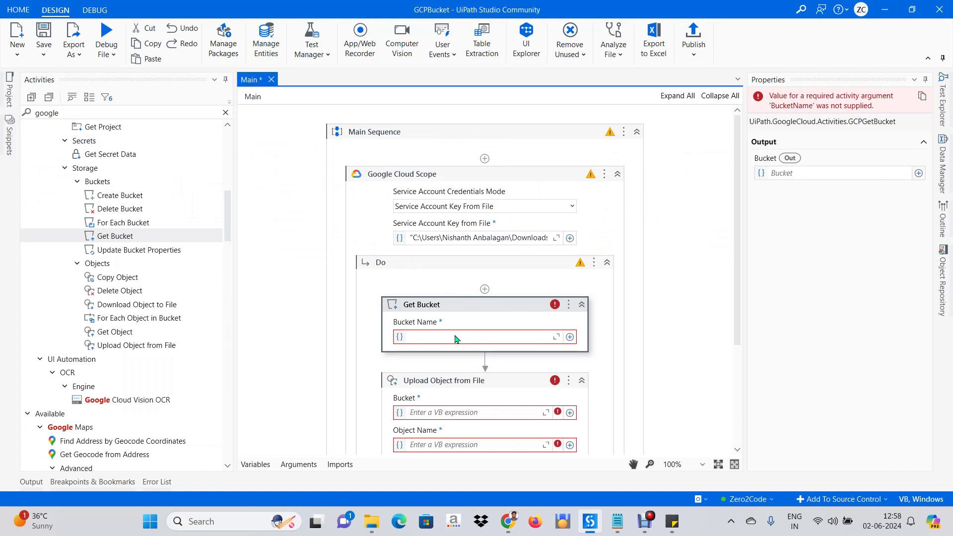
key("ctrl+v")
left_click(501, 308)
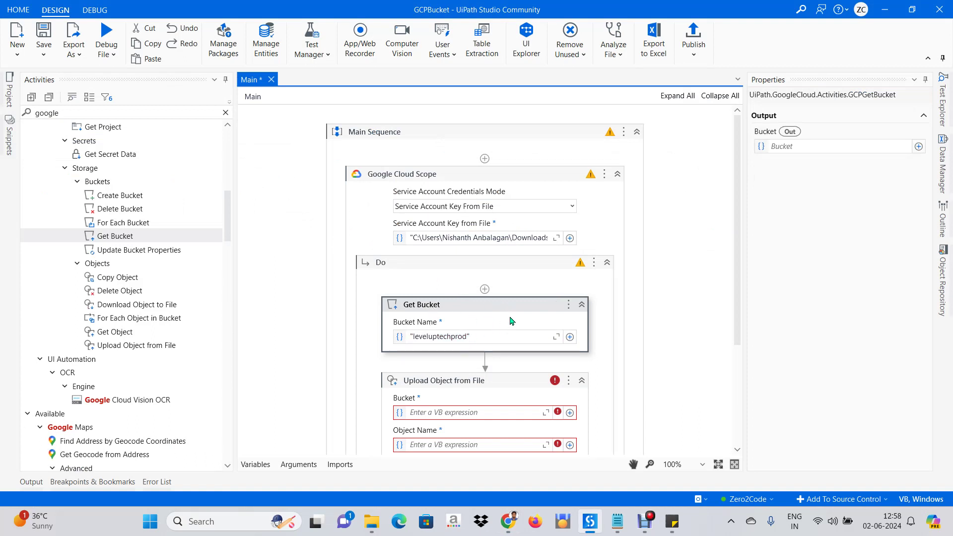
Step: Create the variable GCP_Bucket as the Bucket output of the Get Bucket activity
left_click(787, 148)
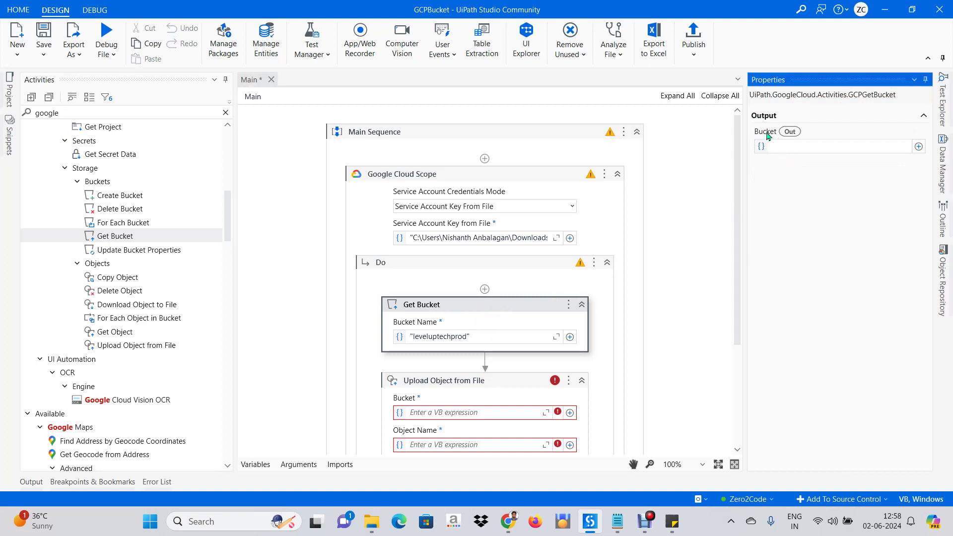
mouse_move(767, 135)
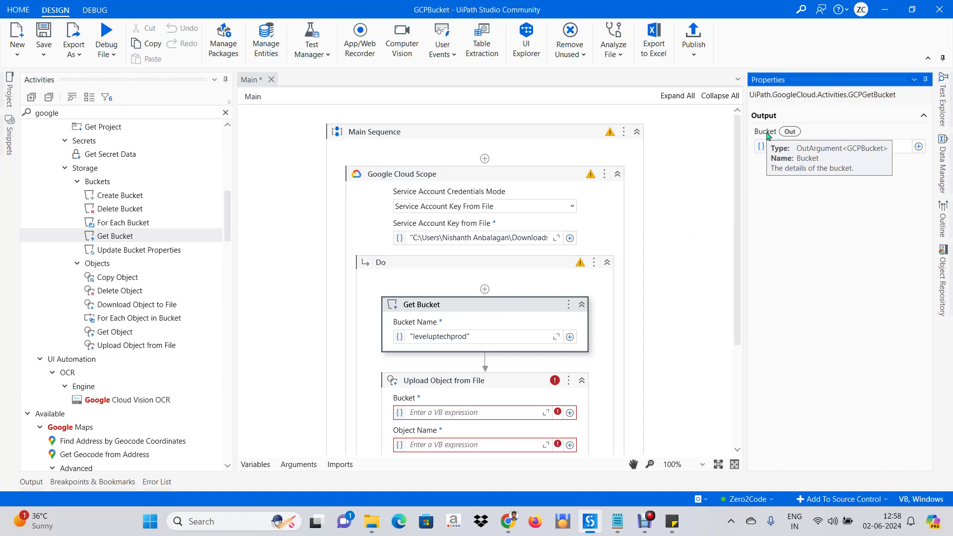
key("ctrl+k")
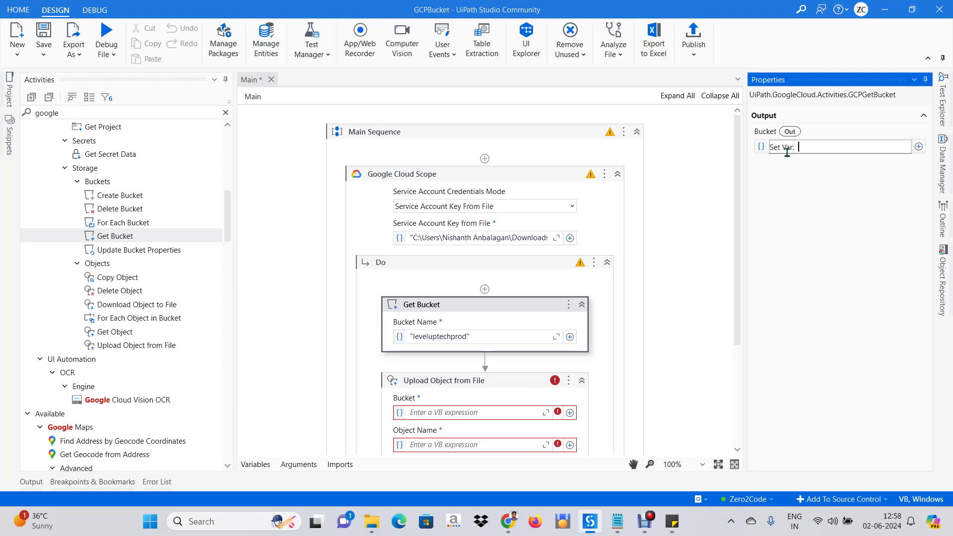
type("GCP_Bucket")
key("Return")
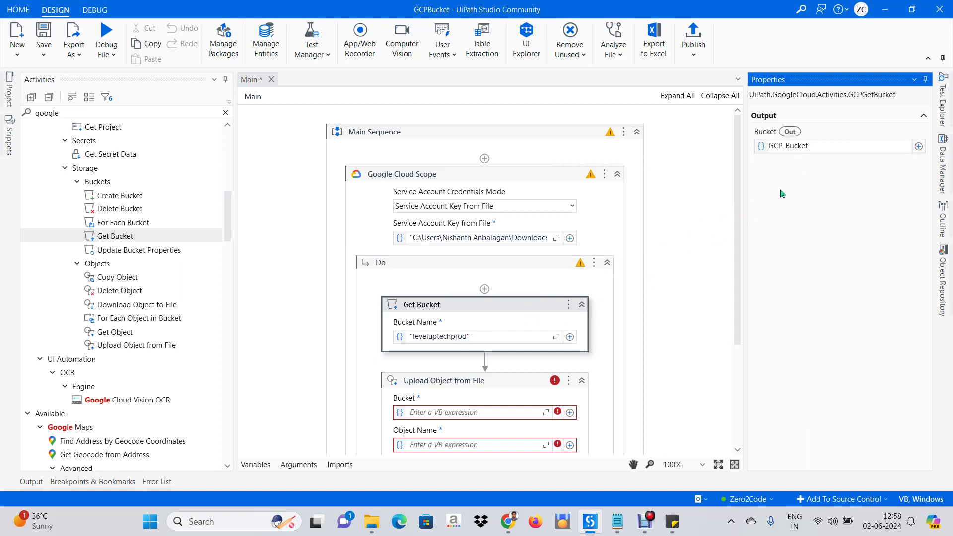
Step: Set the Upload Object from File activity's bucket to GCP_Bucket and its object name to "123456.pdf"
left_click(439, 395)
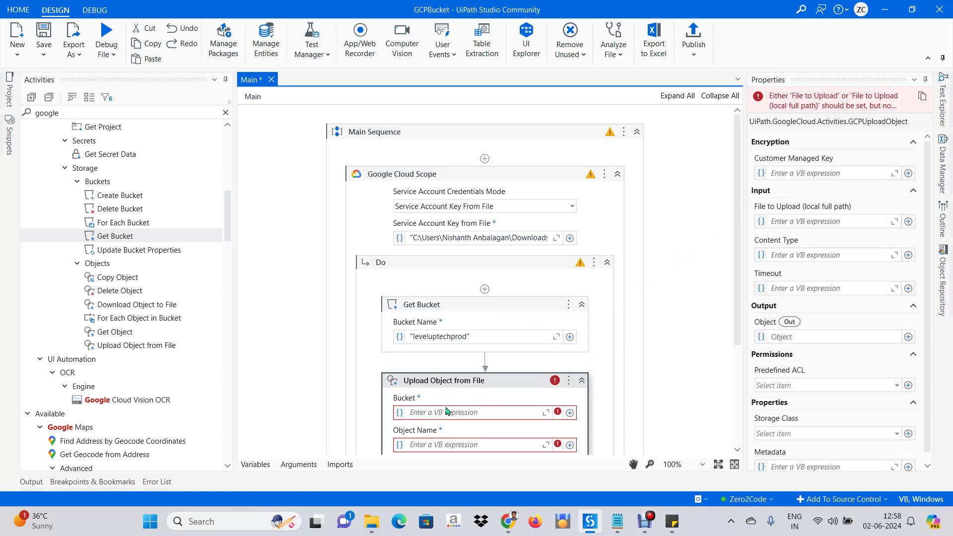
left_click(475, 309)
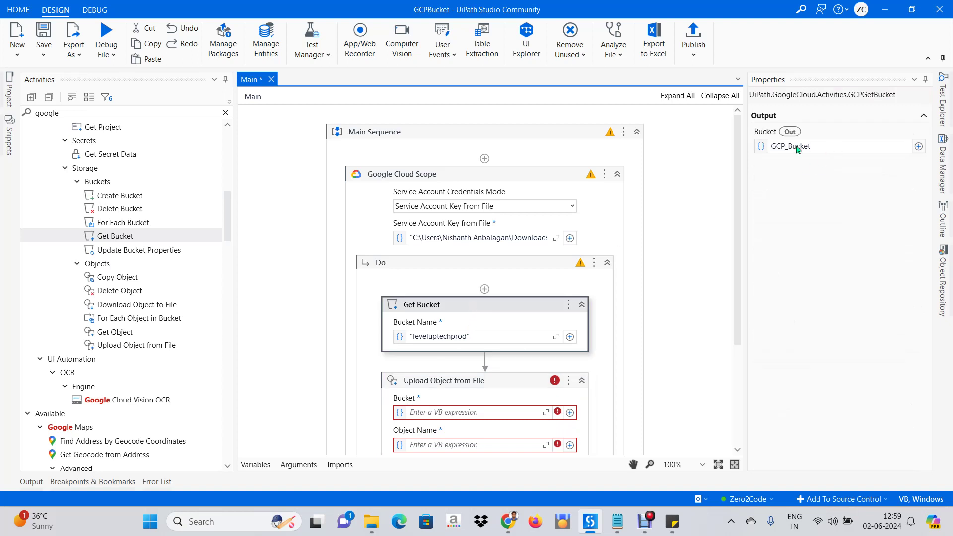
left_click(472, 414)
type("g")
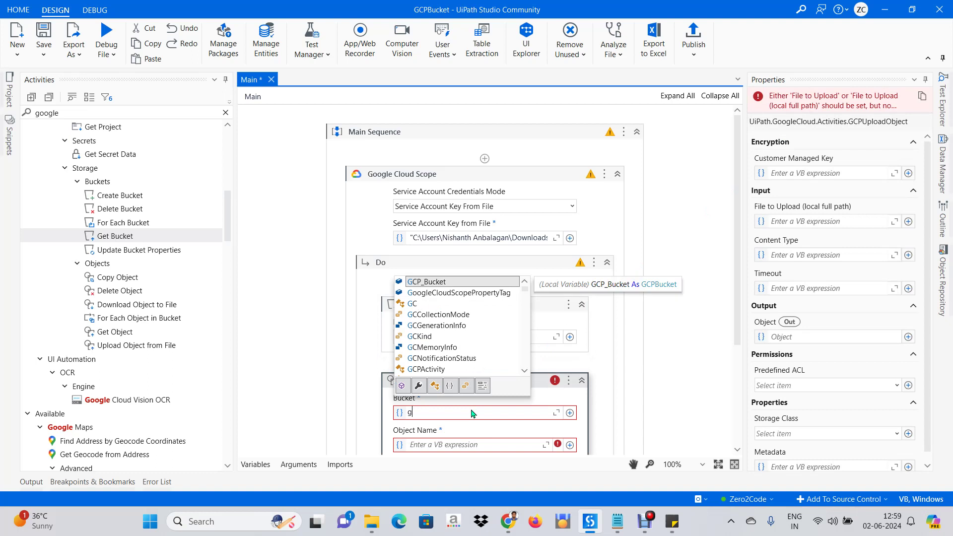
key("Return")
scroll(631, 342, "down", 3)
left_click(521, 242)
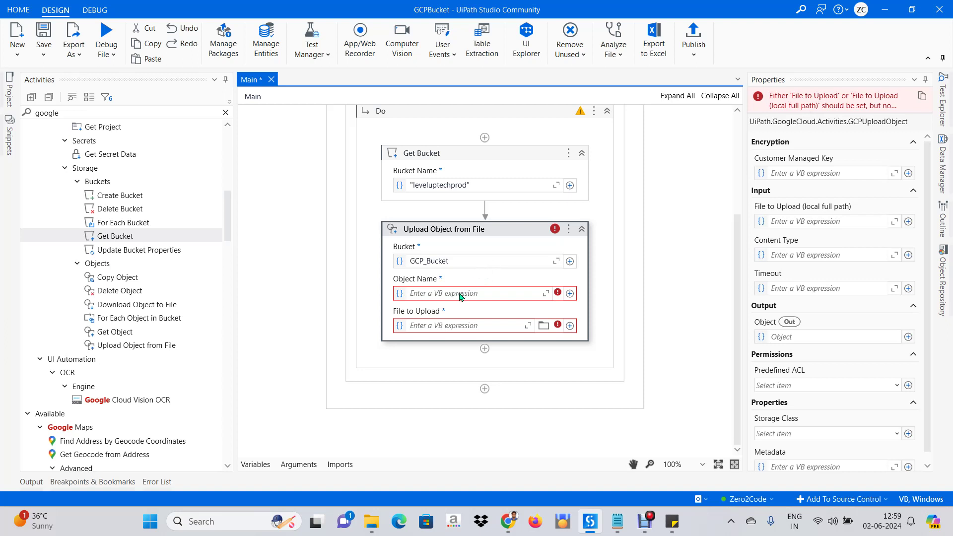
left_click(423, 295)
type("\"")
type("123456.pdf")
Step: Try to set File to Upload to the path of Task for Usability Study_RPA developers.pdf, copied from Downloads in File Explorer, and clear it again
left_click(372, 522)
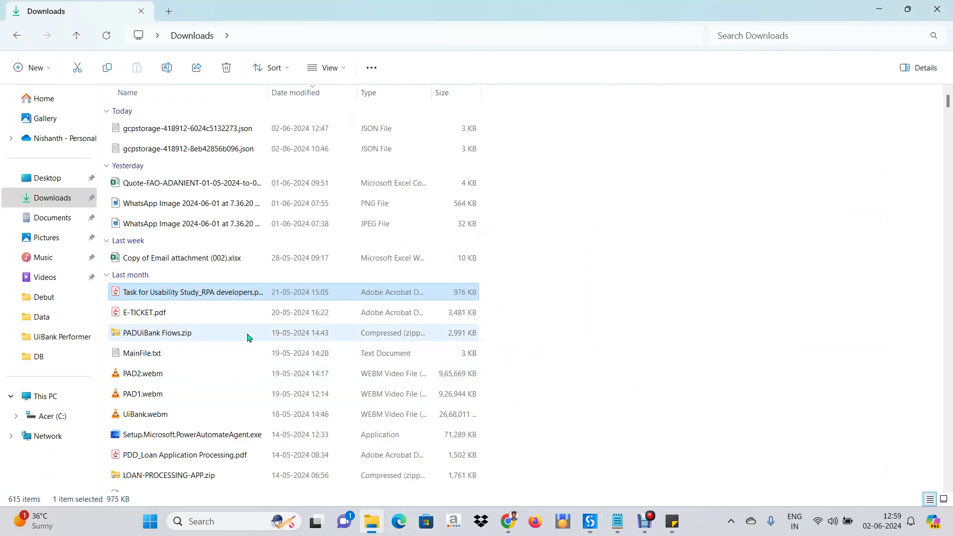
right_click(215, 297)
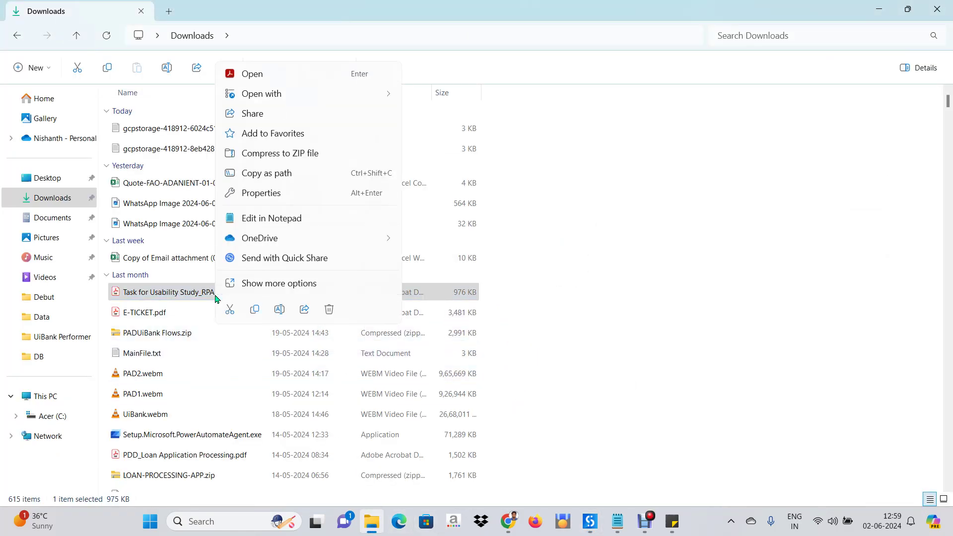
left_click(276, 176)
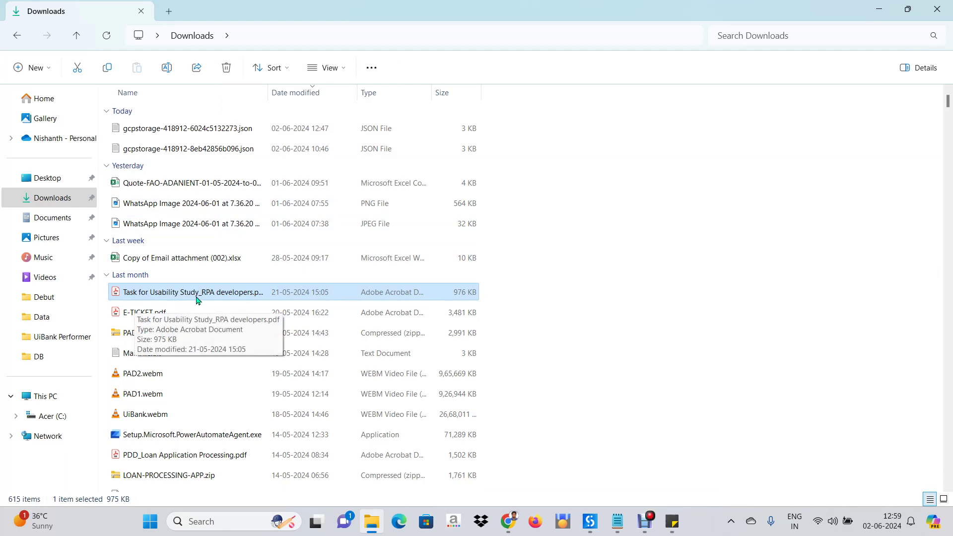
key("alt+Tab")
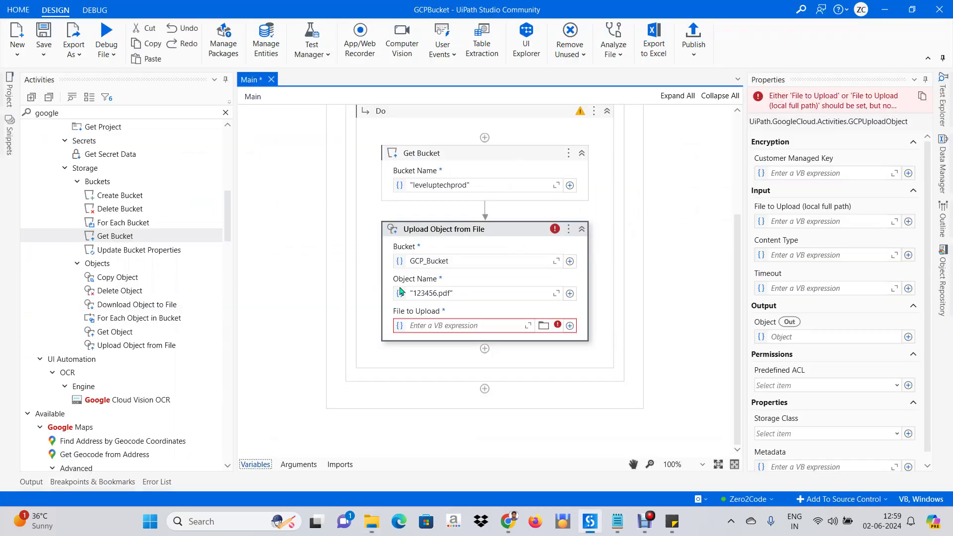
left_click(445, 326)
key("ctrl+v")
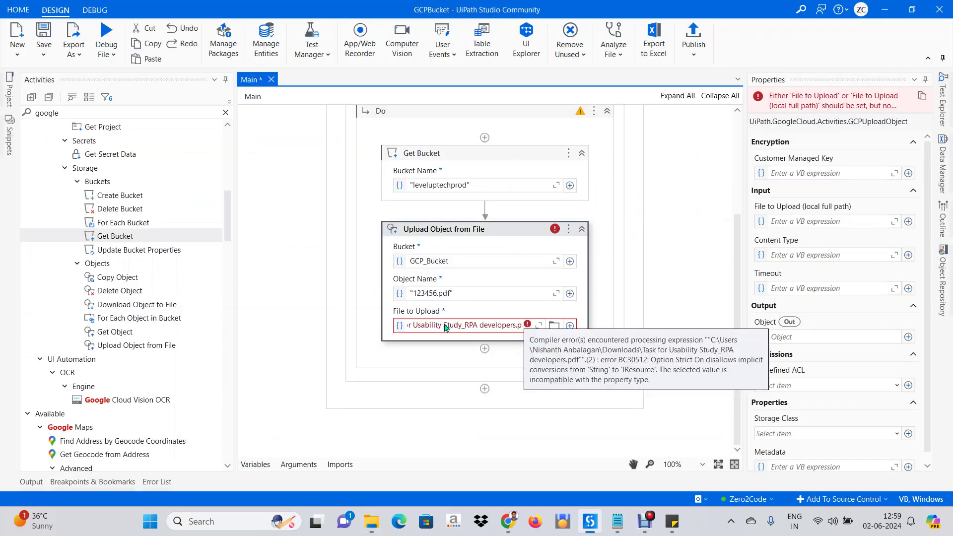
left_click(647, 290)
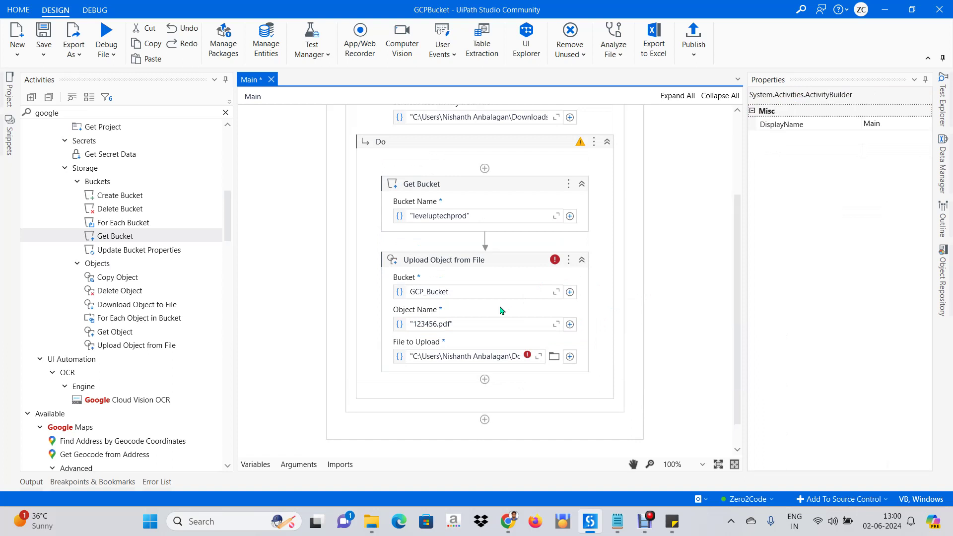
left_click(499, 357)
key("ctrl+a")
key("BackSpace")
Step: Set File to Upload by browsing to Task for Usability Study_RPA developers.pdf in the Downloads folder
left_click(553, 357)
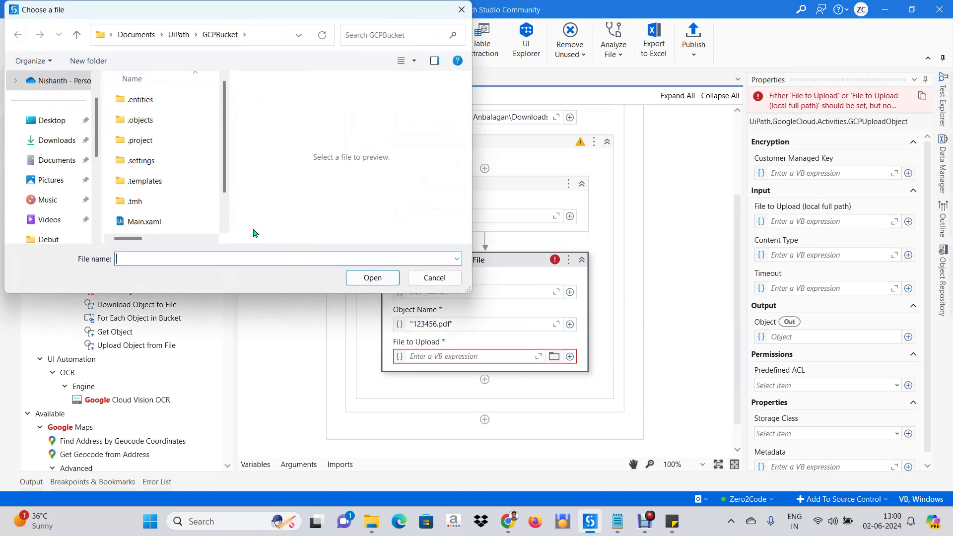
left_click(53, 142)
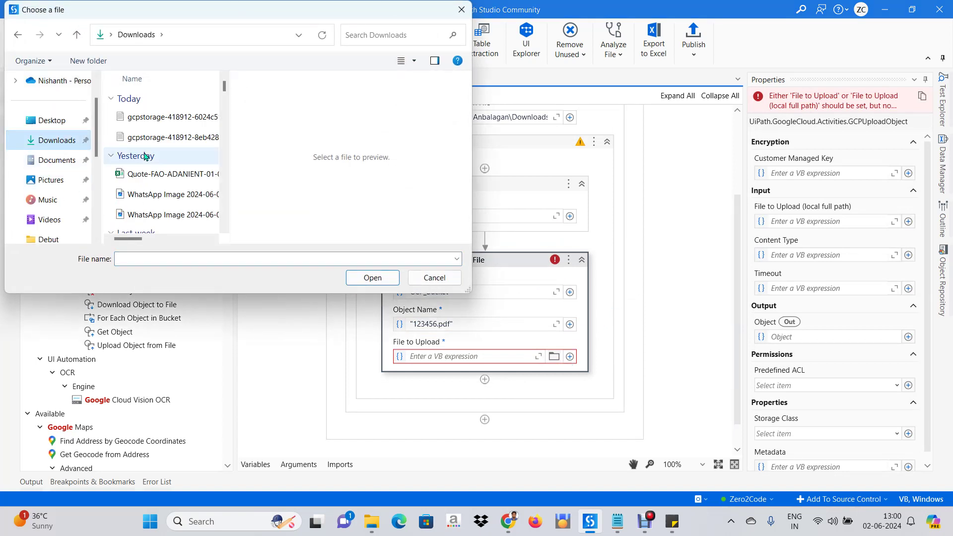
scroll(160, 157, "down", 3)
left_click(167, 124)
left_click(372, 277)
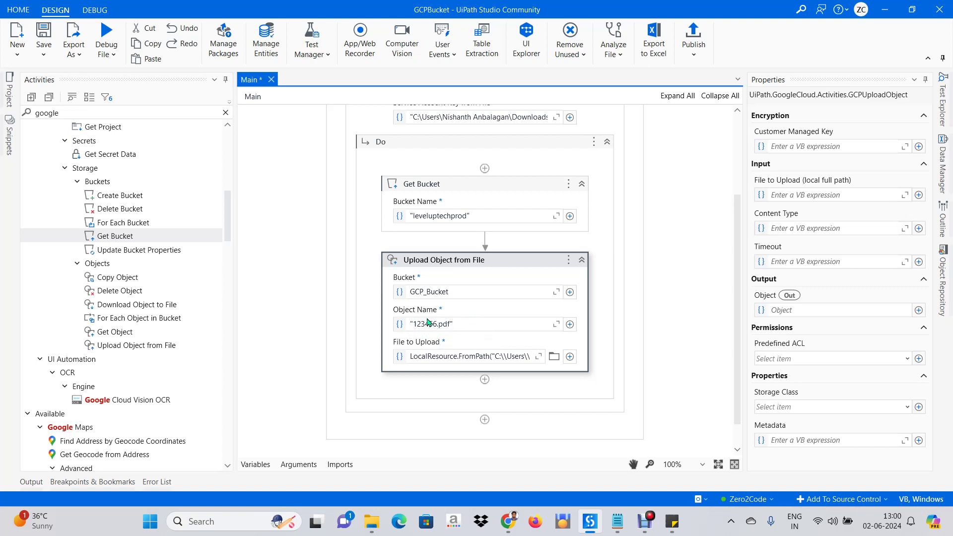
Step: Save and debug the Main workflow, and show the objects of the leveluptechprod bucket in Chrome
key("ctrl+s")
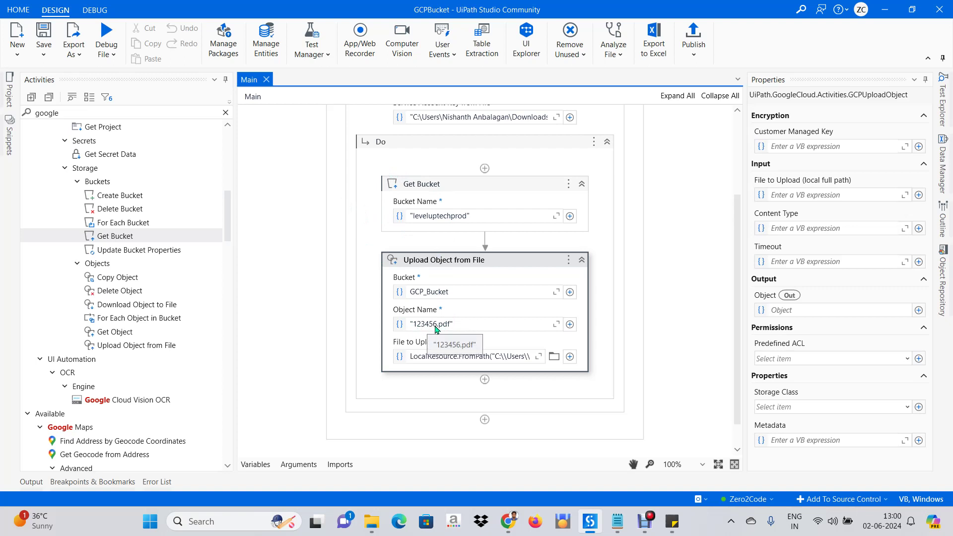
left_click(111, 41)
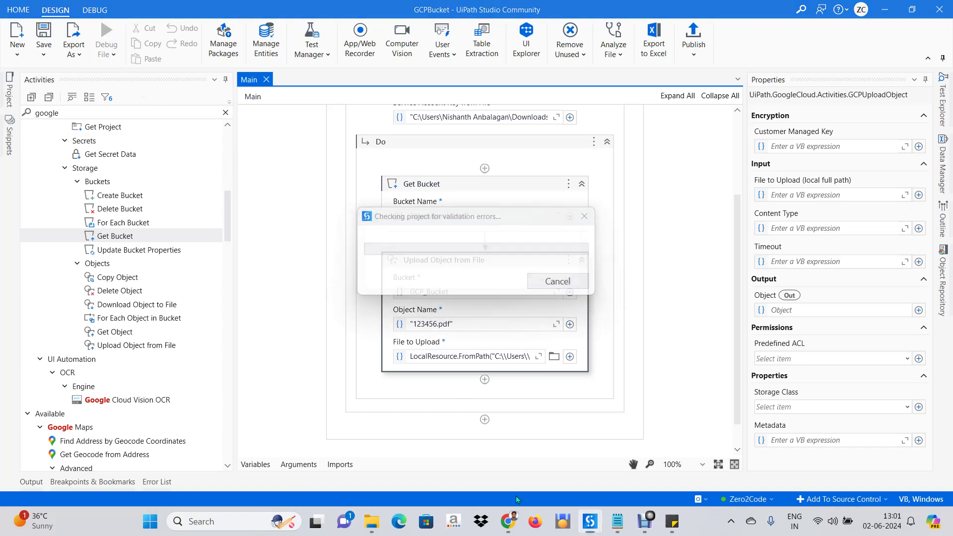
left_click(511, 523)
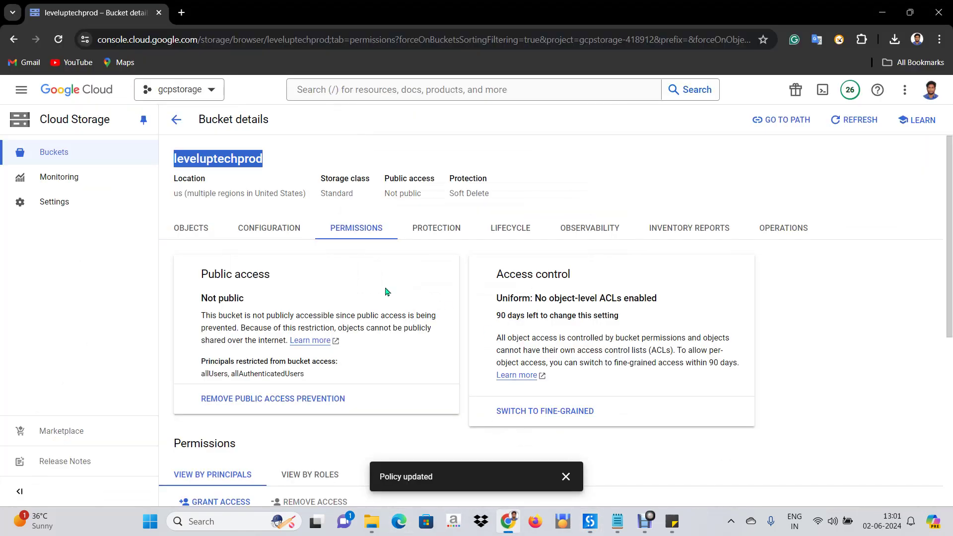
scroll(387, 292, "down", 2)
scroll(344, 271, "up", 3)
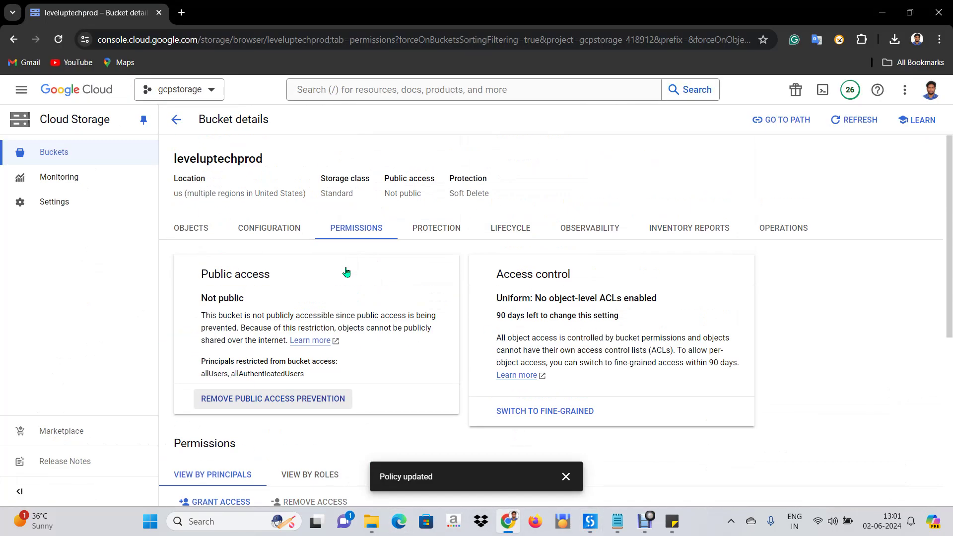
left_click(199, 231)
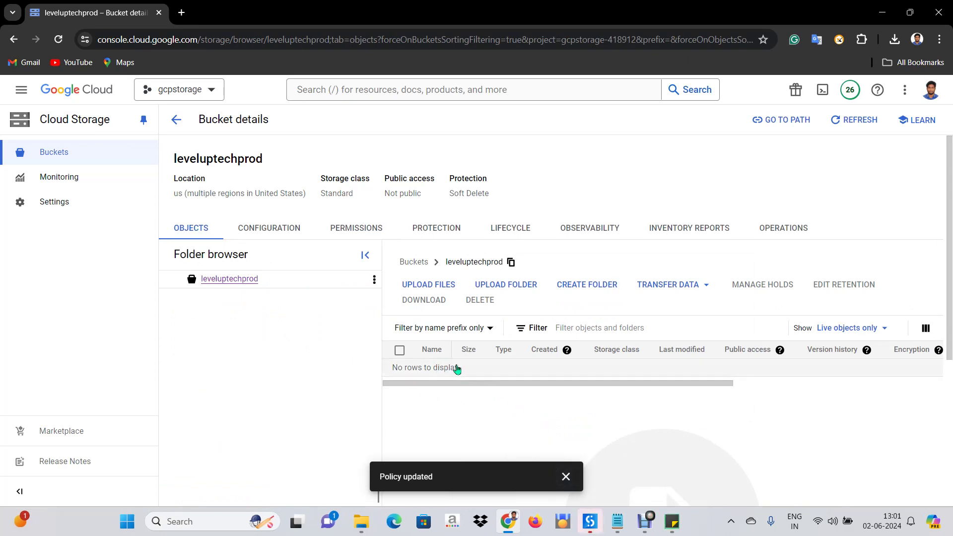
left_click(566, 476)
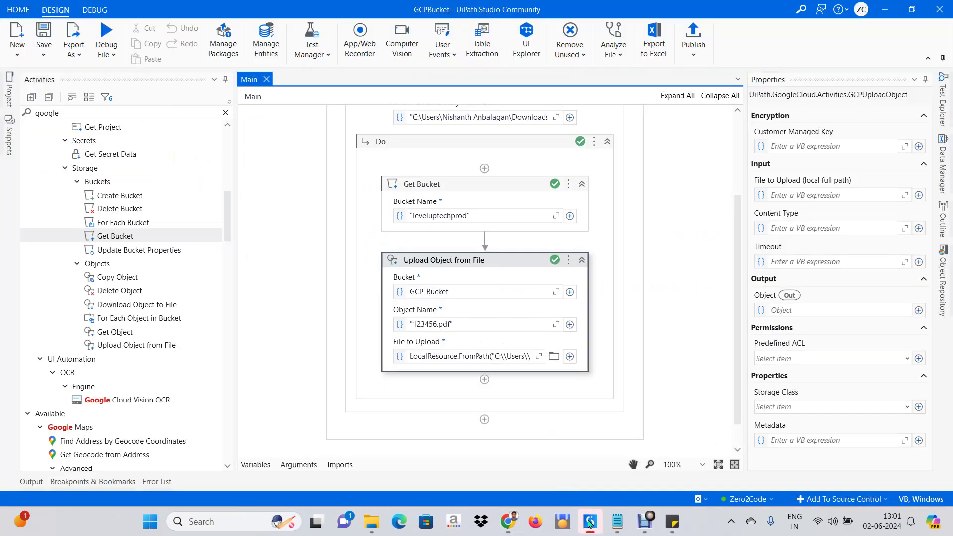
Step: Review the execution log in UiPath Studio and refresh the leveluptechprod bucket's object list in Chrome
left_click(589, 521)
left_click(31, 481)
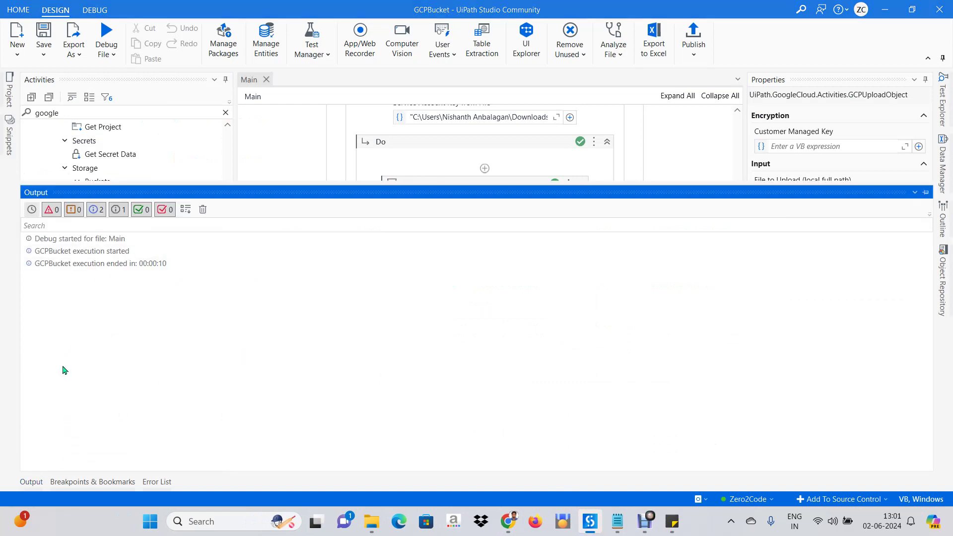
left_click(31, 482)
key("alt+Tab")
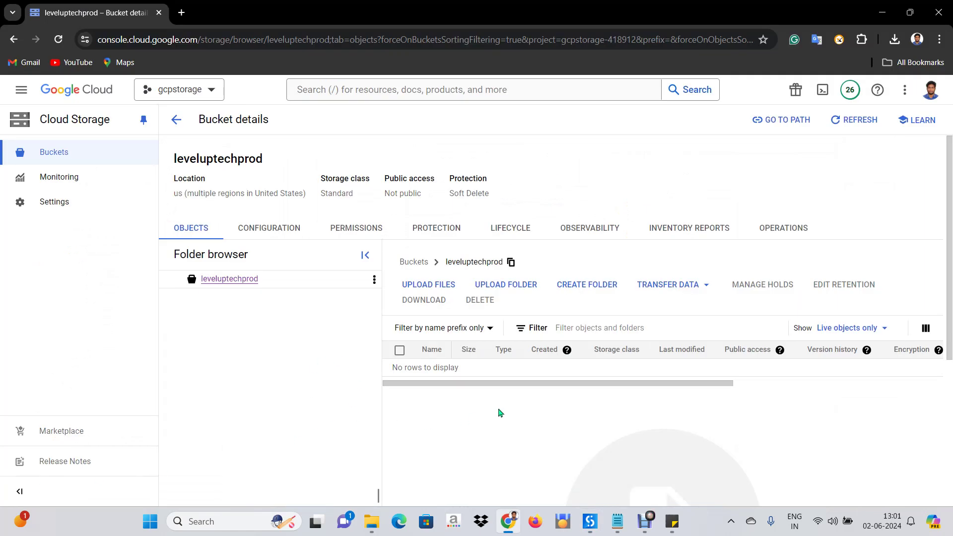
left_click(854, 124)
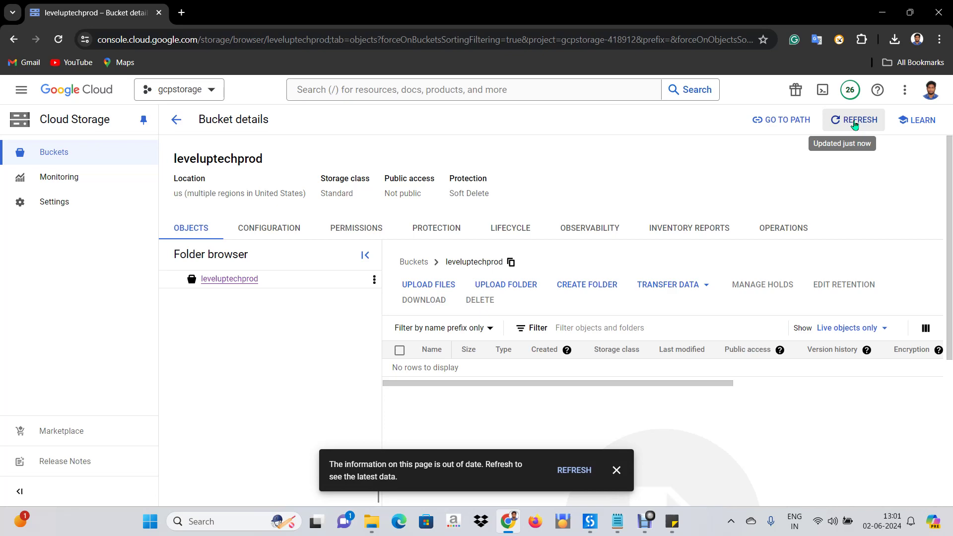
left_click(854, 124)
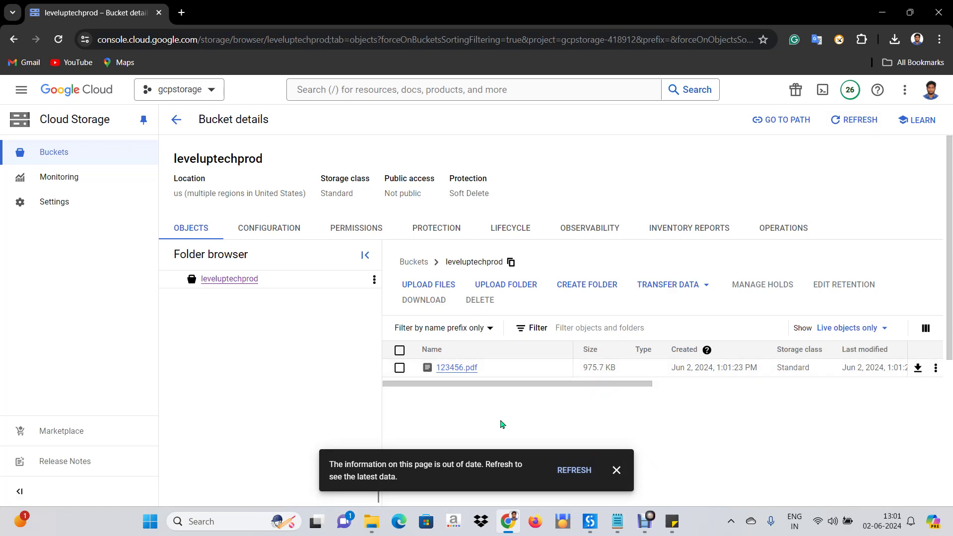
Step: Compare the object name in UiPath Studio and the source PDF in File Explorer with the object in the Google Cloud bucket
left_click(590, 521)
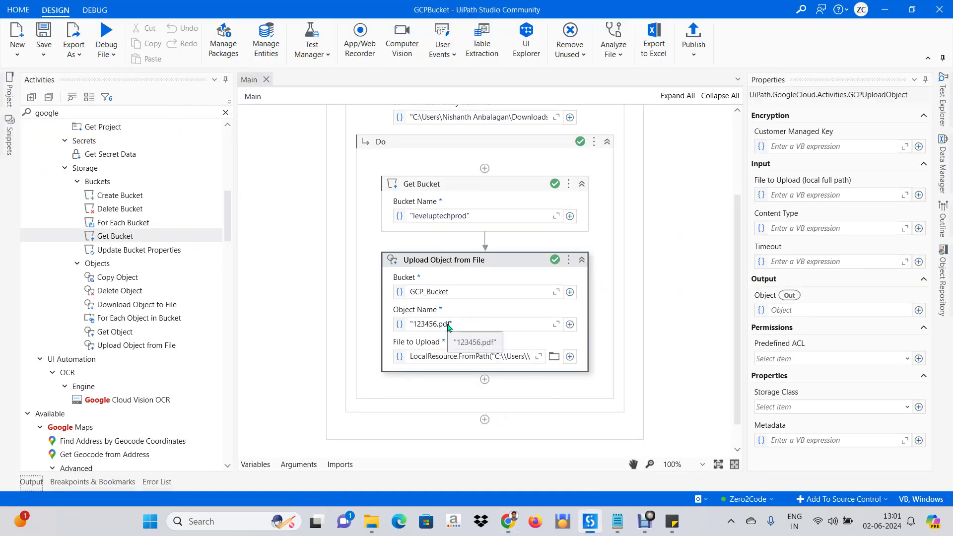
key("alt+Tab")
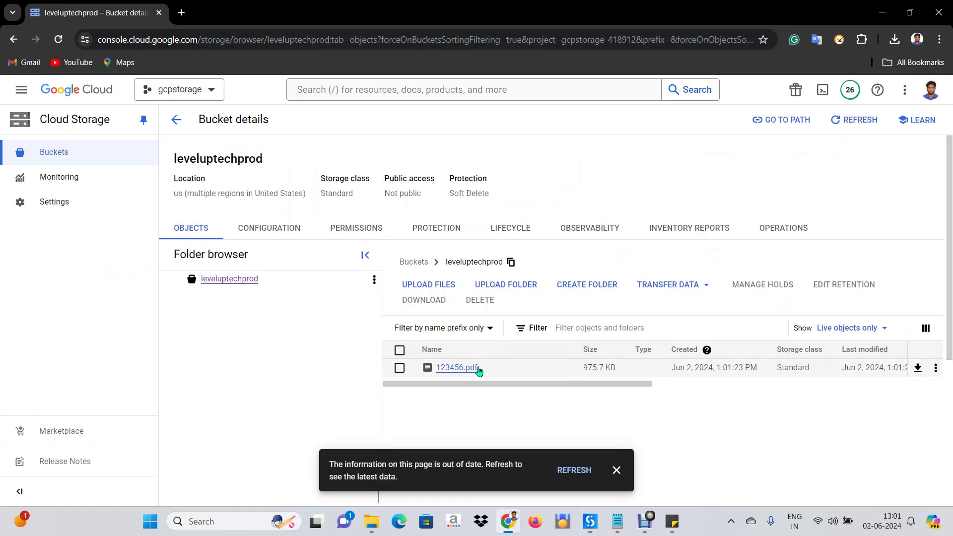
left_click(615, 471)
left_click(371, 521)
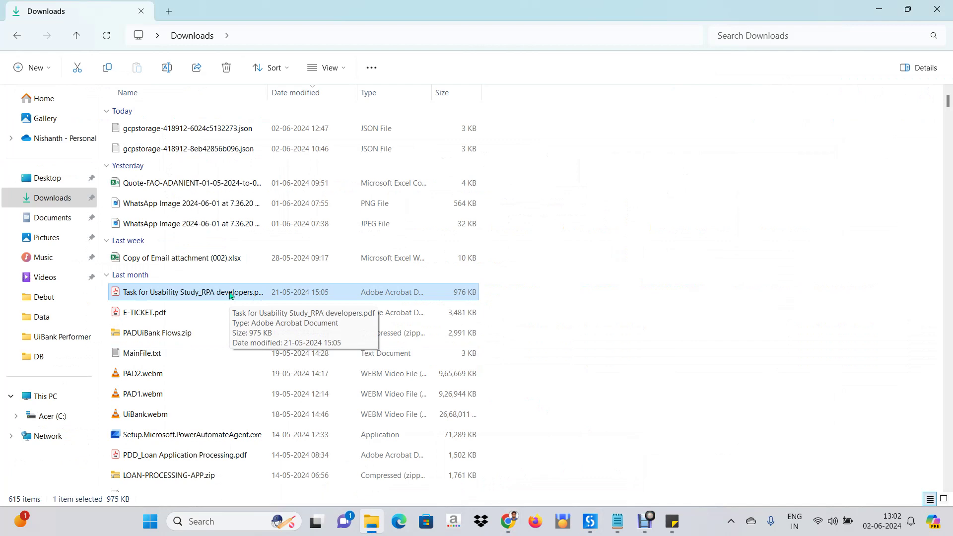
key("alt+Tab")
key("alt+Tab")
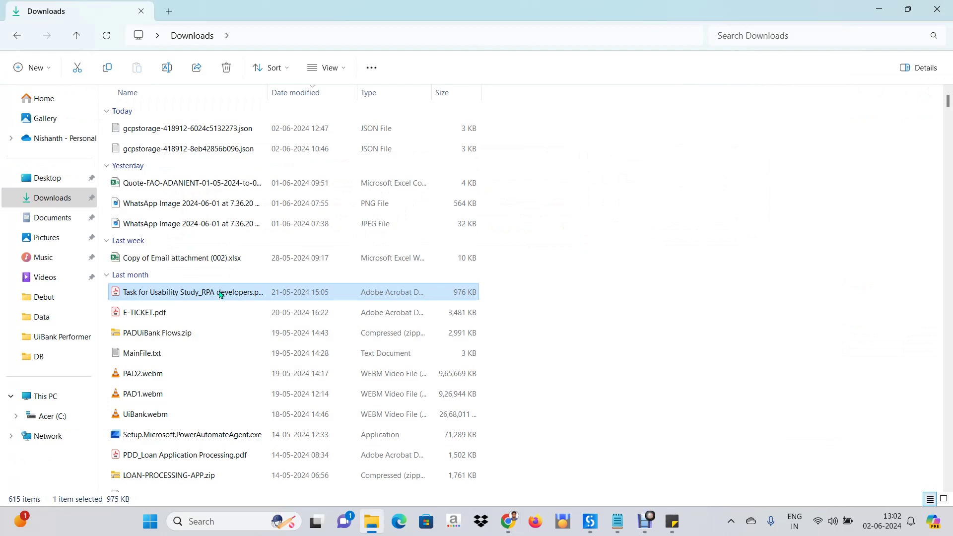
key("alt+Tab")
key("alt+Tab")
key("Tab")
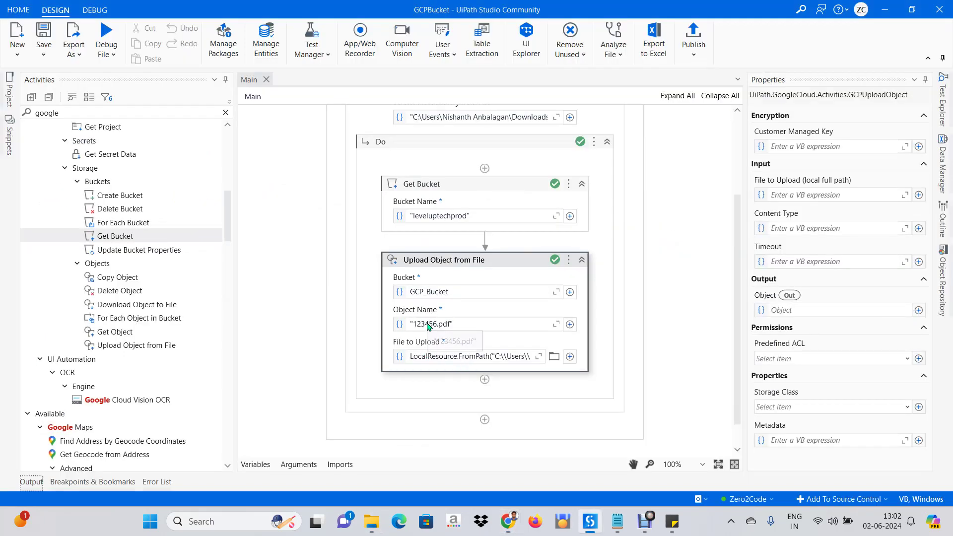
key("alt+Tab")
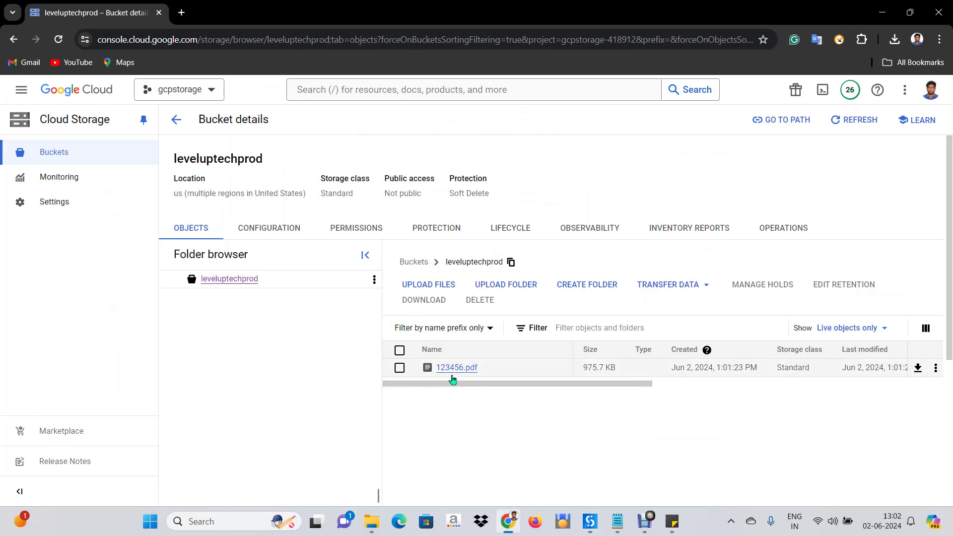
key("alt+Tab")
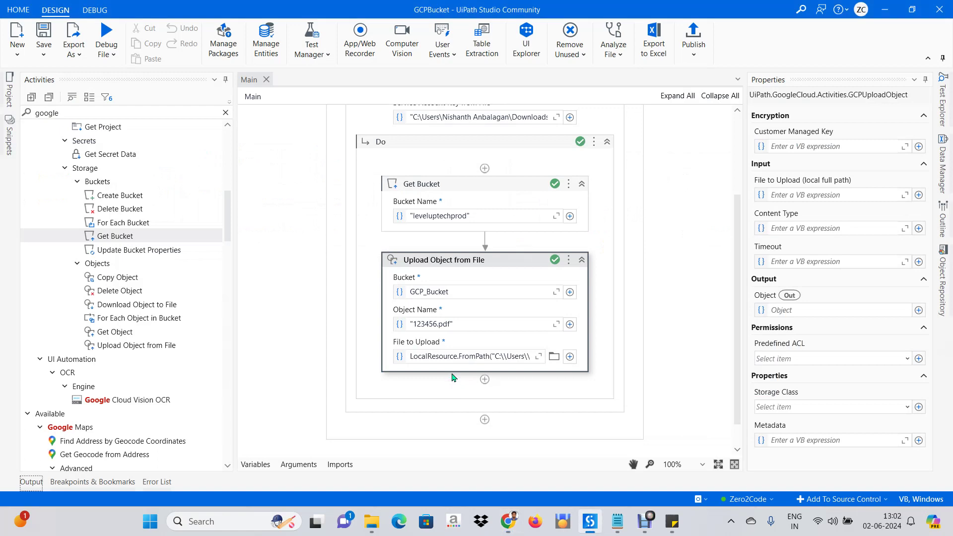
key("alt+Tab")
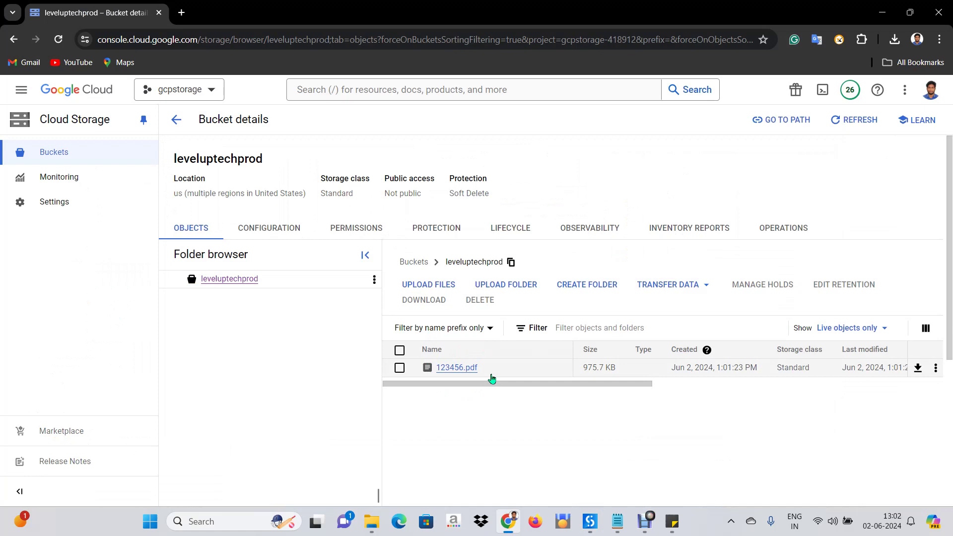
left_click(617, 521)
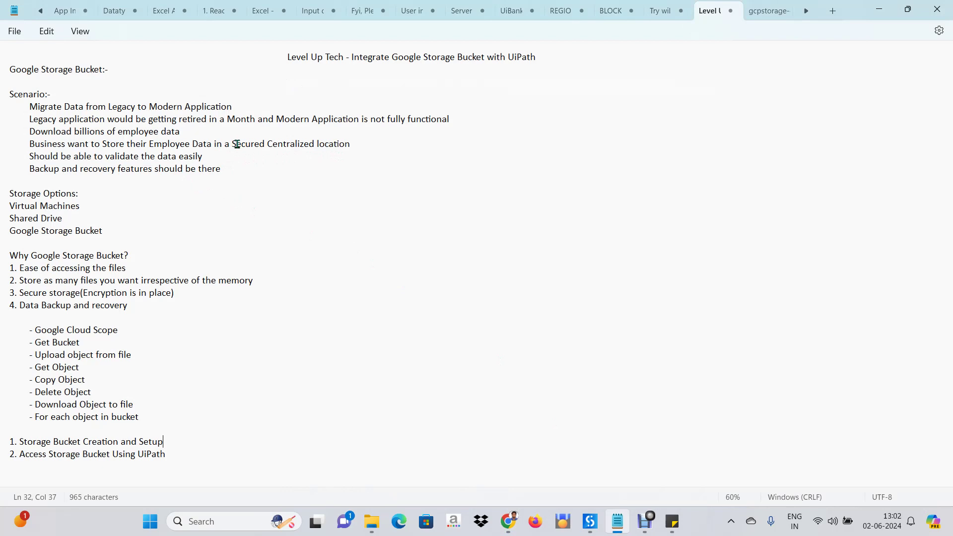
key("alt+Tab")
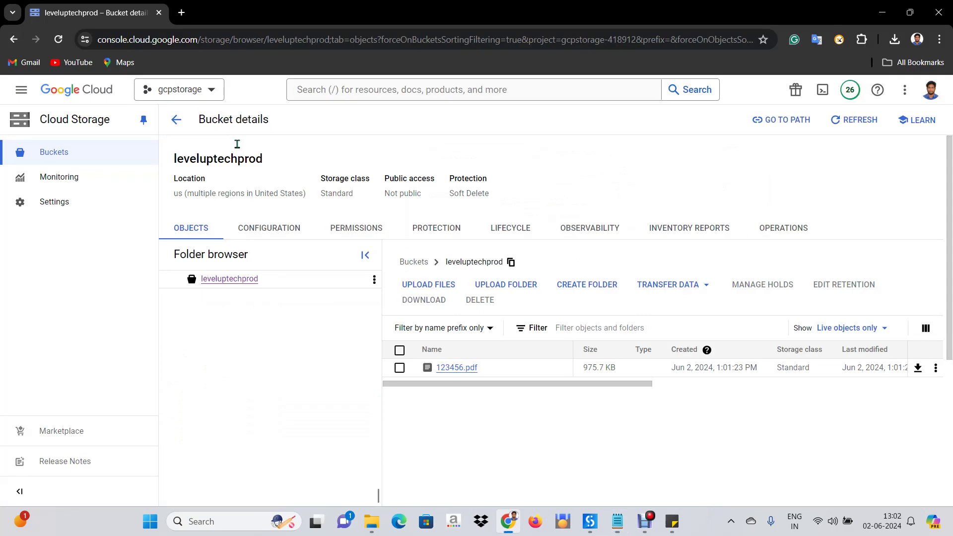
Step: Download 123456.pdf from its object details in the bucket to the Downloads folder and check the file in File Explorer
left_click(460, 371)
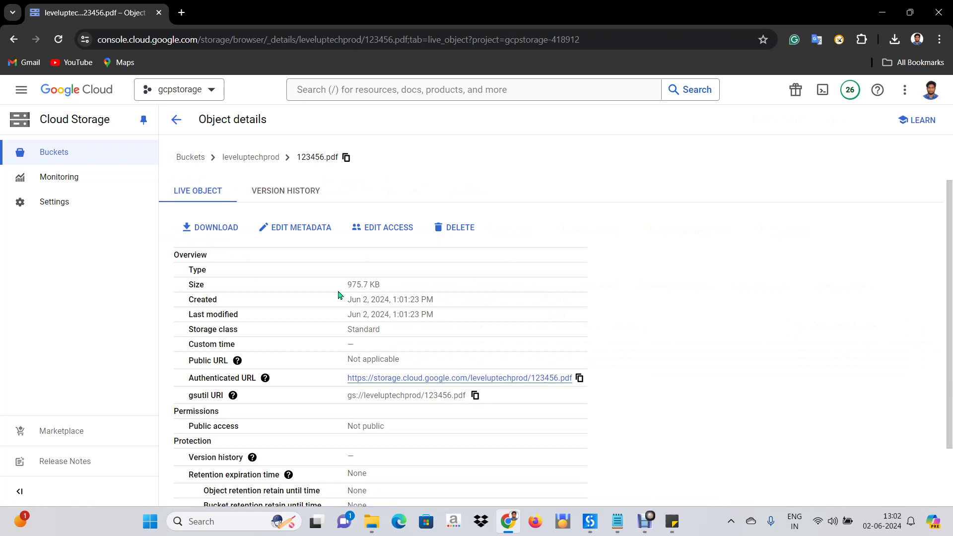
scroll(338, 294, "down", 2)
scroll(338, 294, "up", 2)
left_click(220, 234)
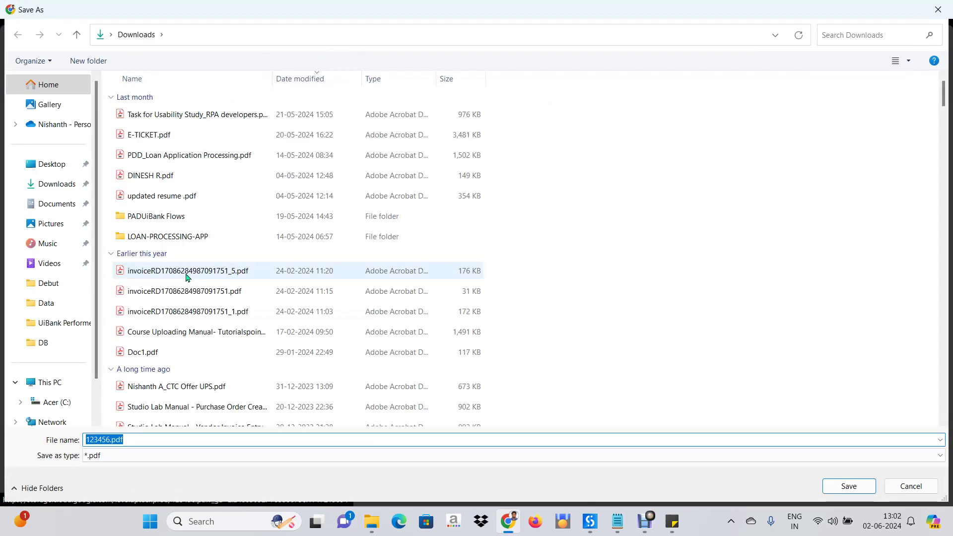
left_click(55, 184)
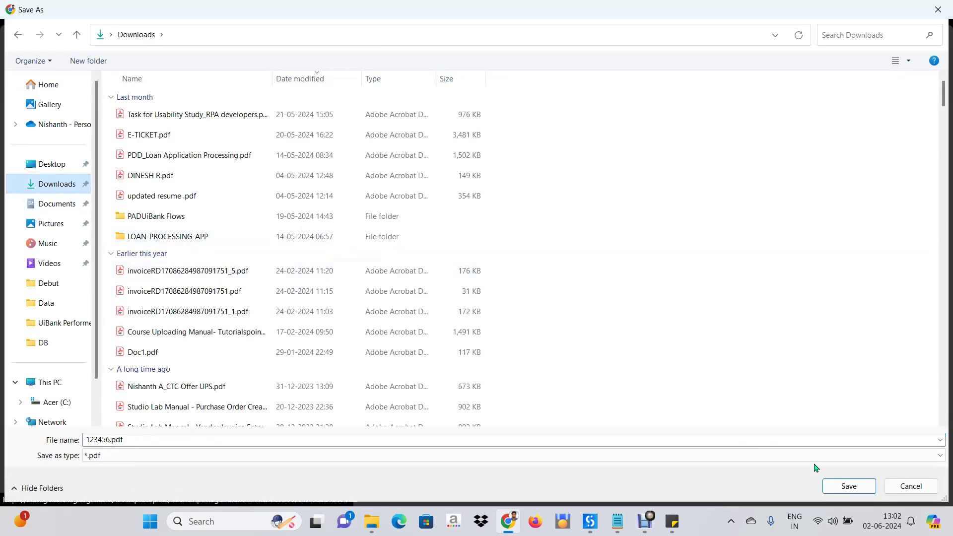
left_click(848, 486)
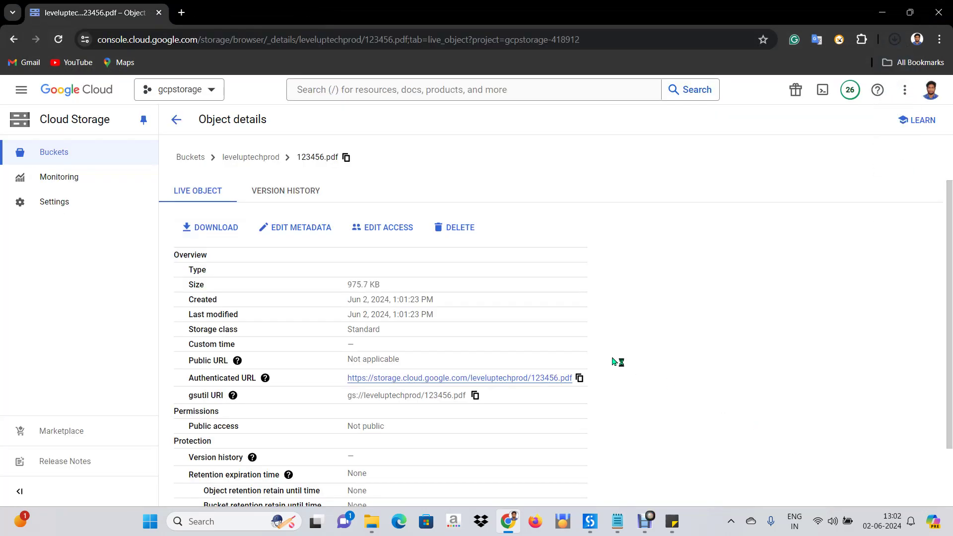
left_click(616, 521)
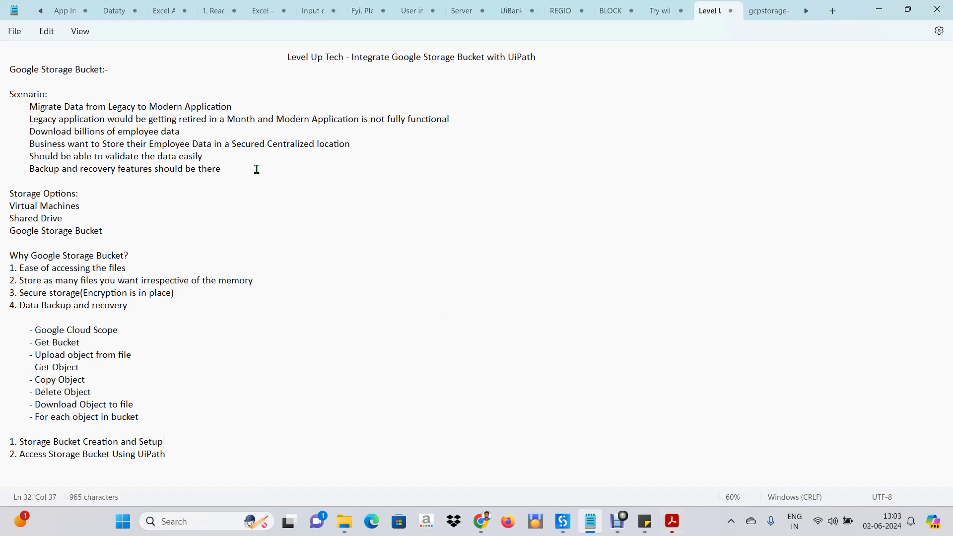
key("alt+Tab")
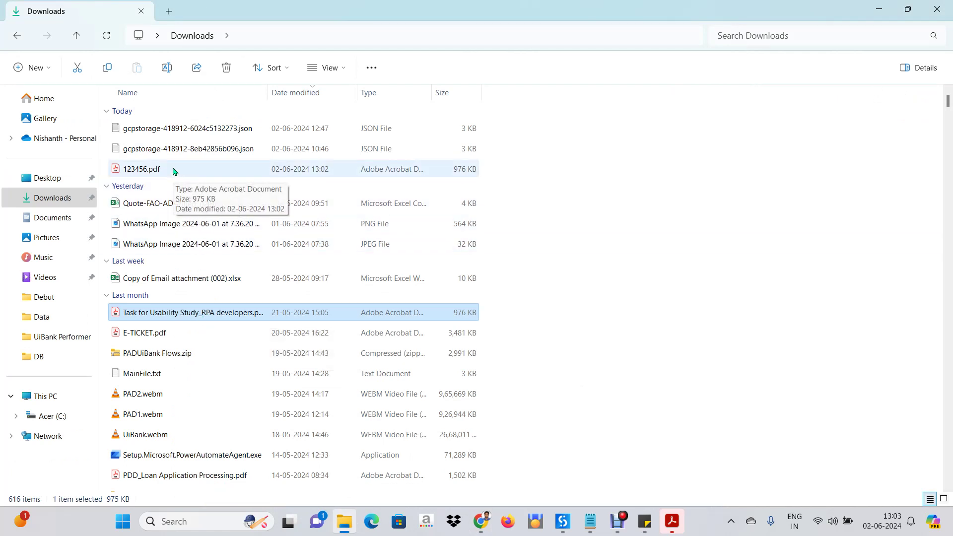
Step: Look through the open PDD Template PDF in Adobe Acrobat back to its first page and close the other PDD Template document
key("alt+Tab")
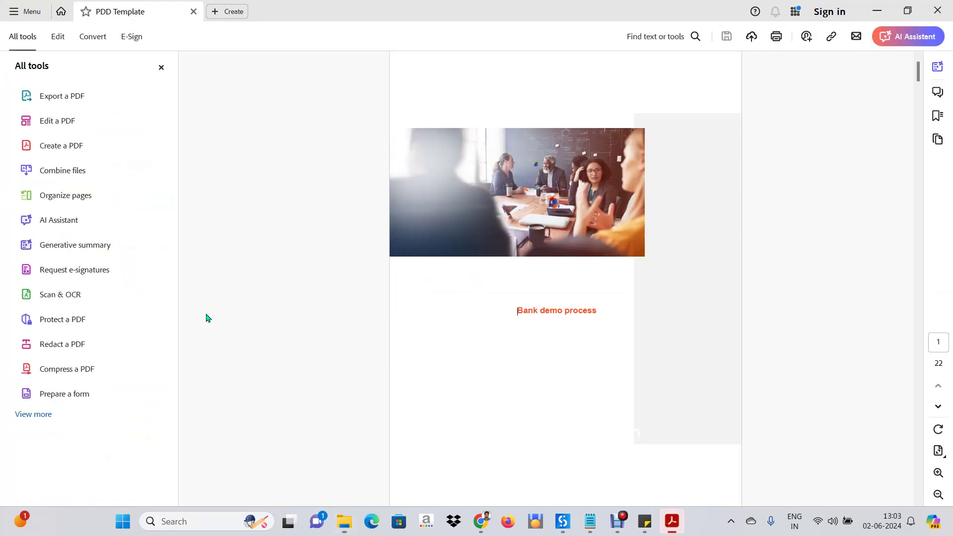
scroll(560, 290, "down", 3)
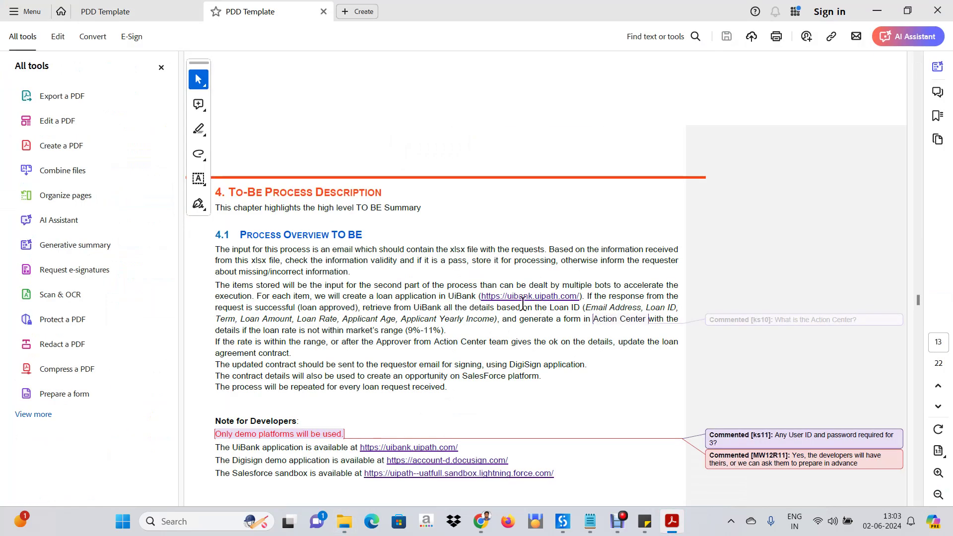
scroll(487, 298, "up", 10)
scroll(487, 298, "up", 20)
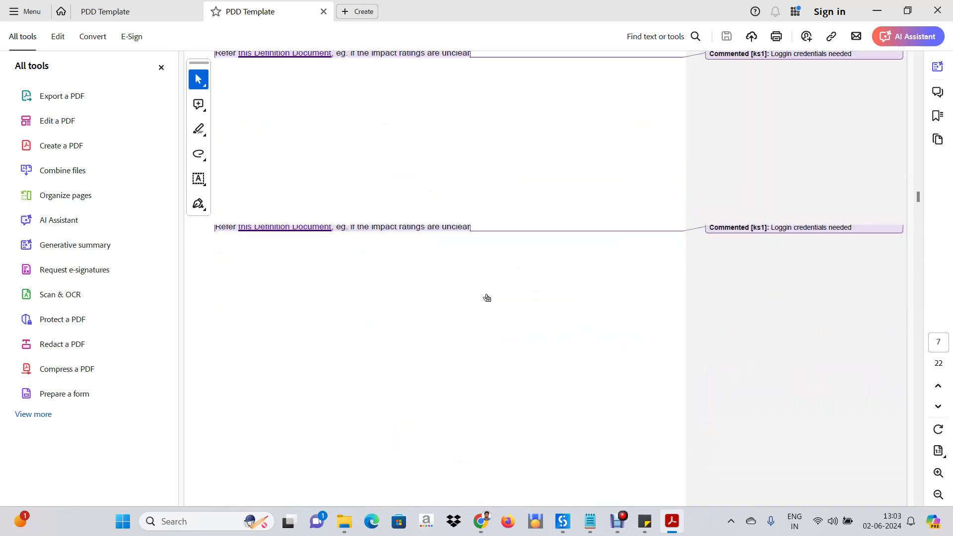
scroll(487, 298, "up", 5)
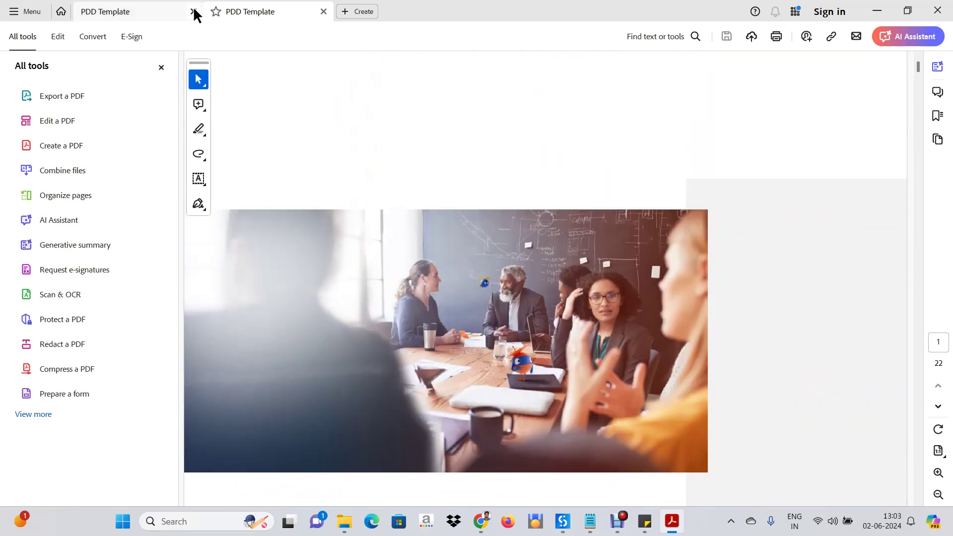
left_click(193, 12)
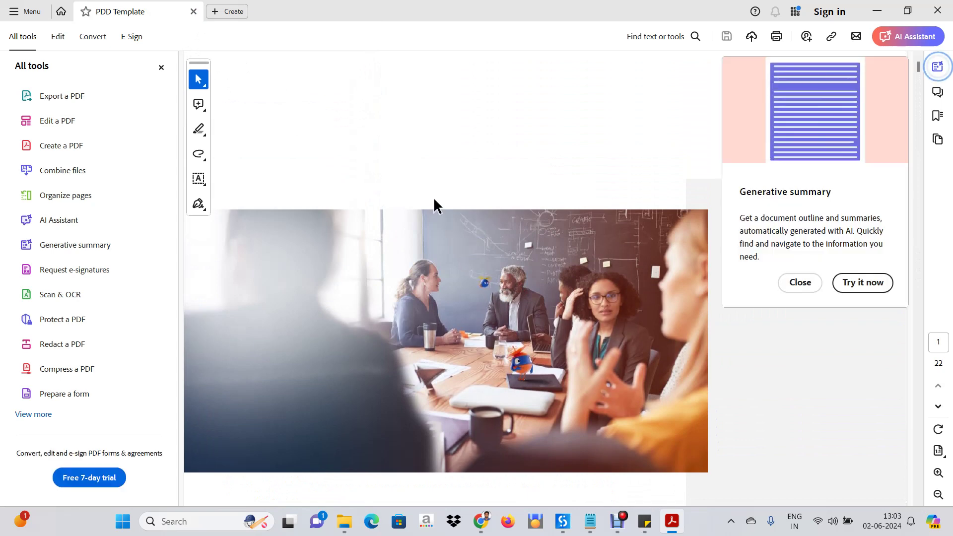
Step: Open the downloaded 123456.pdf from the Downloads folder in File Explorer and compare its contents with the other open PDD Template document in Acrobat
key("alt+Tab")
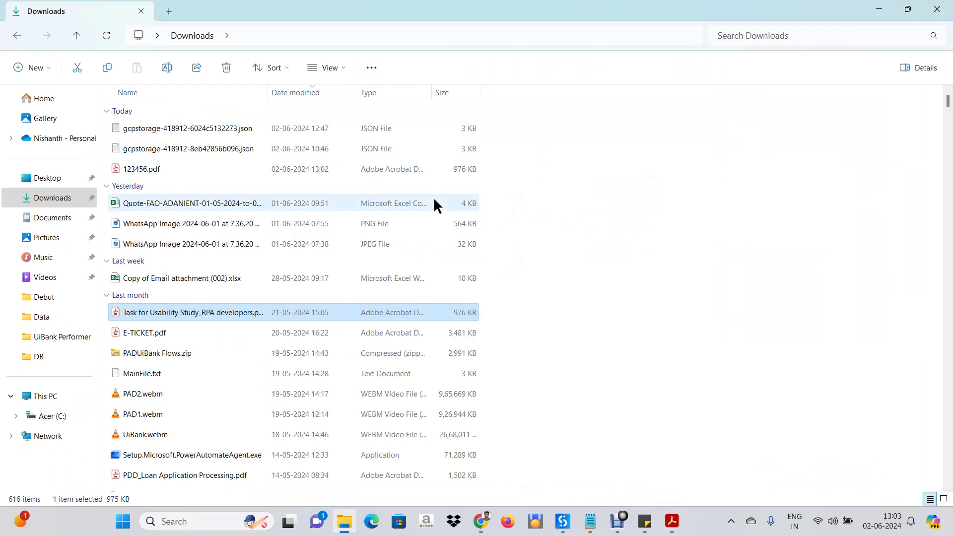
double_click(167, 169)
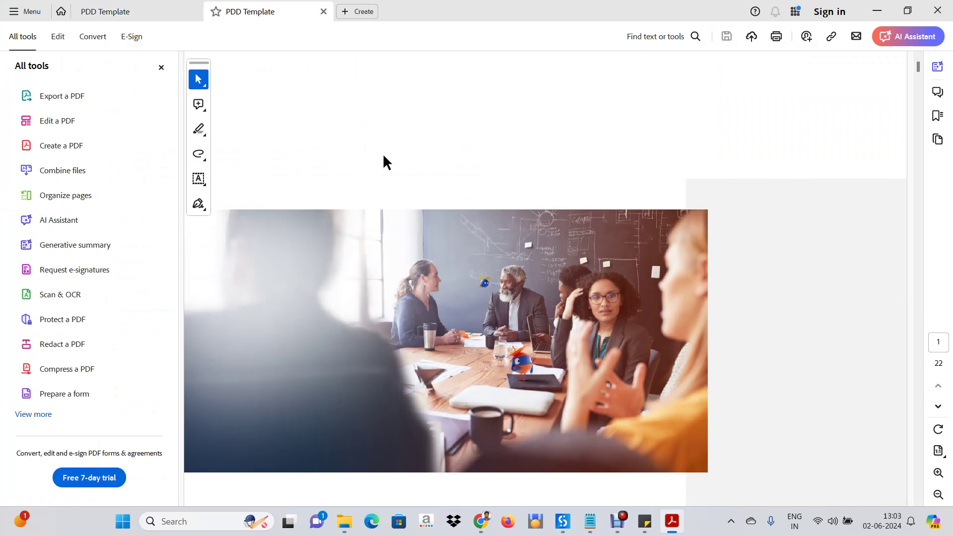
left_click(117, 12)
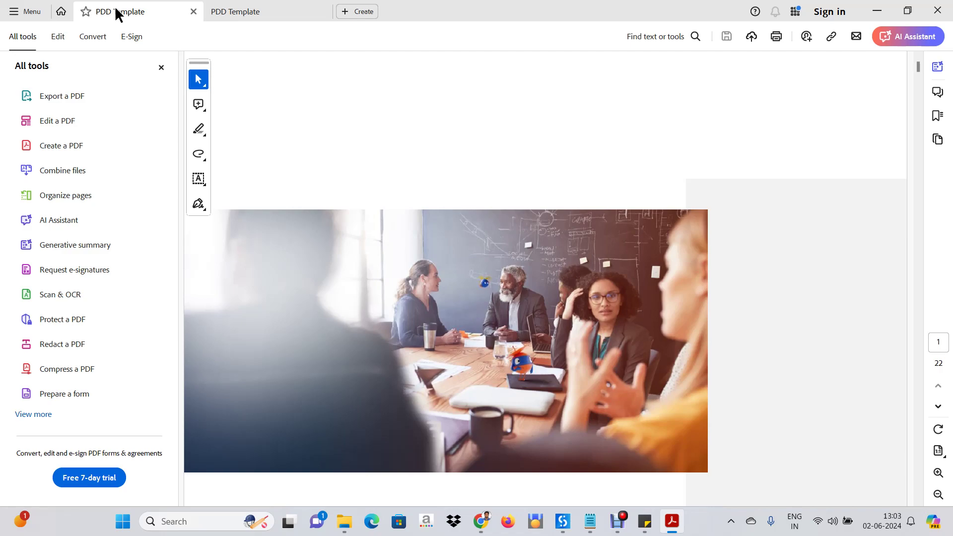
left_click(265, 15)
scroll(446, 263, "down", 10)
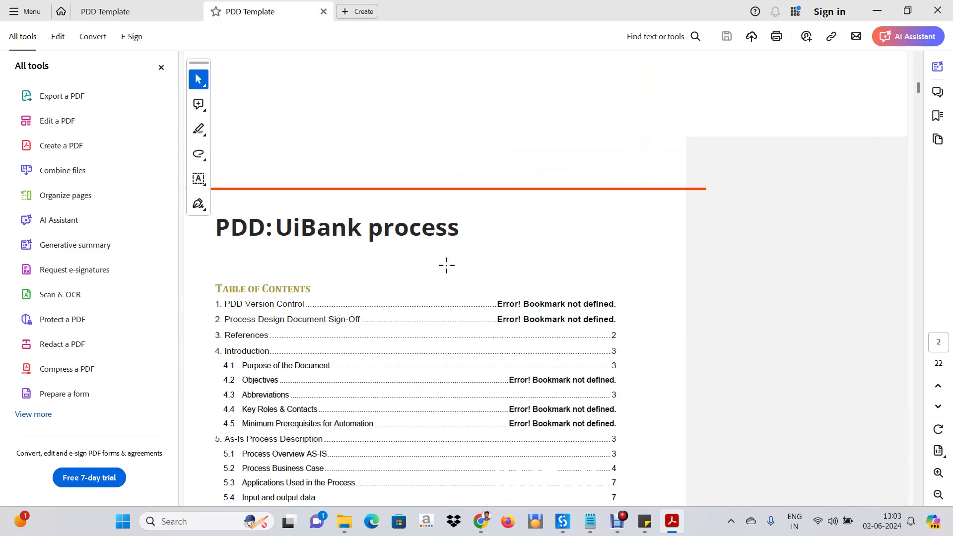
scroll(446, 265, "down", 10)
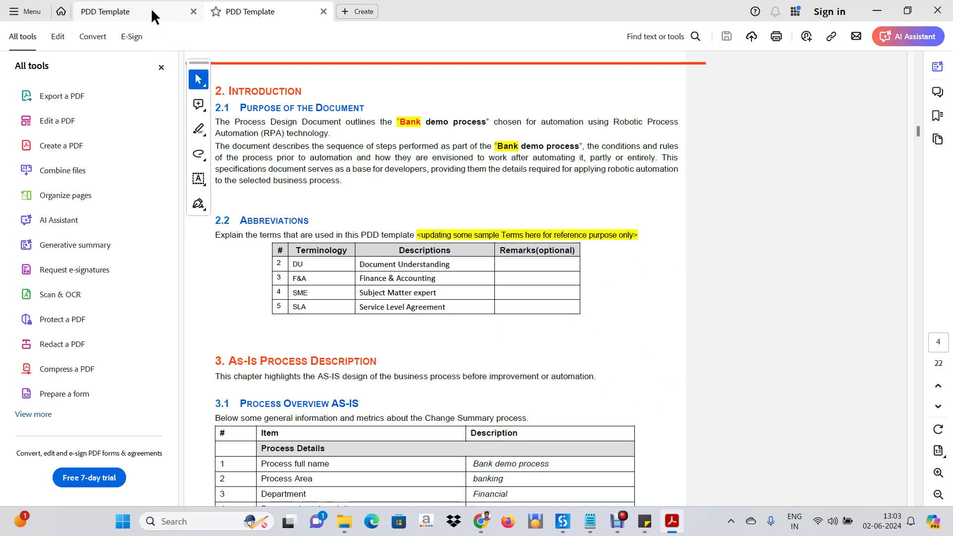
Step: Switch to Notepad and highlight the Google Cloud Scope, Get Bucket and Upload object from file entries in the notes one after another
left_click(590, 521)
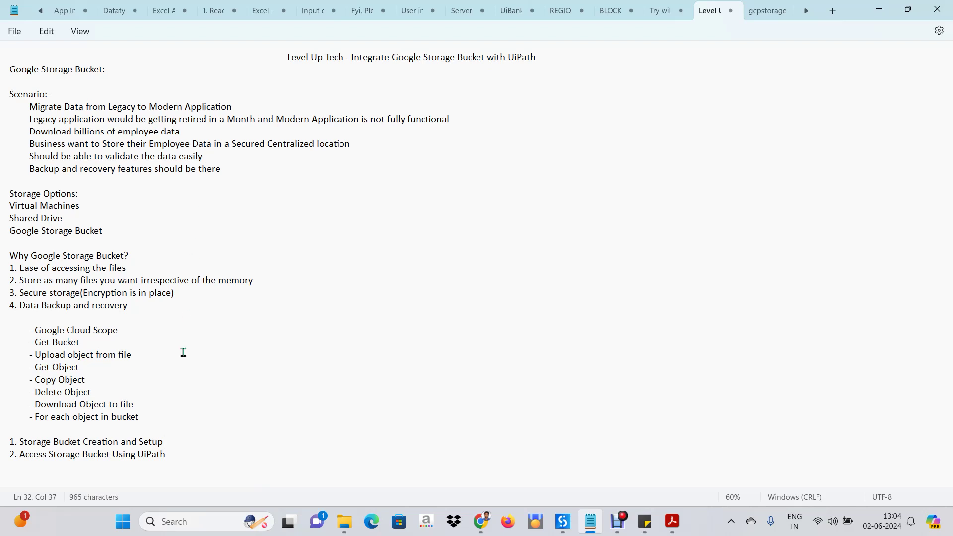
left_click_drag(118, 330, 38, 331)
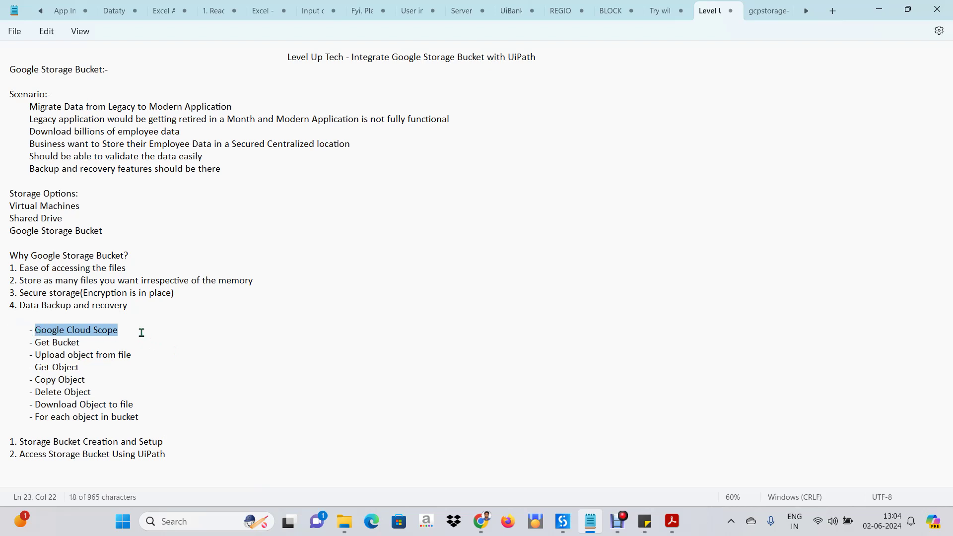
left_click_drag(81, 343, 36, 352)
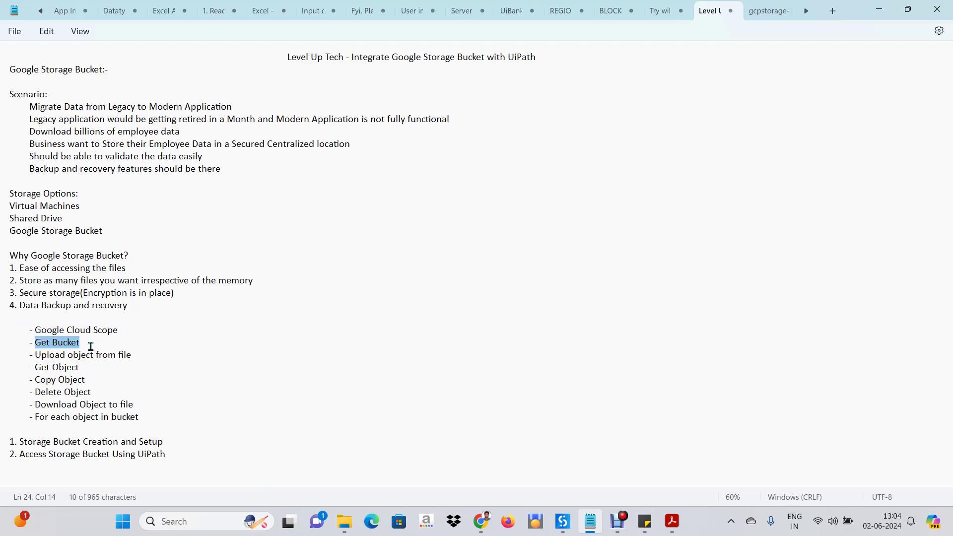
left_click_drag(131, 356, 36, 359)
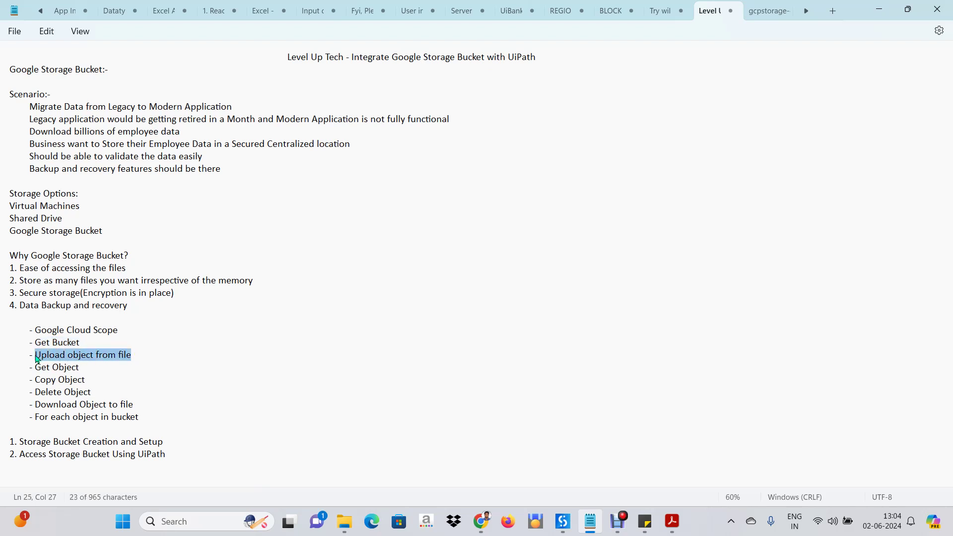